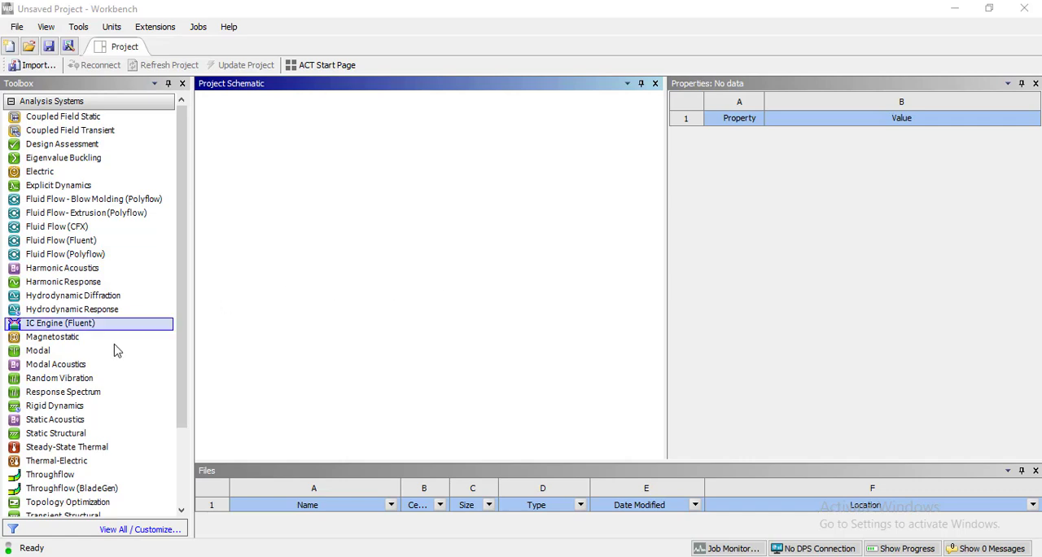
Add a Static Structural analysis system to the project schematic and name it "Combined Loading (Trans + Torsion)".
double_click(73, 437)
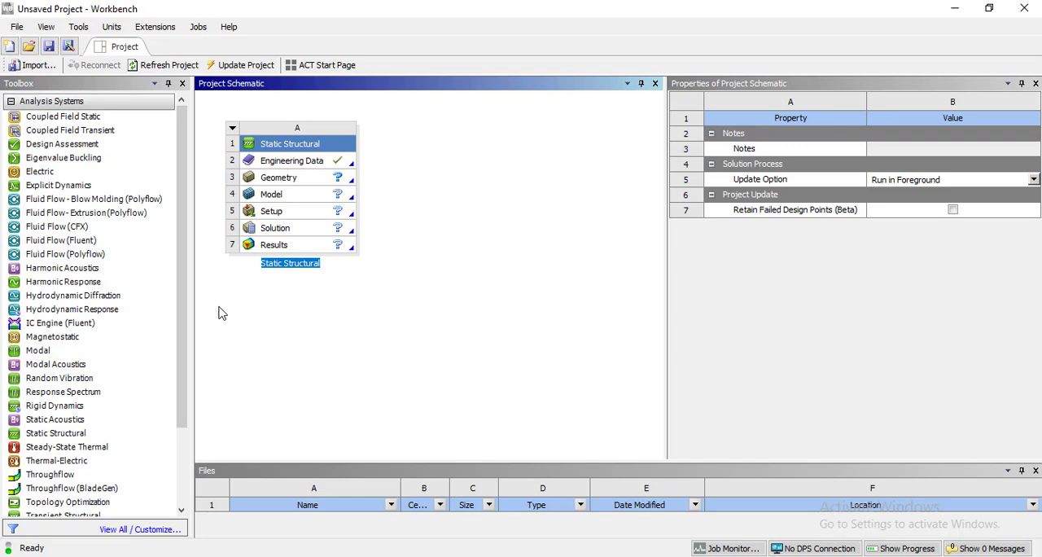
text(Combined)
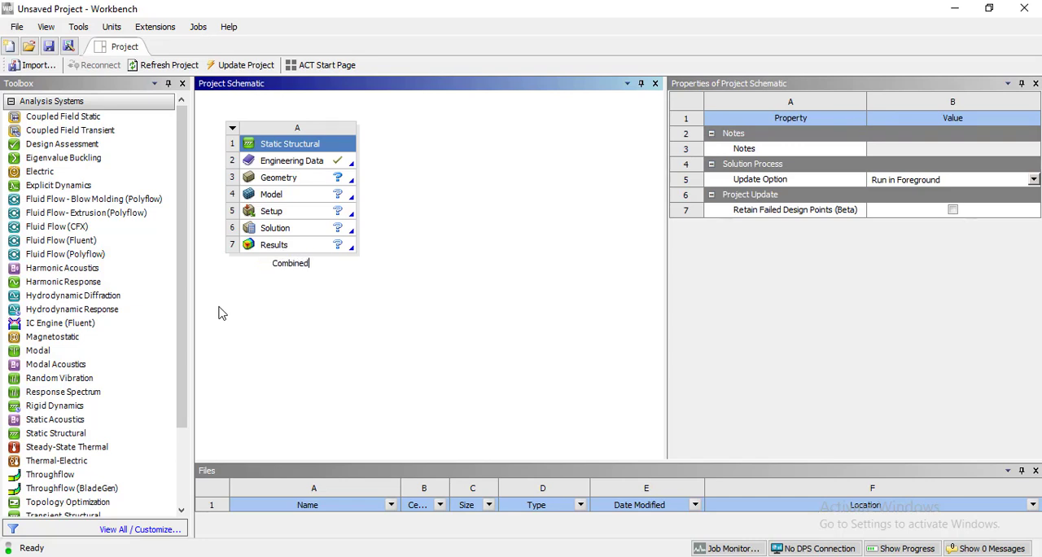
text( Loading (Tra)
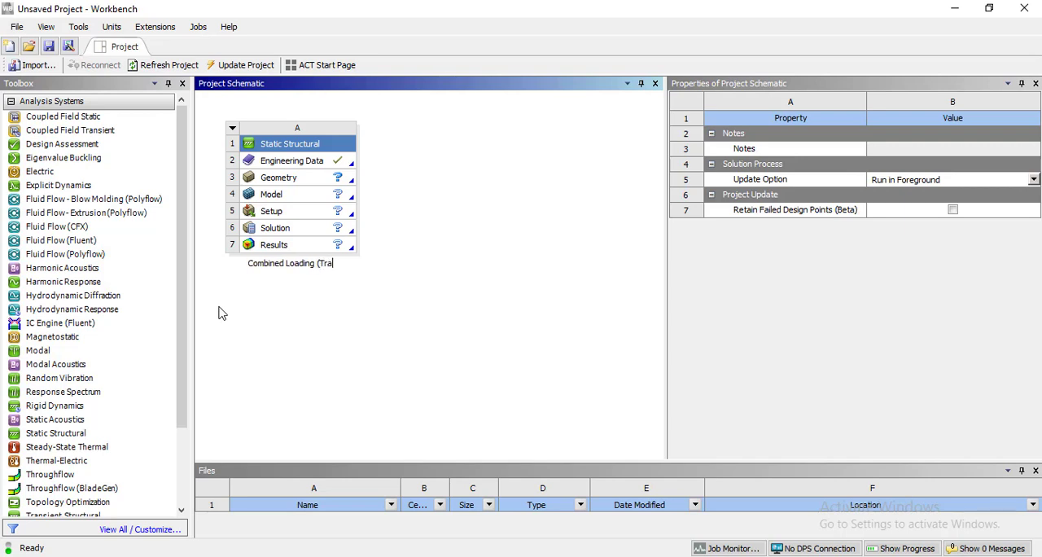
text(ns )
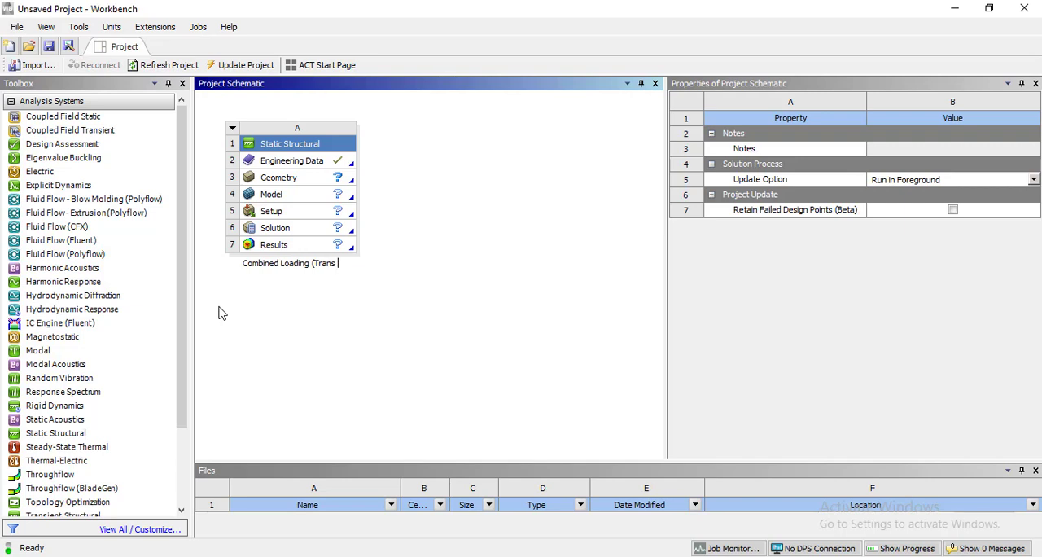
text(+ Axial)
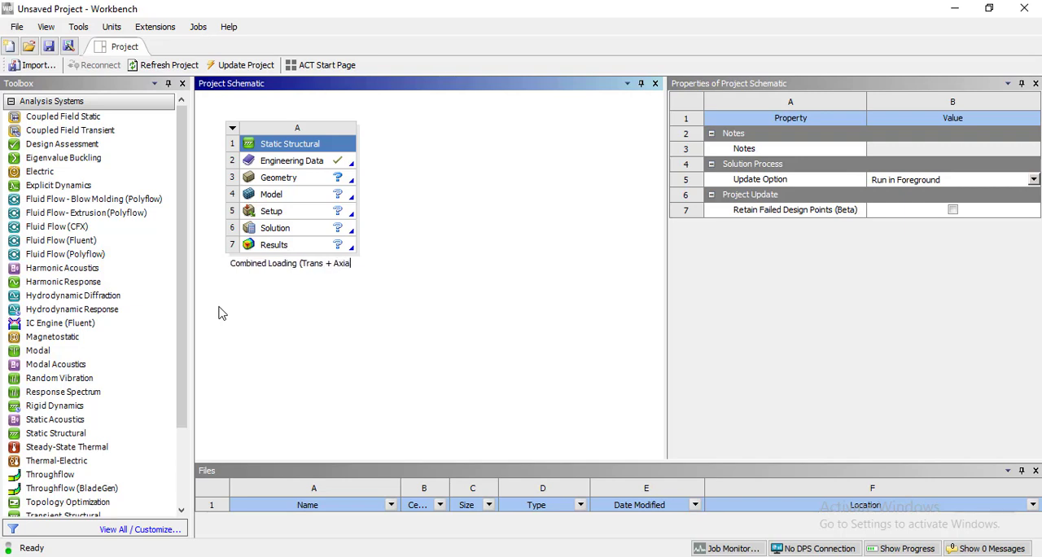
key(BackSpace)
key(BackSpace)
key(BackSpace)
key(BackSpace)
key(BackSpace)
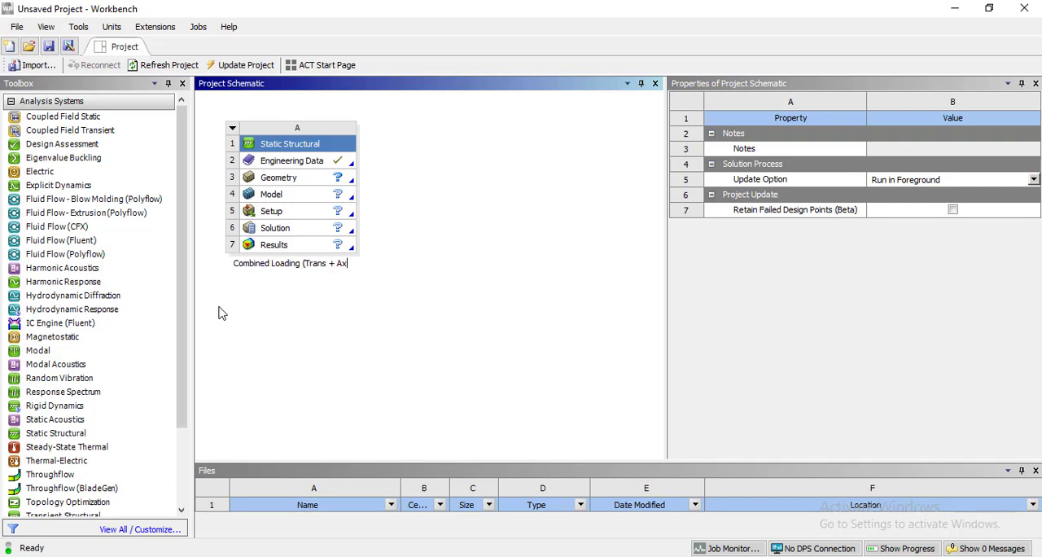
text(Tors)
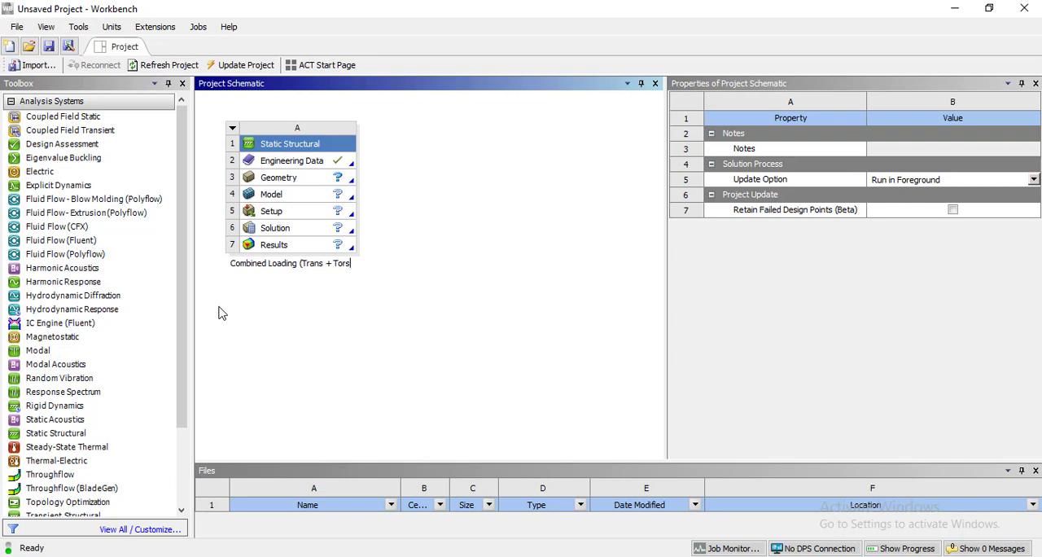
text(ion))
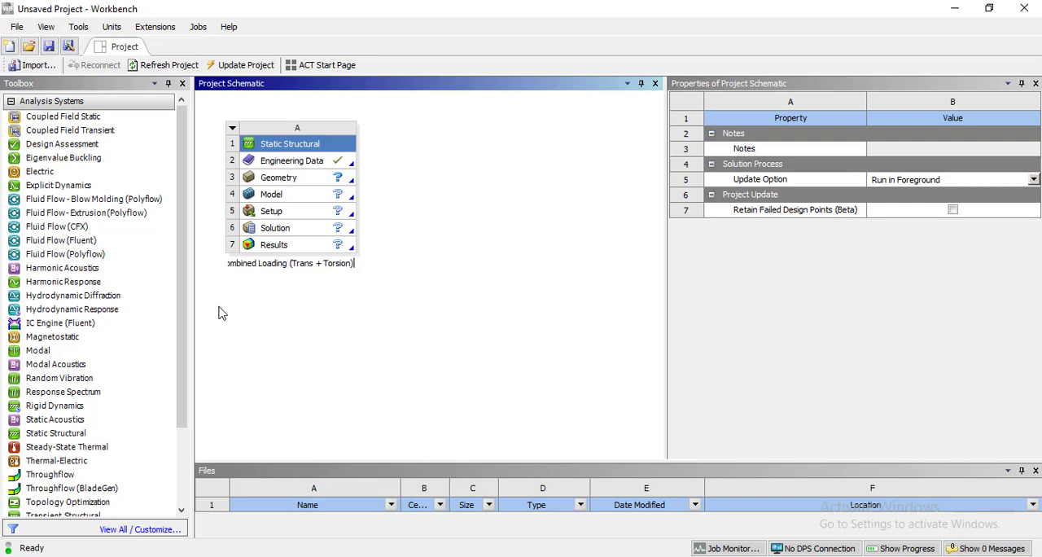
key(Return)
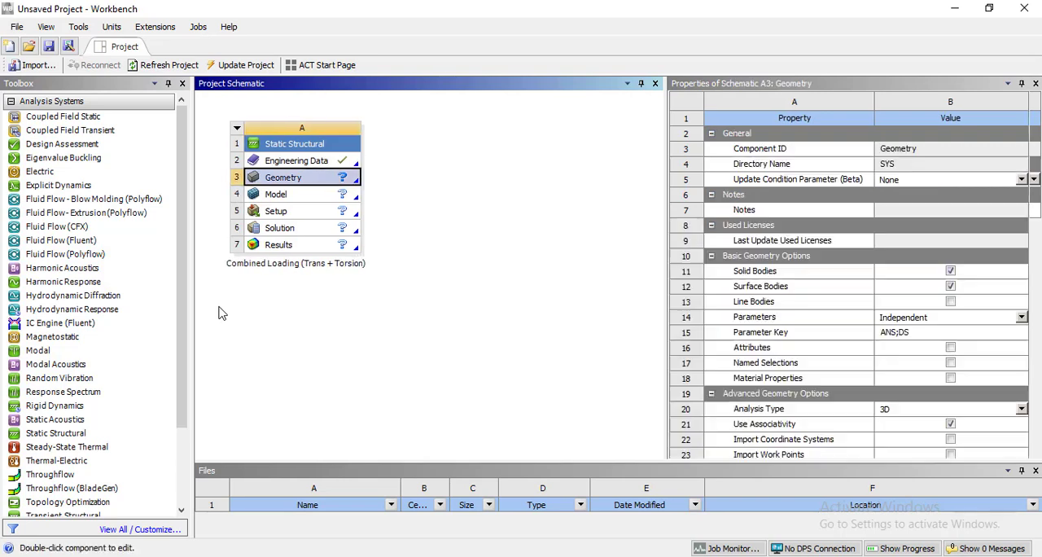
Edit the system's Engineering Data and add Stainless Steel from the General Materials source.
double_click(314, 162)
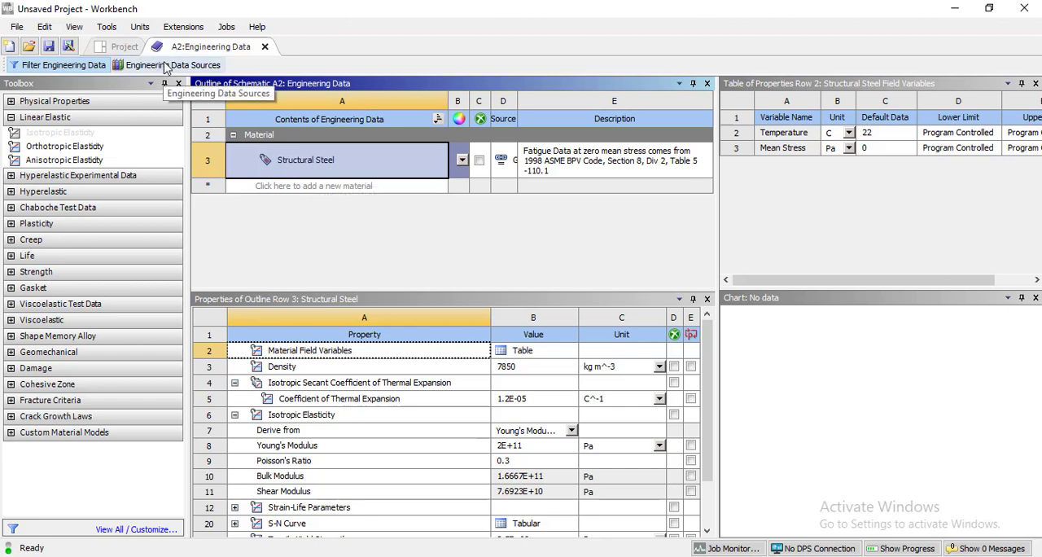
click(165, 67)
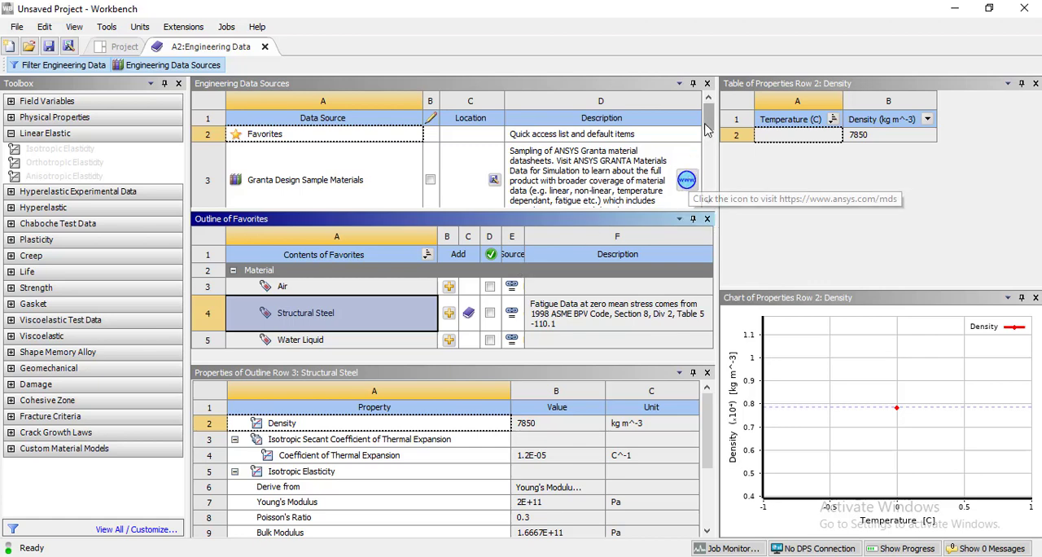
drag(706, 131, 709, 140)
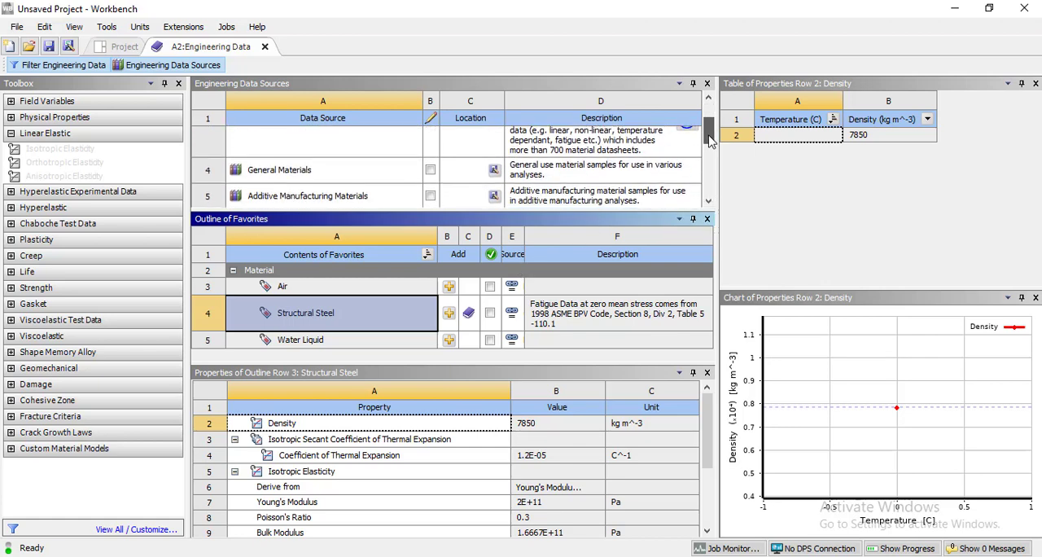
click(350, 169)
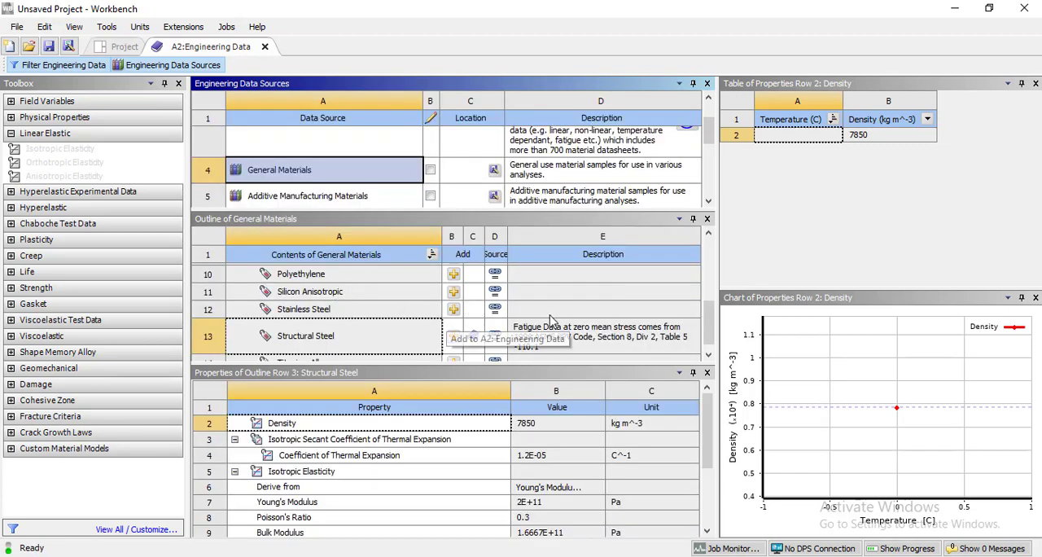
click(454, 310)
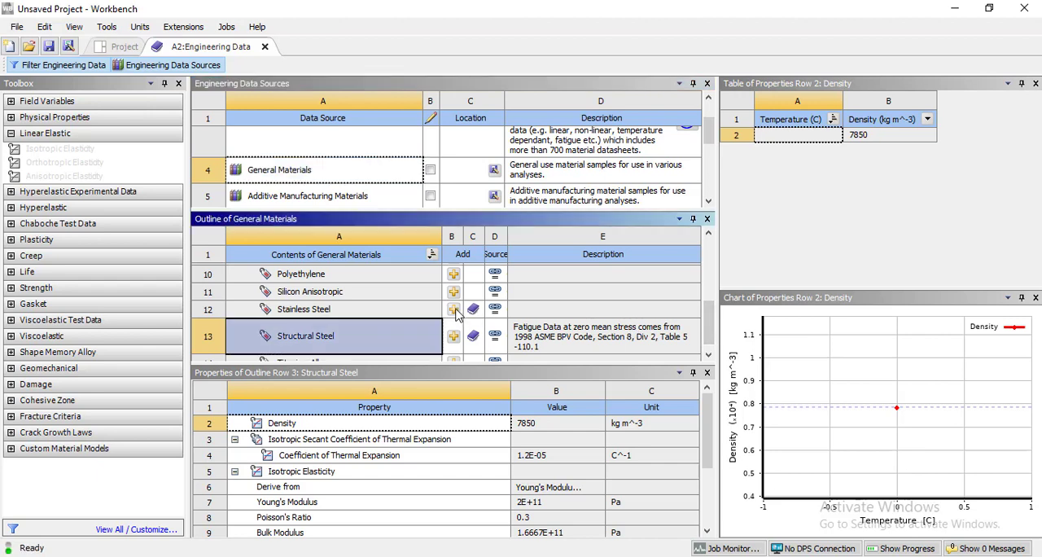
Add Copper Alloy, Gray Cast Iron and Aluminum Alloy from General Materials, and close Engineering Data.
drag(710, 326, 710, 275)
click(454, 279)
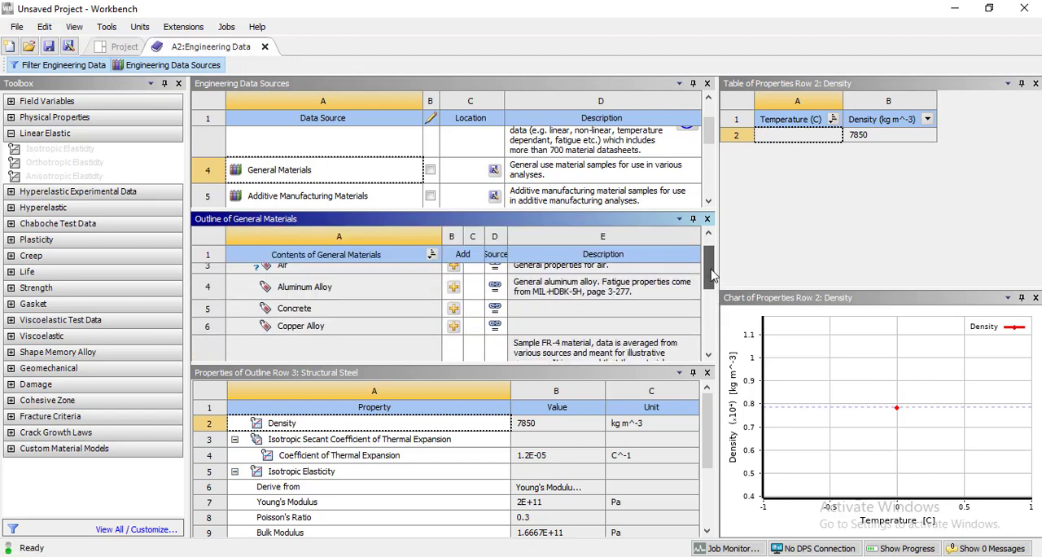
click(454, 325)
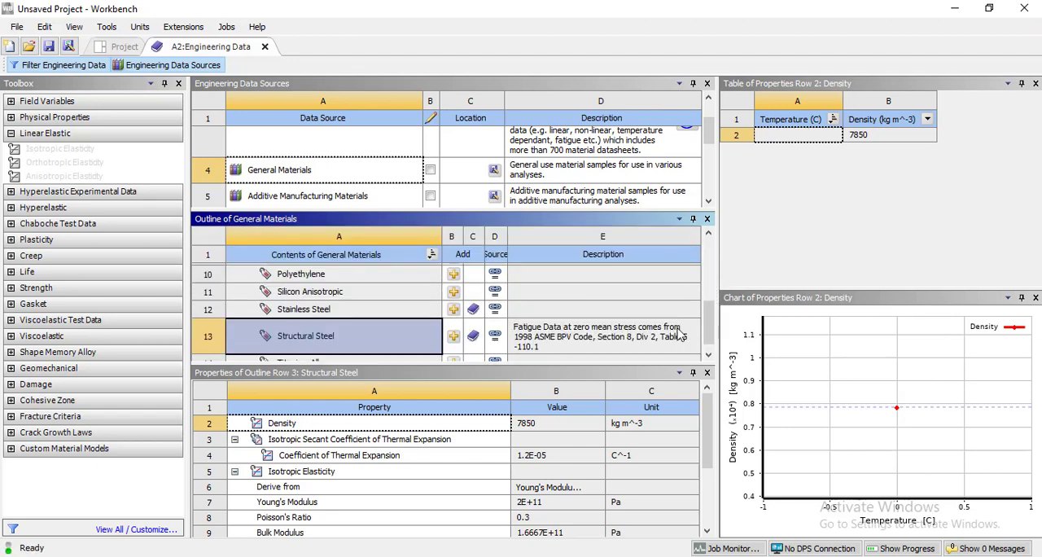
drag(710, 330, 710, 259)
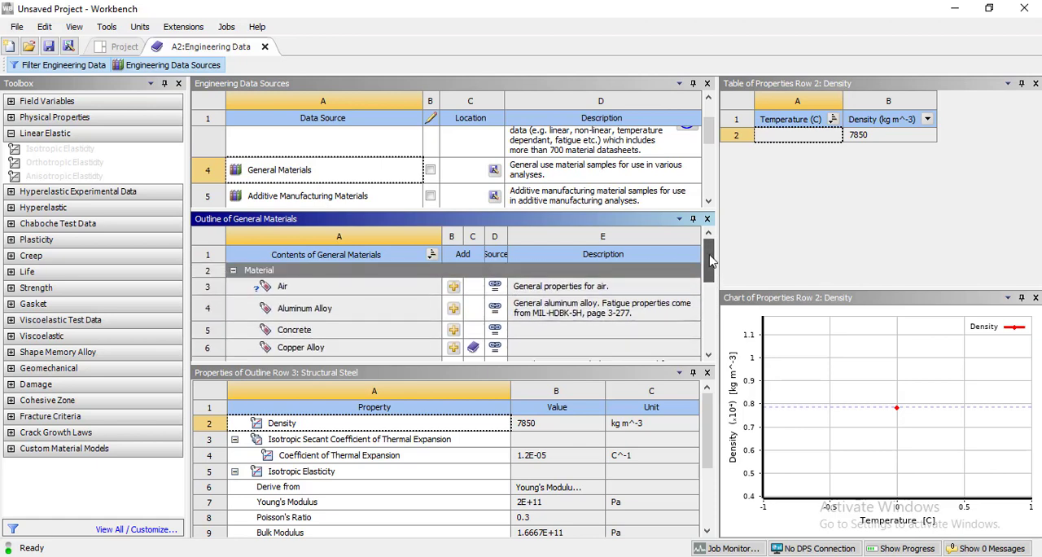
click(453, 309)
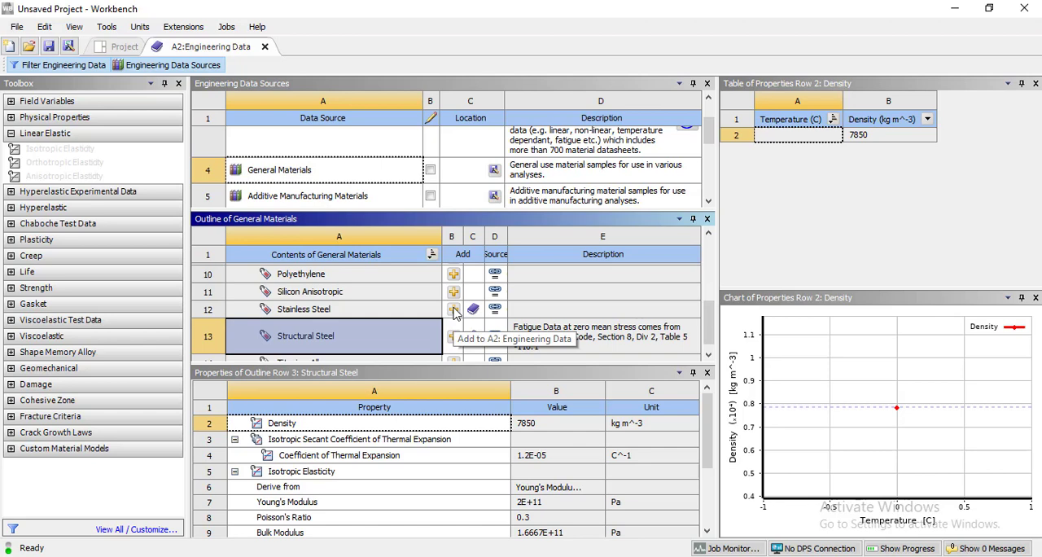
click(201, 70)
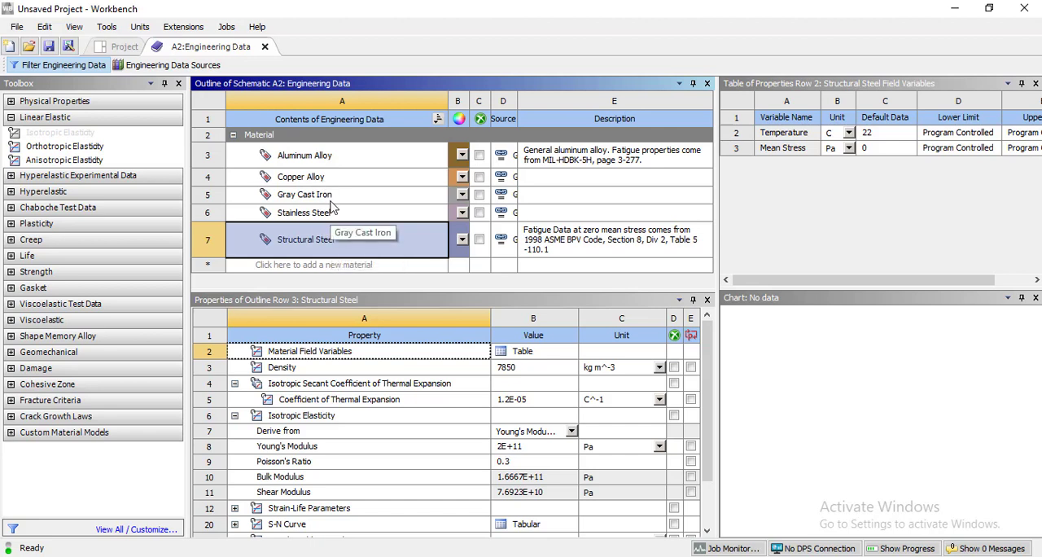
click(264, 47)
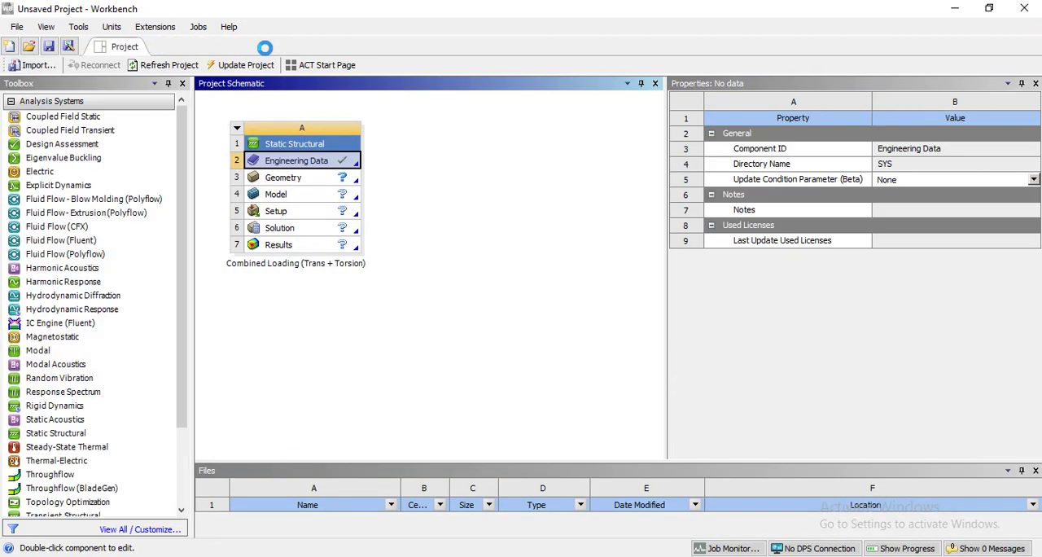
Create a new DesignModeler geometry for the Static Structural system's Geometry cell.
click(314, 184)
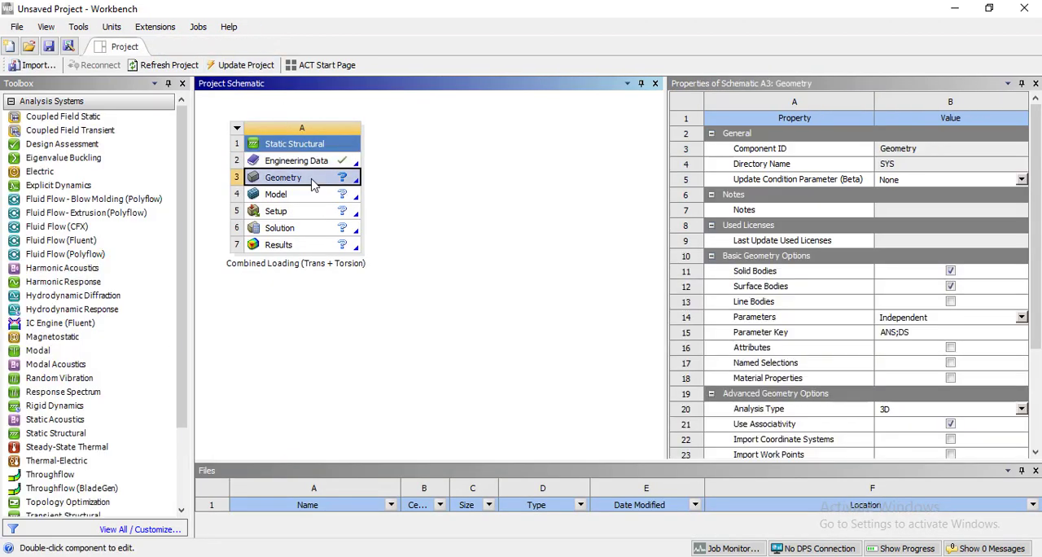
right_click(314, 182)
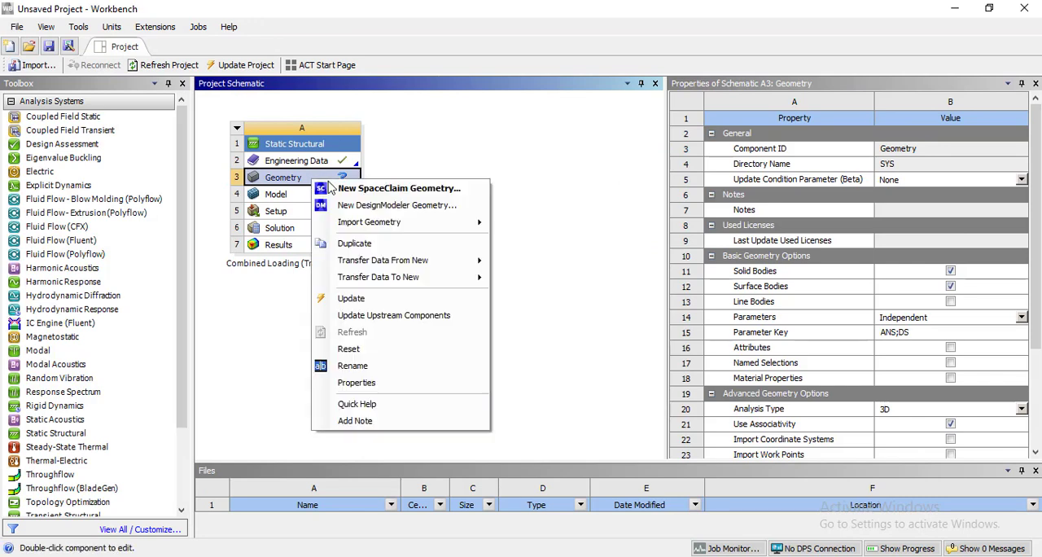
click(379, 205)
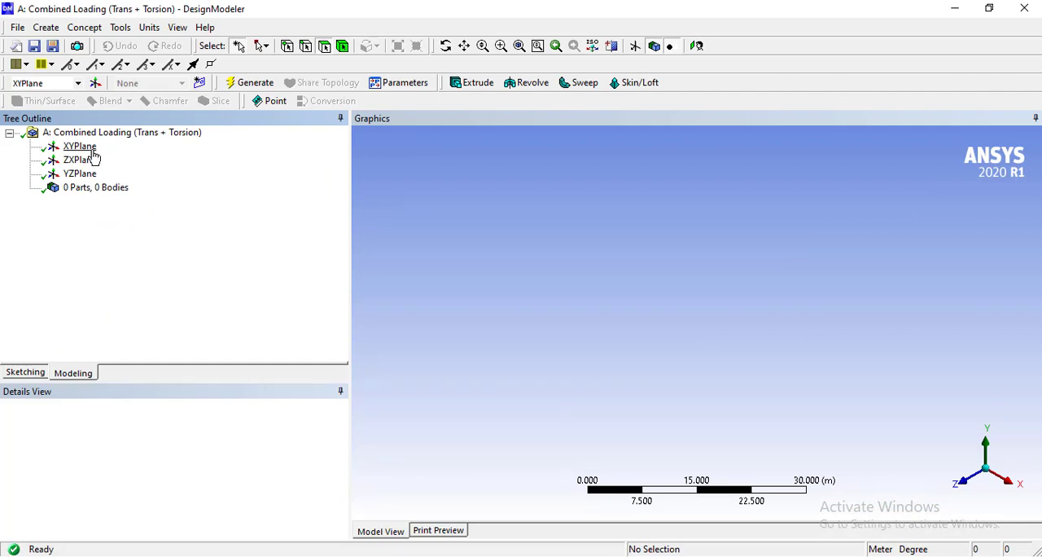
Face the XYPlane and create a rectangular cross section.
click(41, 134)
click(77, 147)
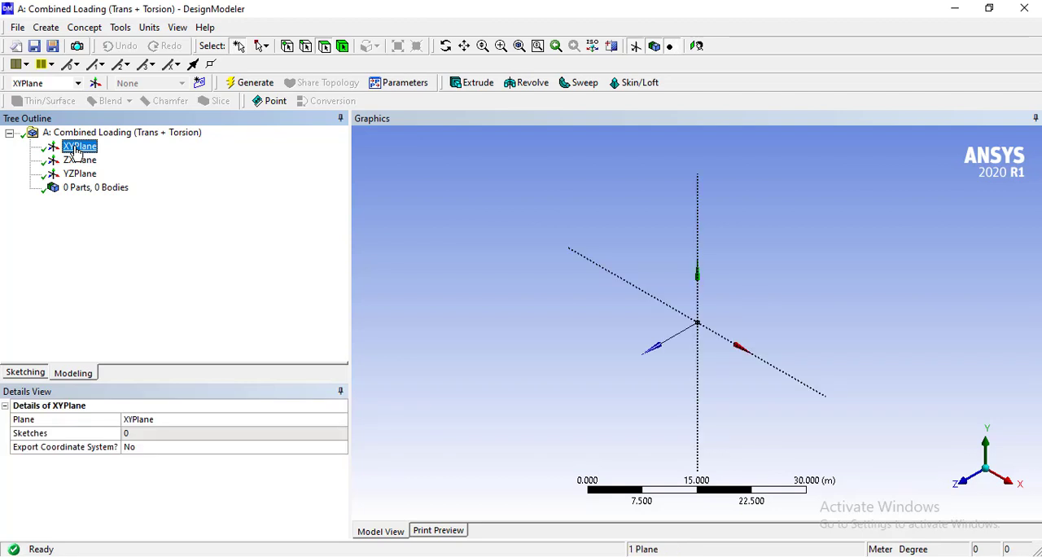
click(696, 47)
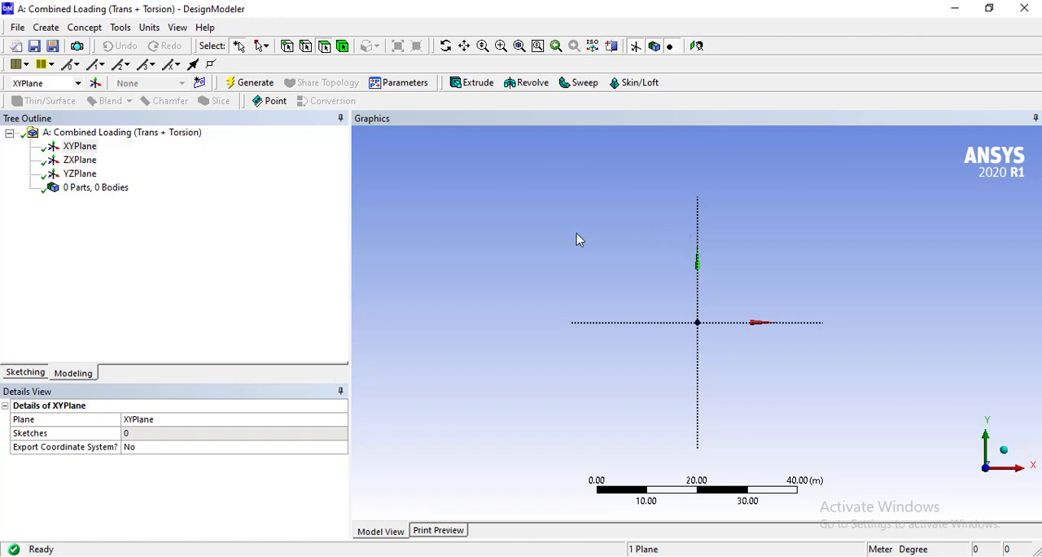
click(86, 28)
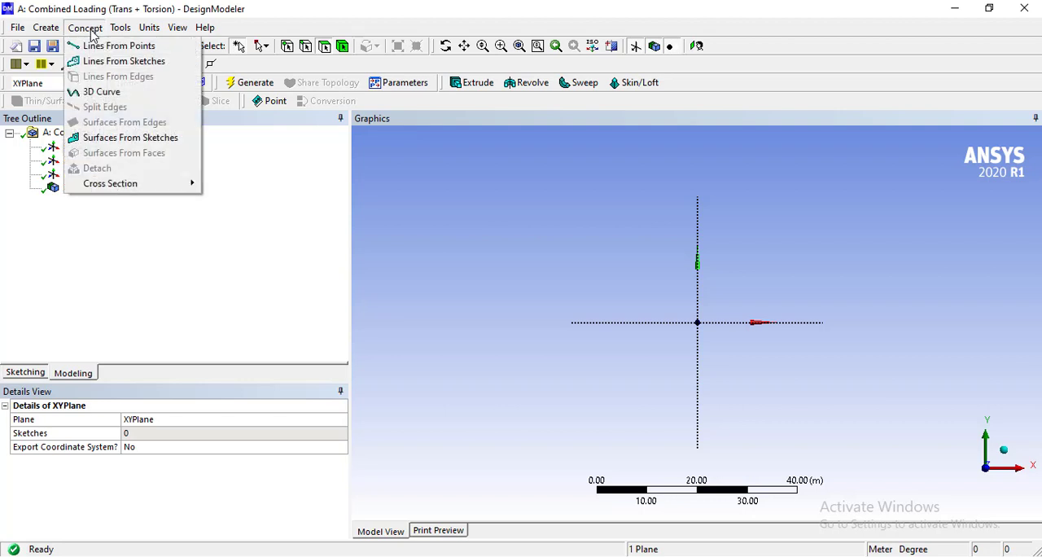
mouse_move(153, 183)
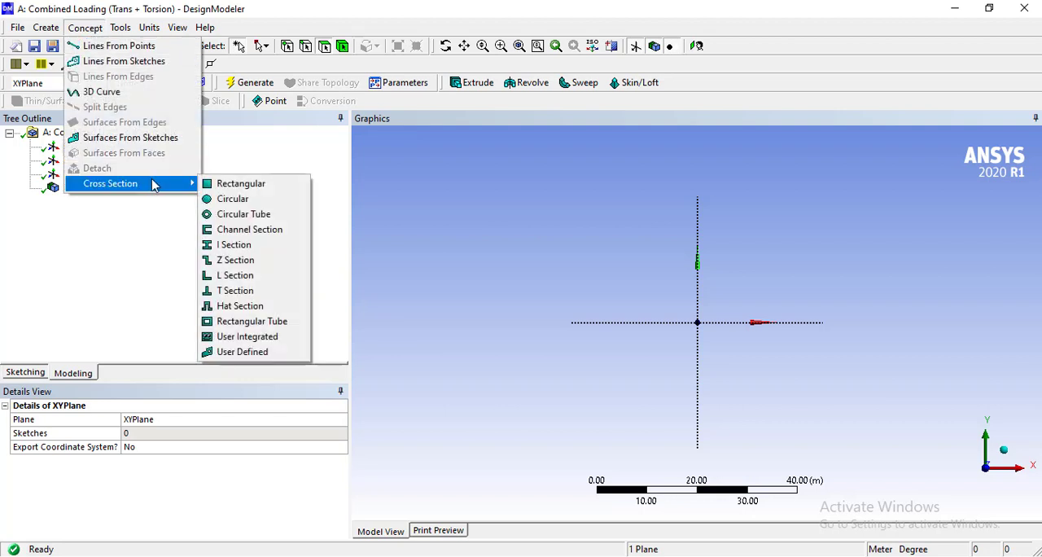
click(222, 184)
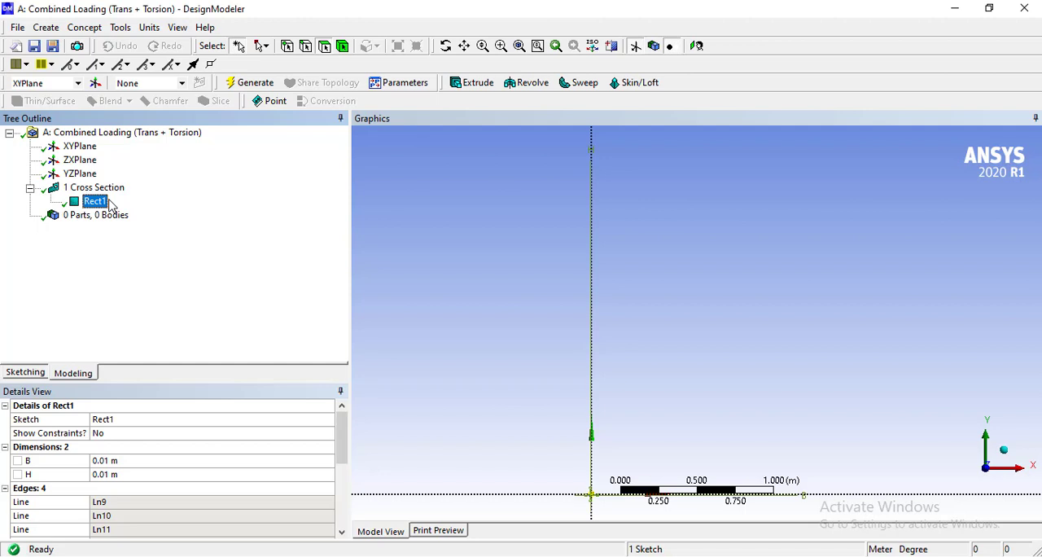
Set the rectangular cross section's dimensions B and H to 1 m each.
click(65, 463)
click(67, 476)
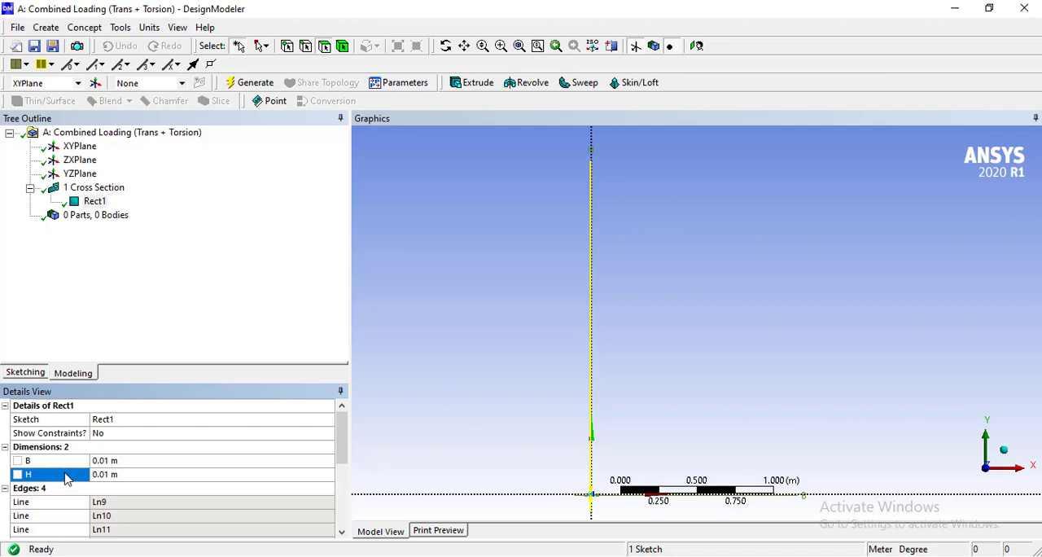
click(120, 463)
text(1)
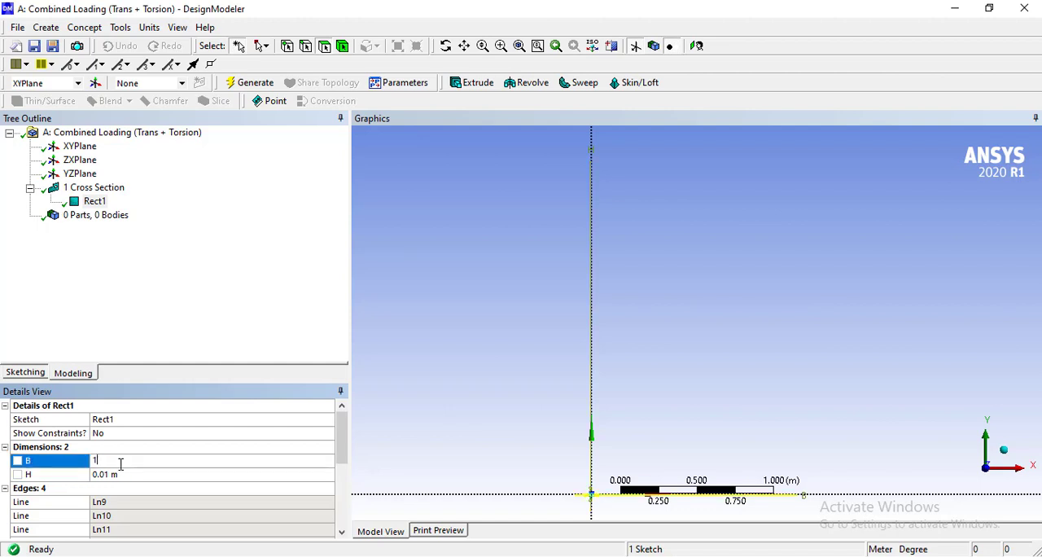
click(135, 479)
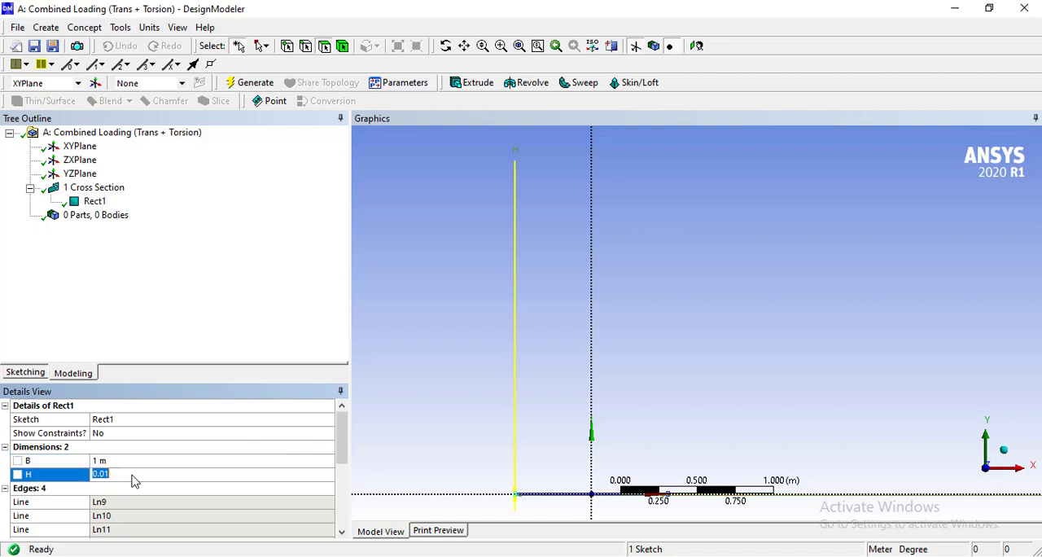
text(1)
click(163, 282)
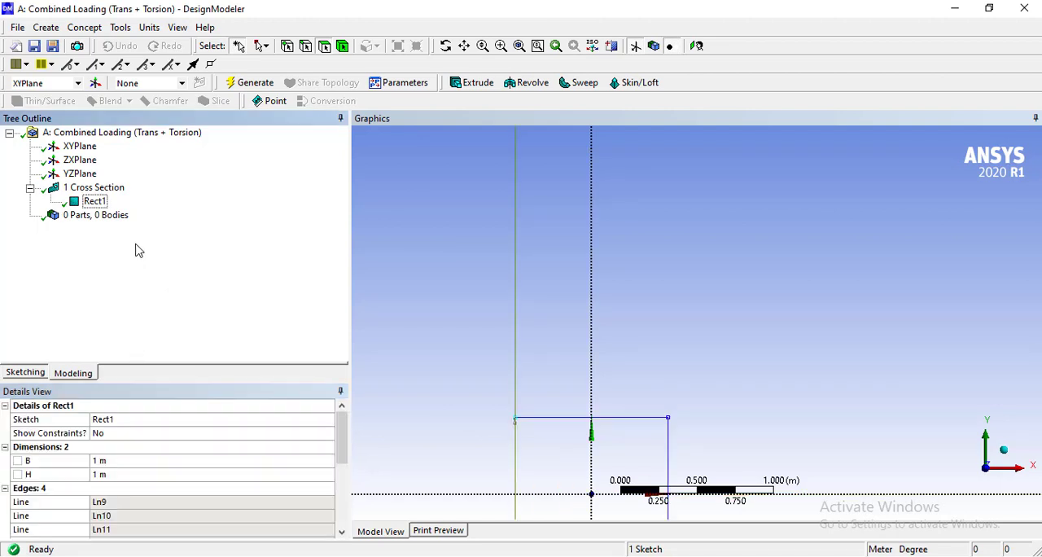
Extrude the rectangular cross section 50 m as added material and generate the beam body.
click(105, 207)
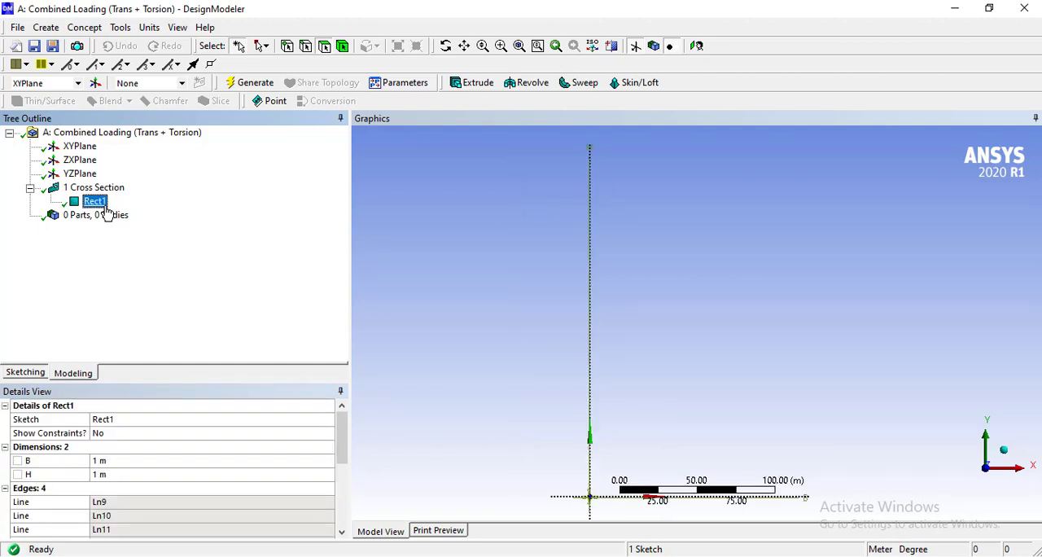
click(475, 84)
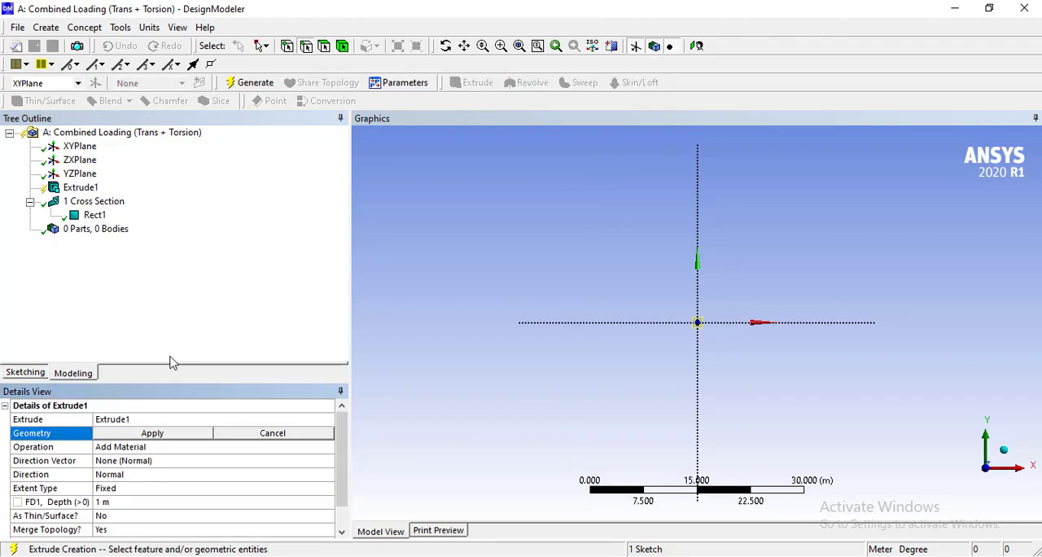
click(152, 433)
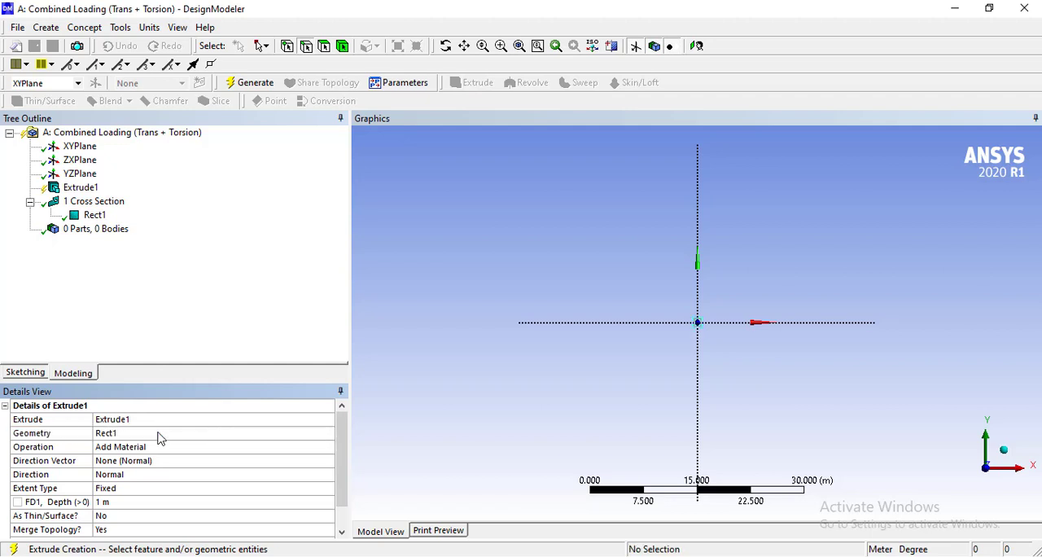
click(128, 502)
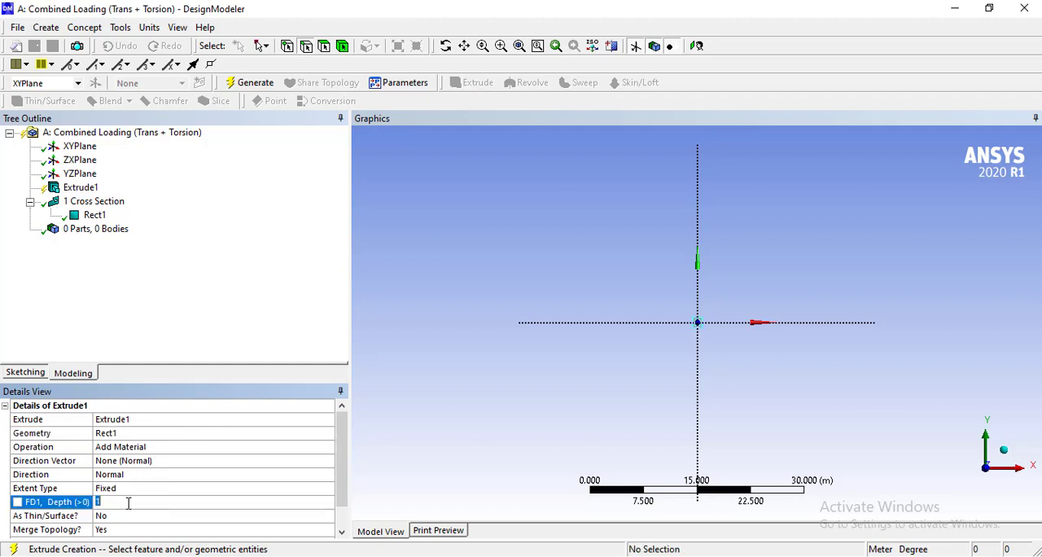
text(50)
key(Return)
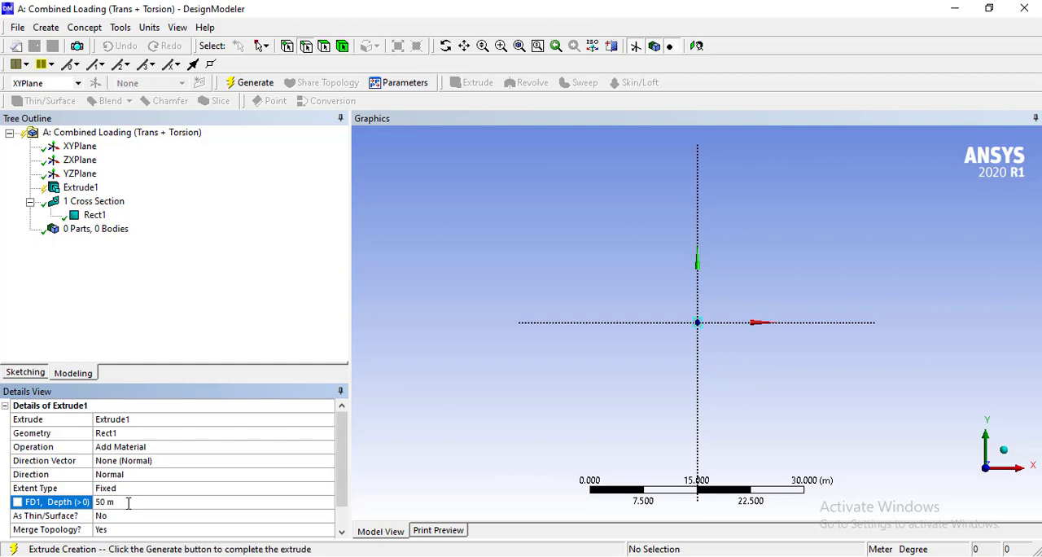
click(249, 89)
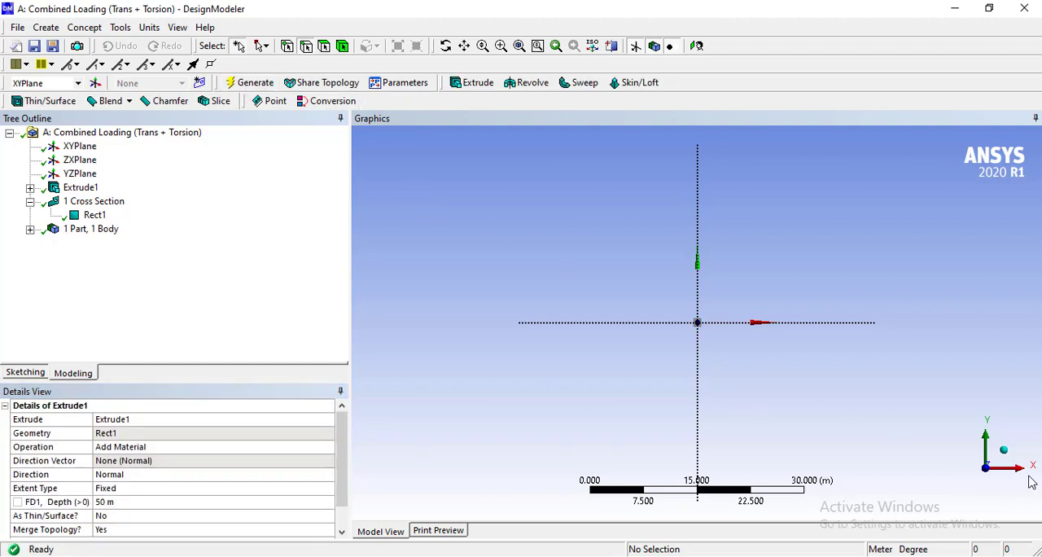
click(1006, 456)
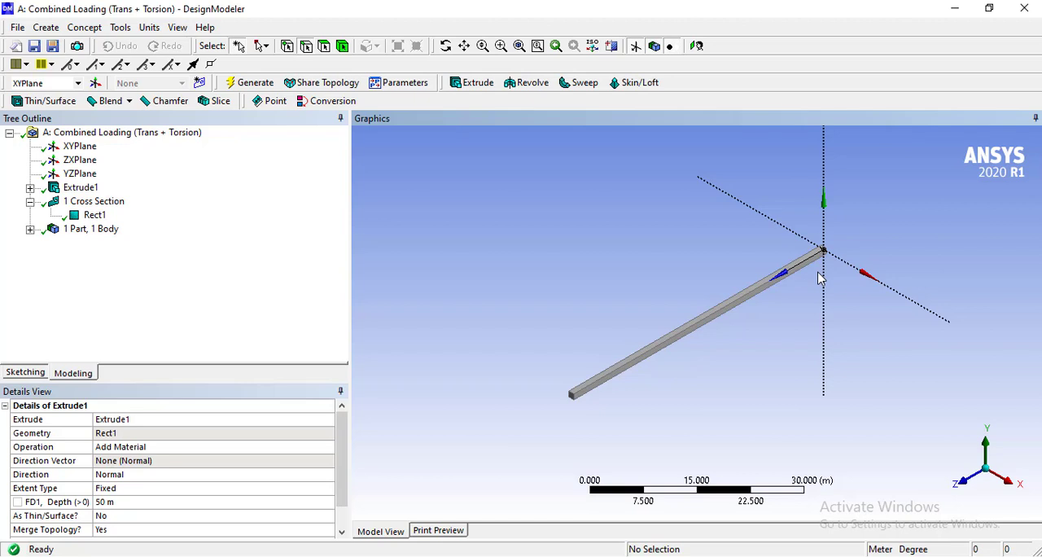
Close DesignModeler and open the Static Structural system's Model cell in Mechanical.
click(1020, 10)
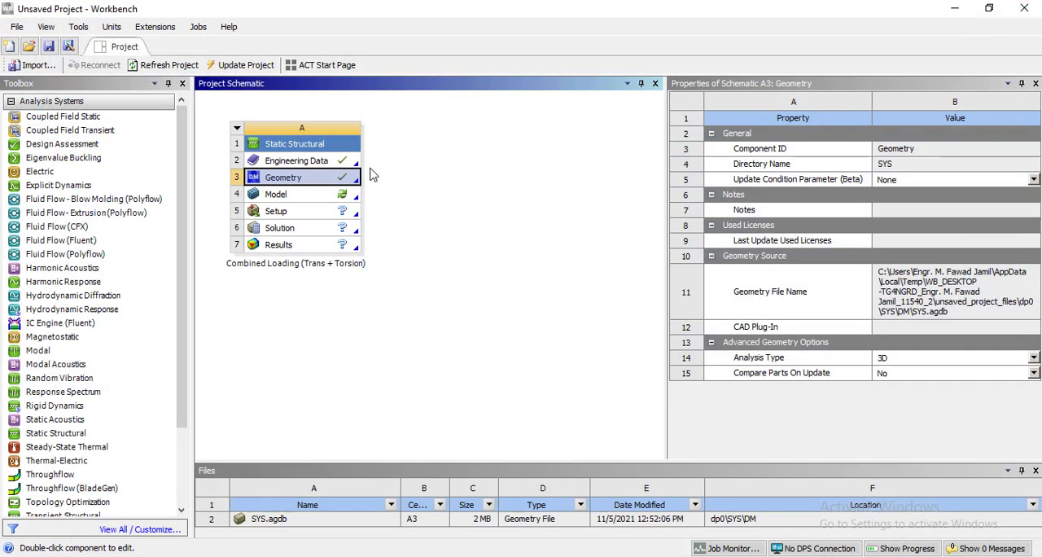
click(307, 197)
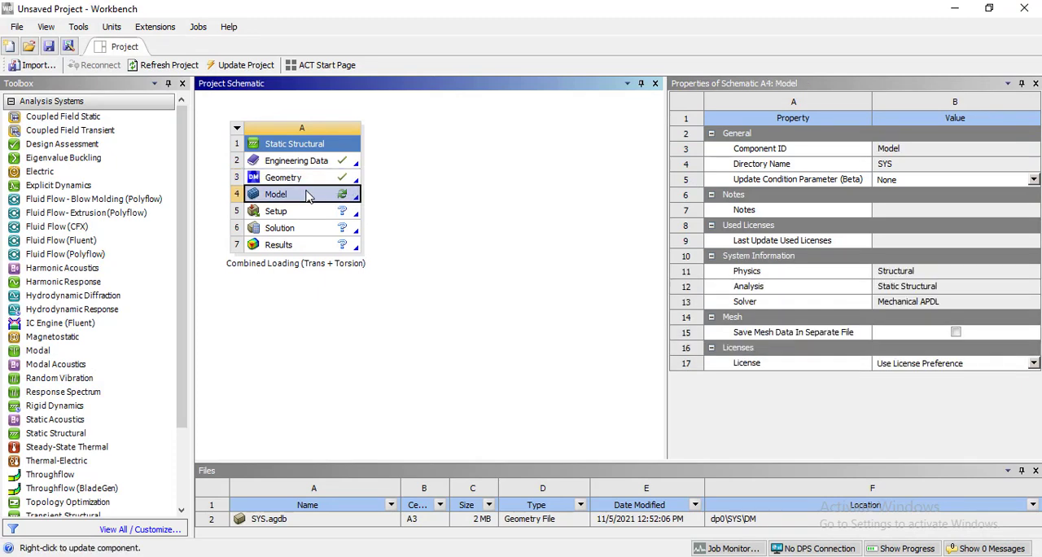
double_click(306, 197)
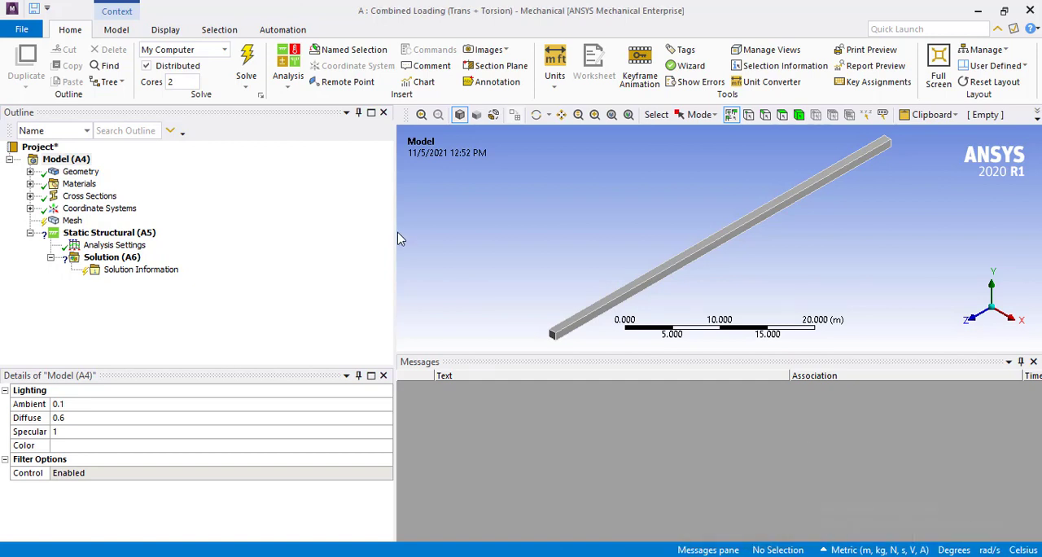
Assign Structural Steel from the engineering data materials to the beam's solid body.
click(30, 171)
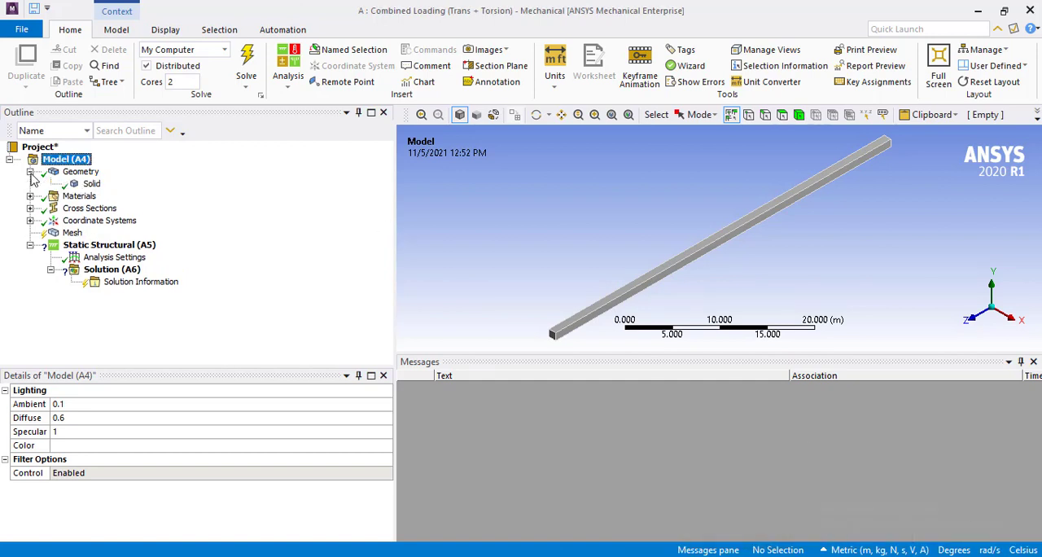
click(91, 184)
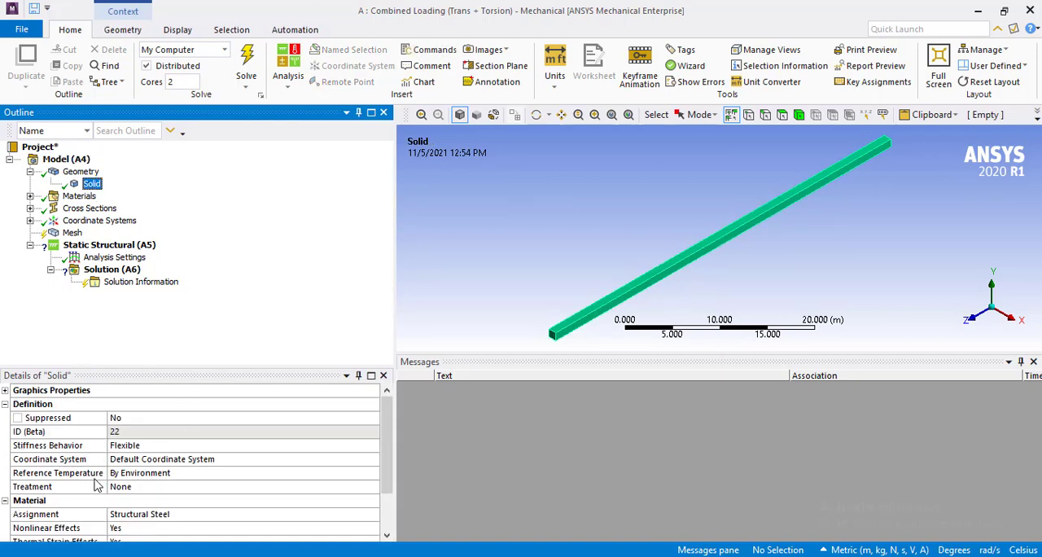
click(46, 504)
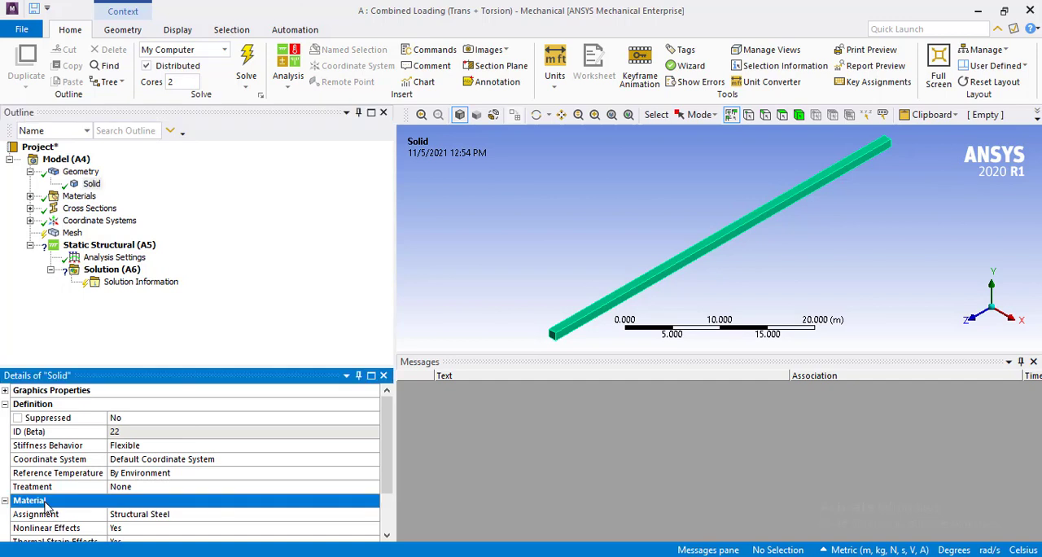
click(80, 514)
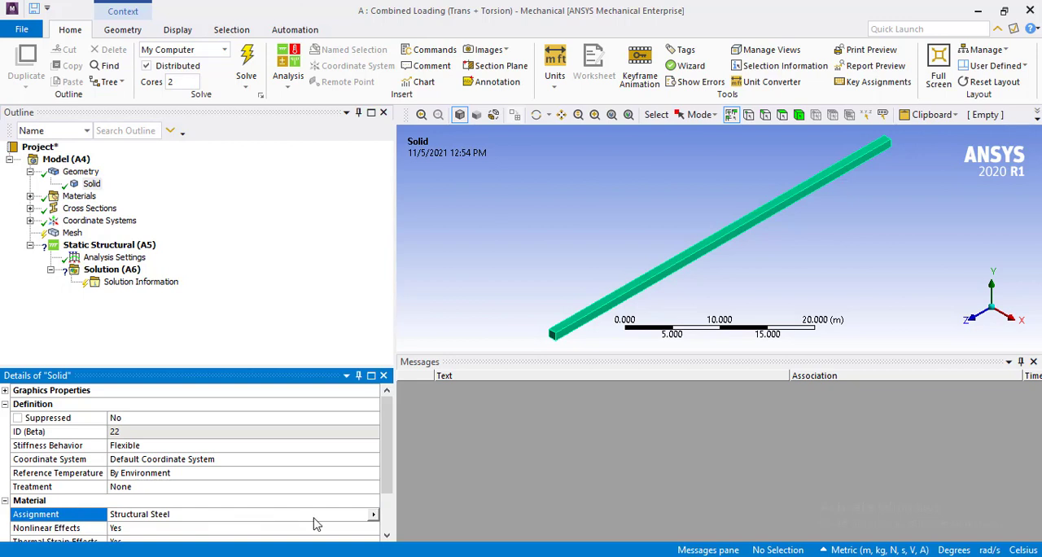
click(374, 514)
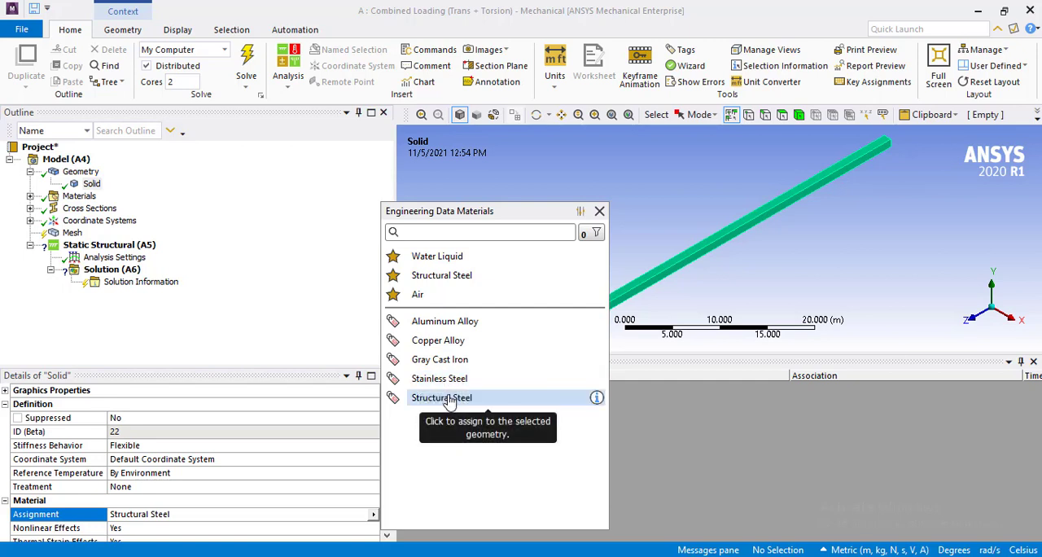
click(450, 399)
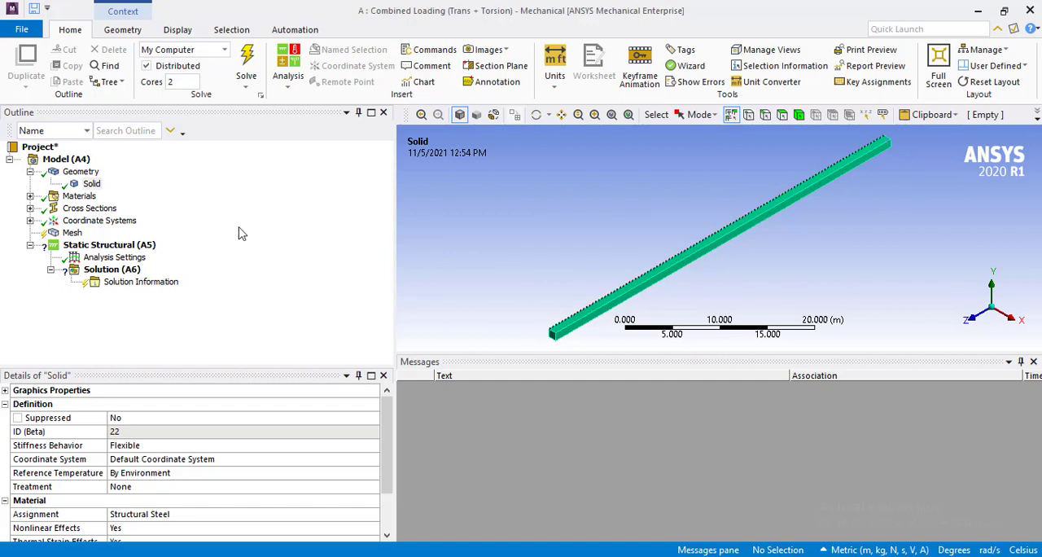
Generate the beam's mesh with the default mesh settings.
click(72, 233)
right_click(73, 234)
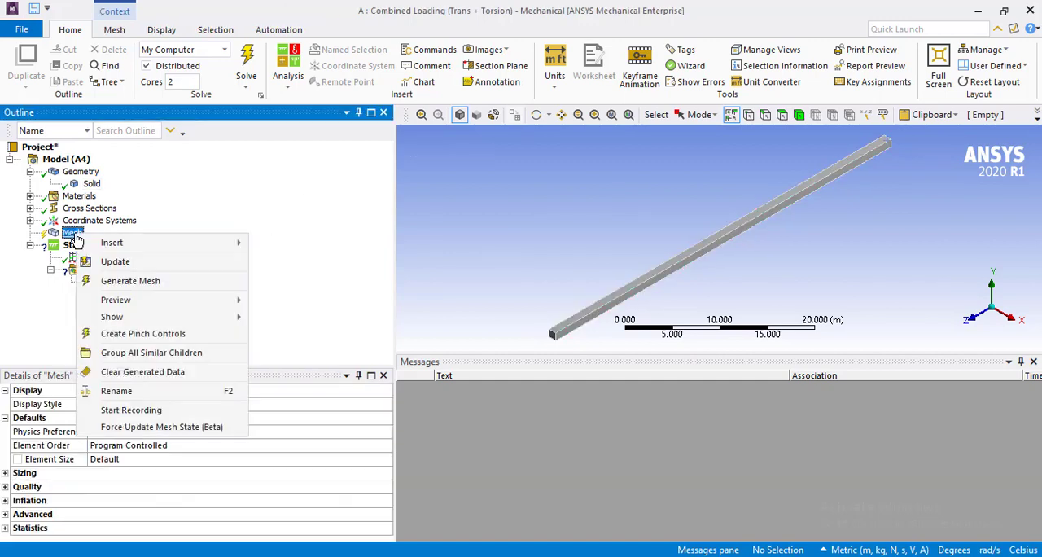
click(124, 280)
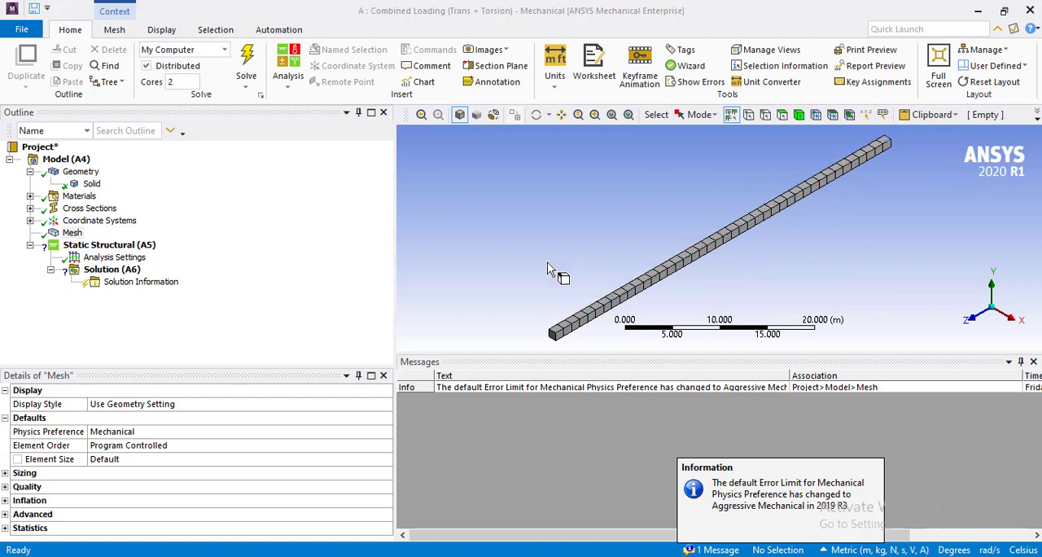
Insert a mesh sizing scoped to the upper horizontal edge and adjoining vertical edge of the beam's near end face.
right_drag(531, 303, 567, 346)
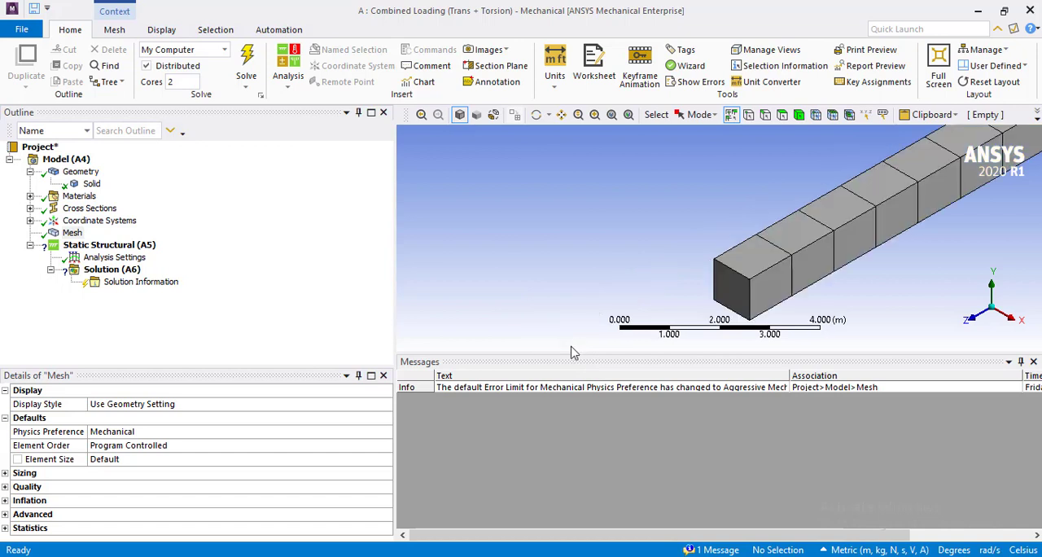
click(594, 115)
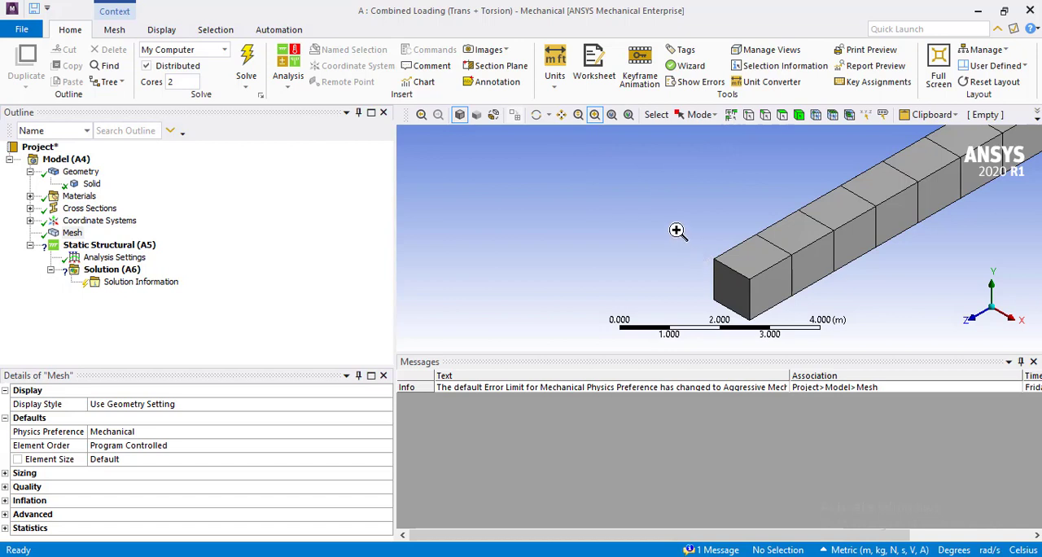
drag(667, 218, 812, 332)
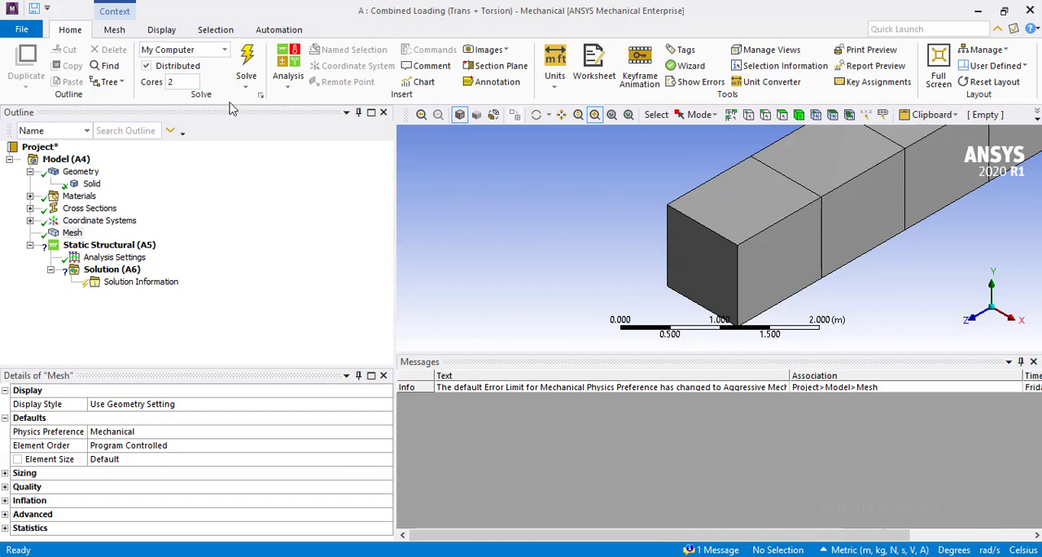
click(765, 115)
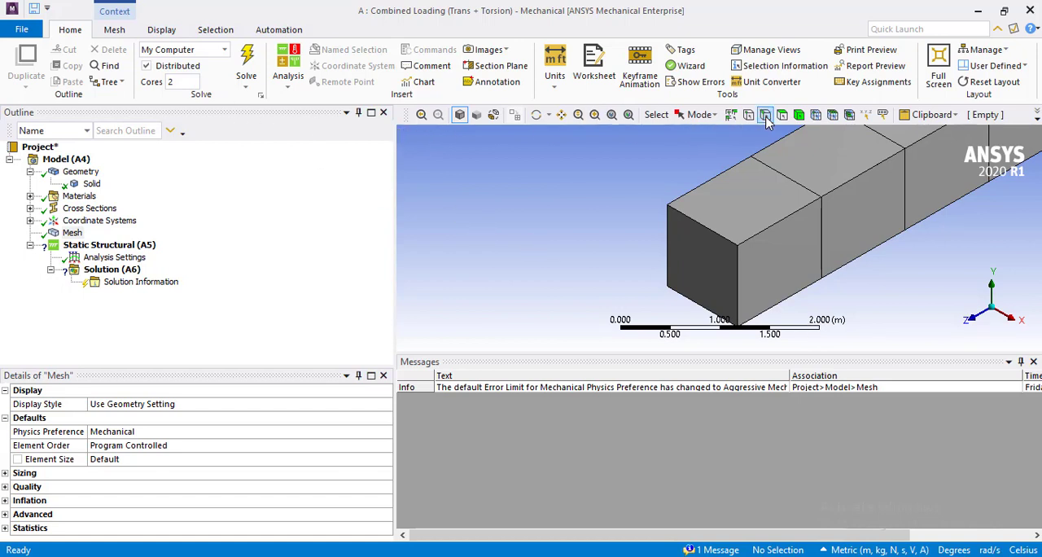
click(72, 233)
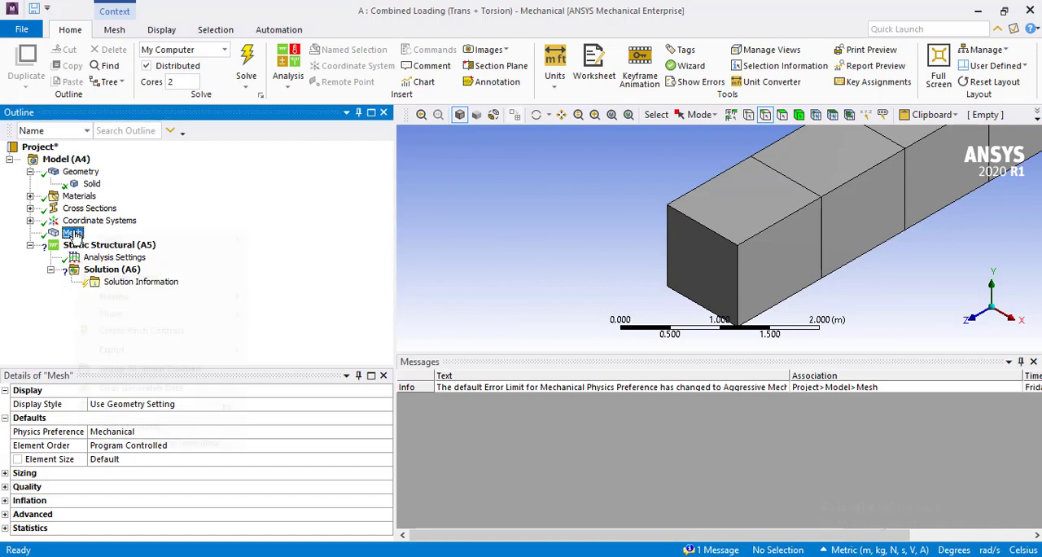
right_click(74, 234)
mouse_move(112, 246)
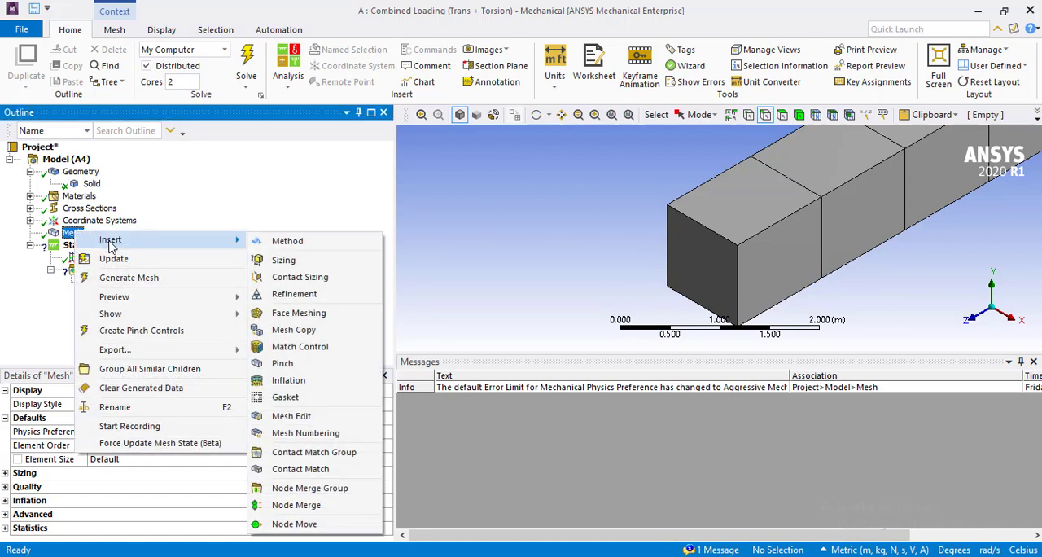
click(285, 260)
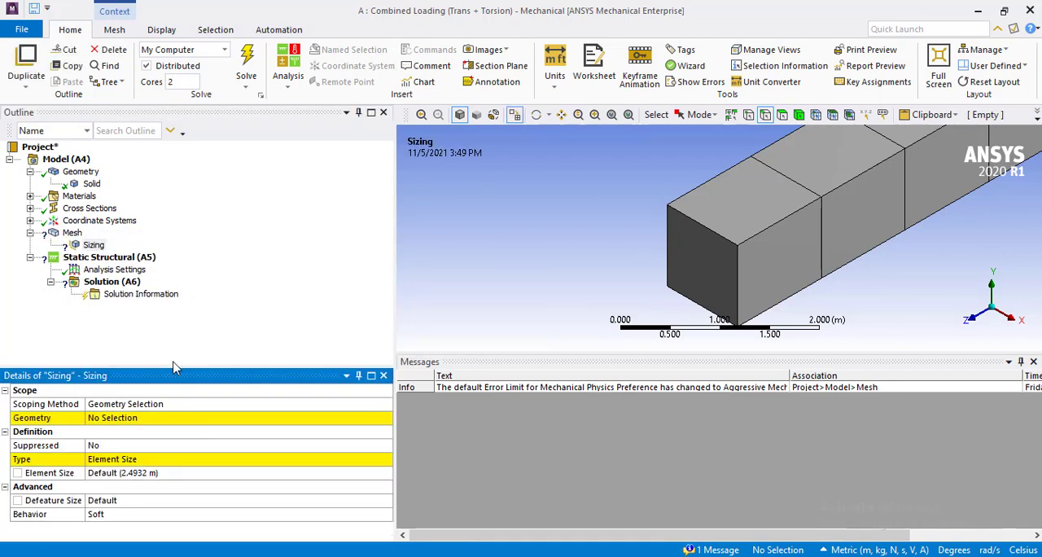
click(151, 418)
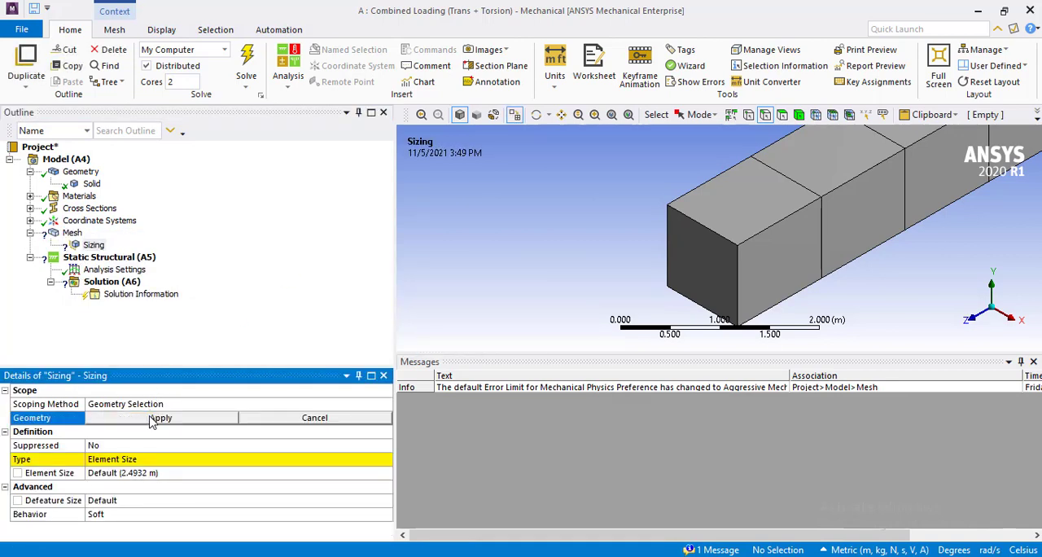
click(713, 236)
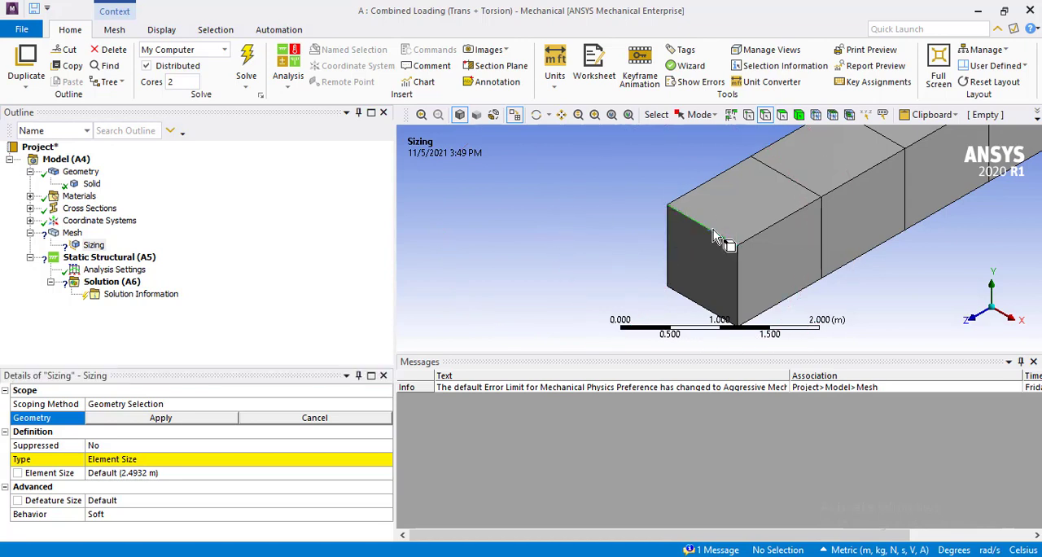
ctrl+click(739, 275)
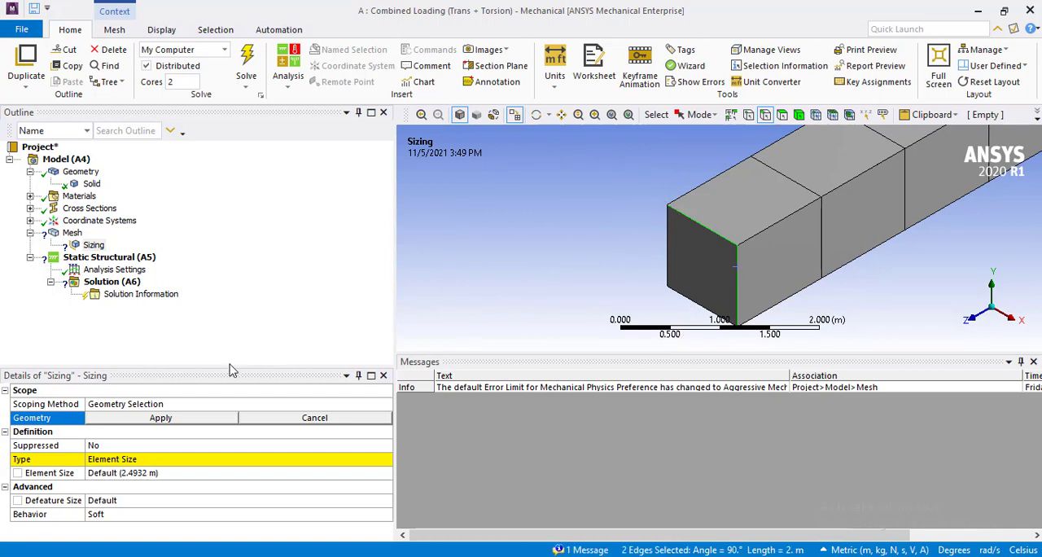
click(194, 417)
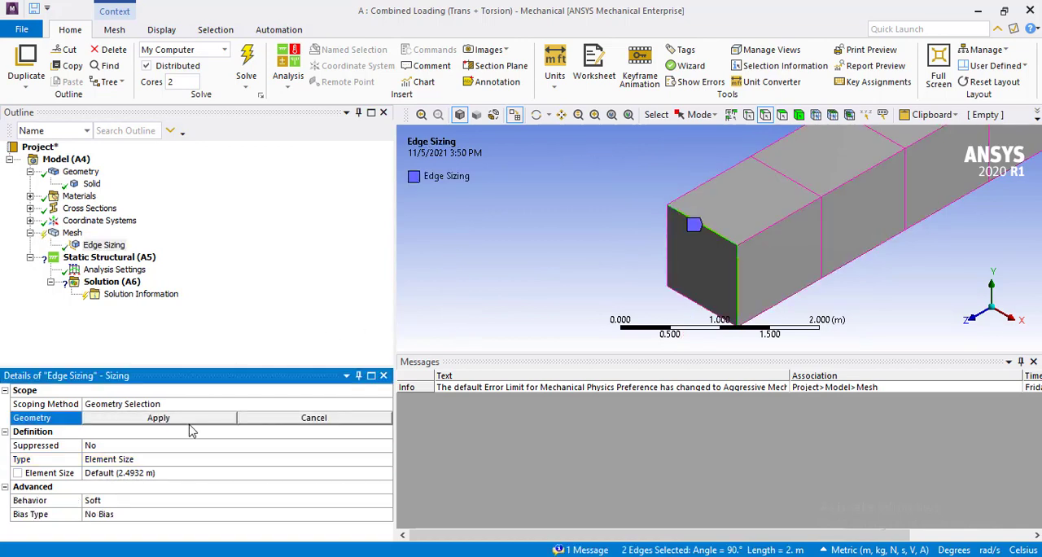
Define the edge sizing by Number of Divisions and set it to 10.
click(162, 462)
click(385, 461)
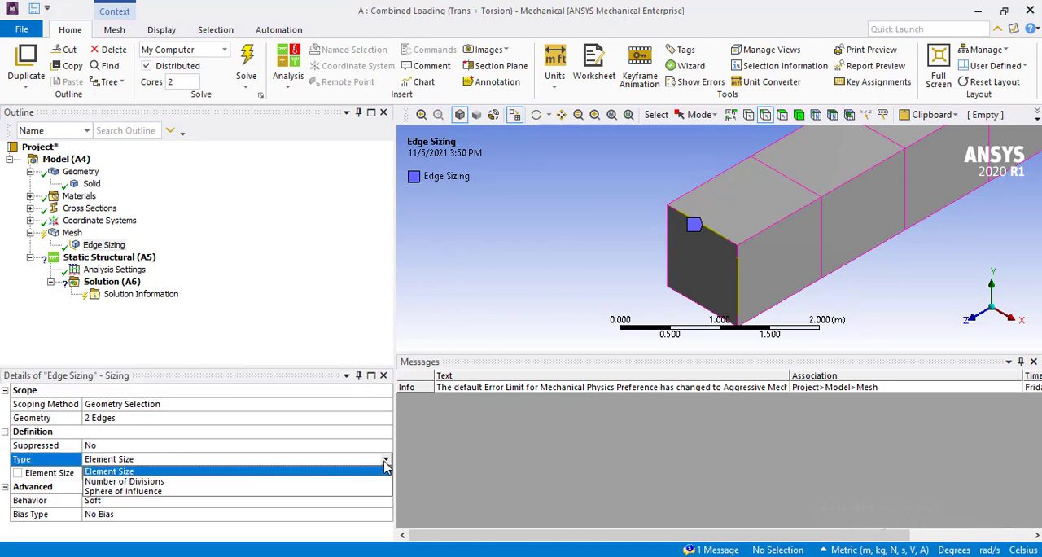
click(326, 483)
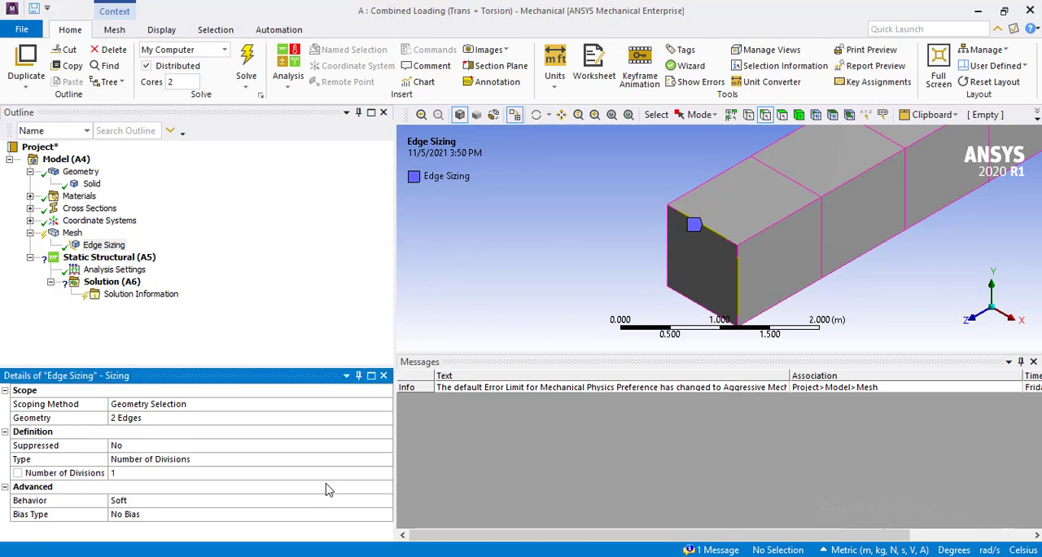
click(314, 475)
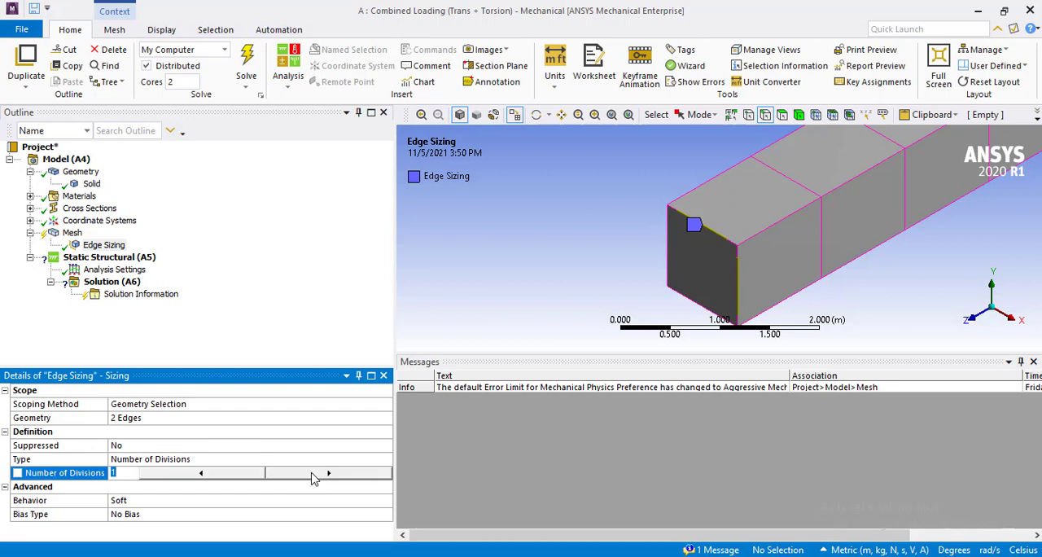
text(10)
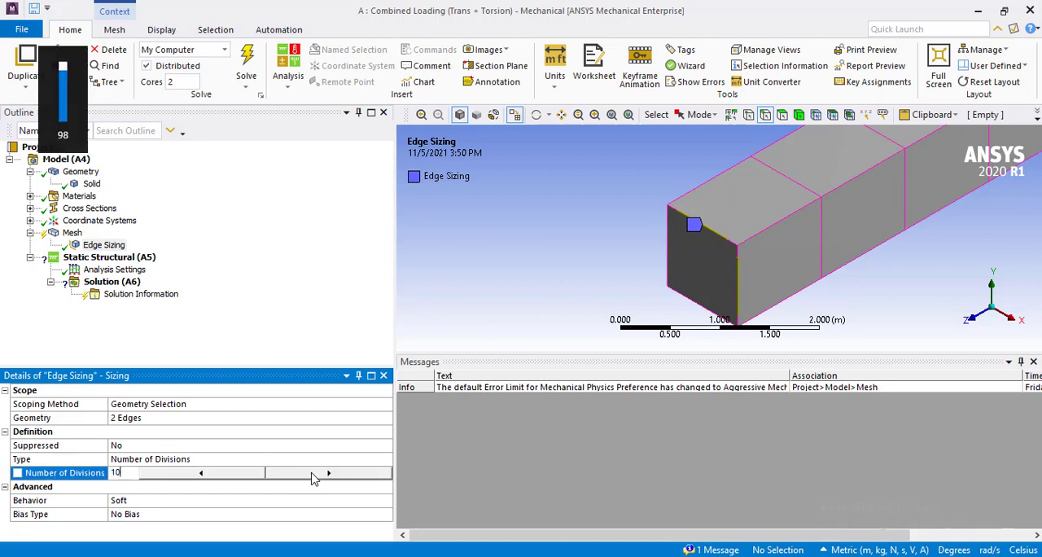
key(Return)
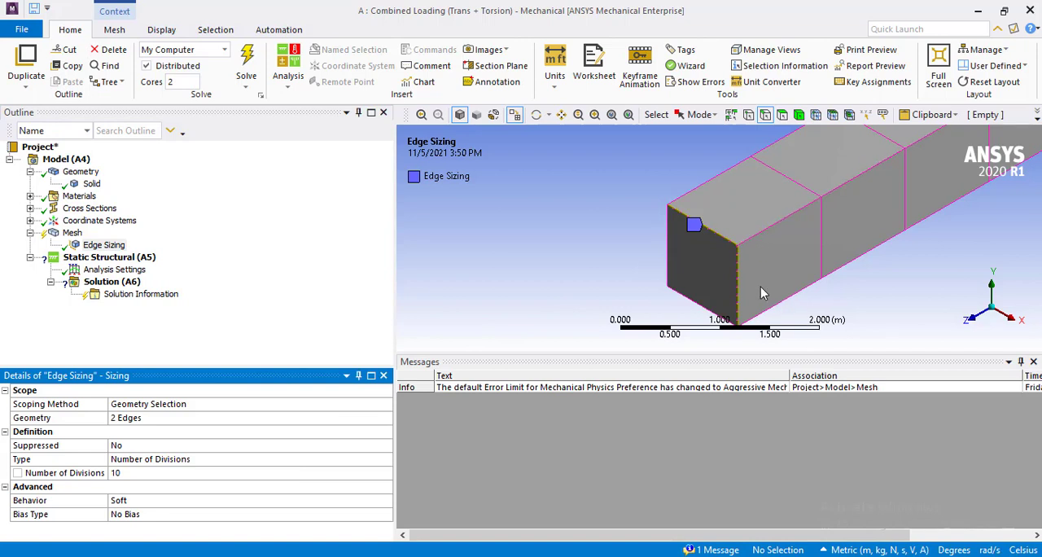
click(309, 289)
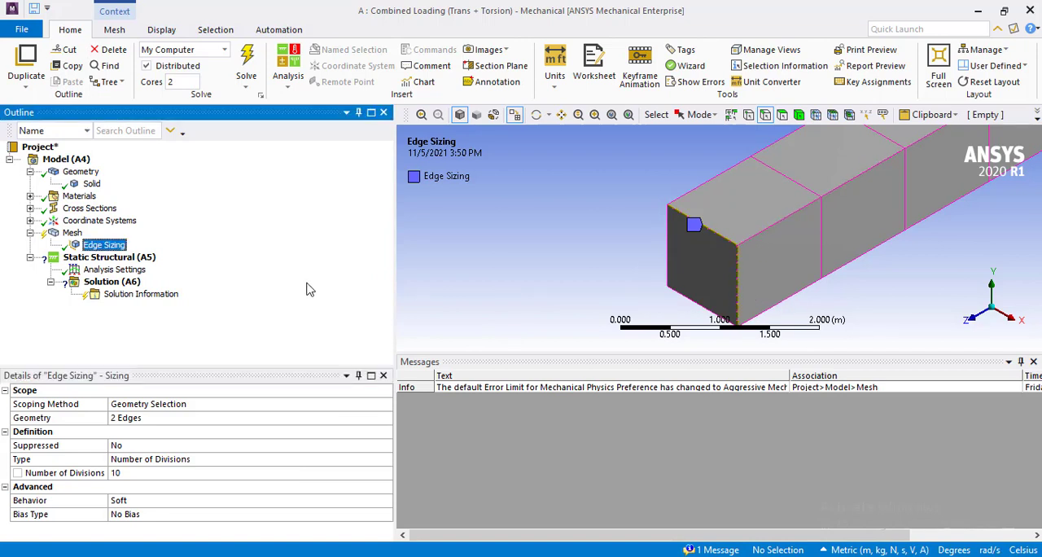
Regenerate the beam's mesh with the 10-division edge sizing applied.
right_click(72, 233)
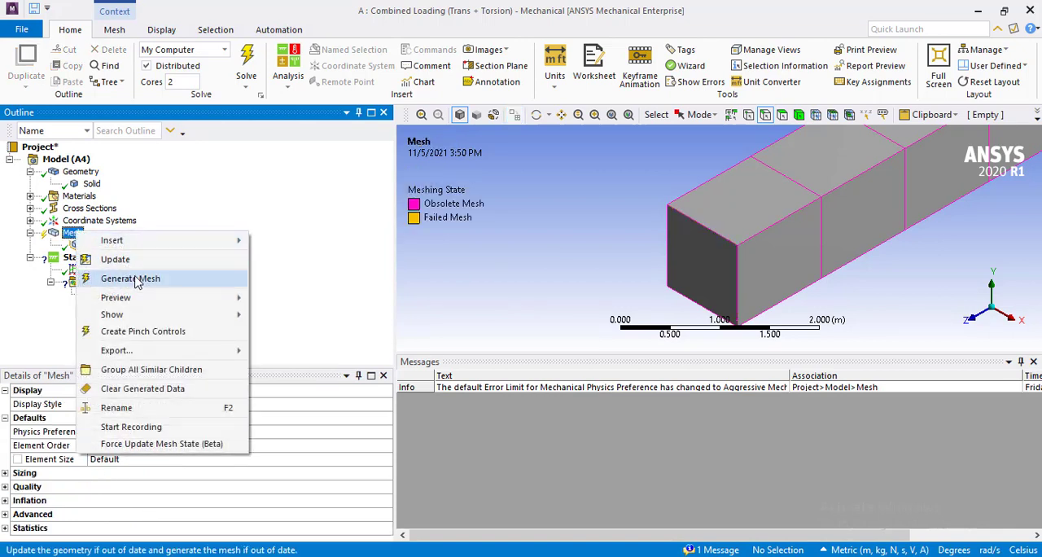
click(137, 279)
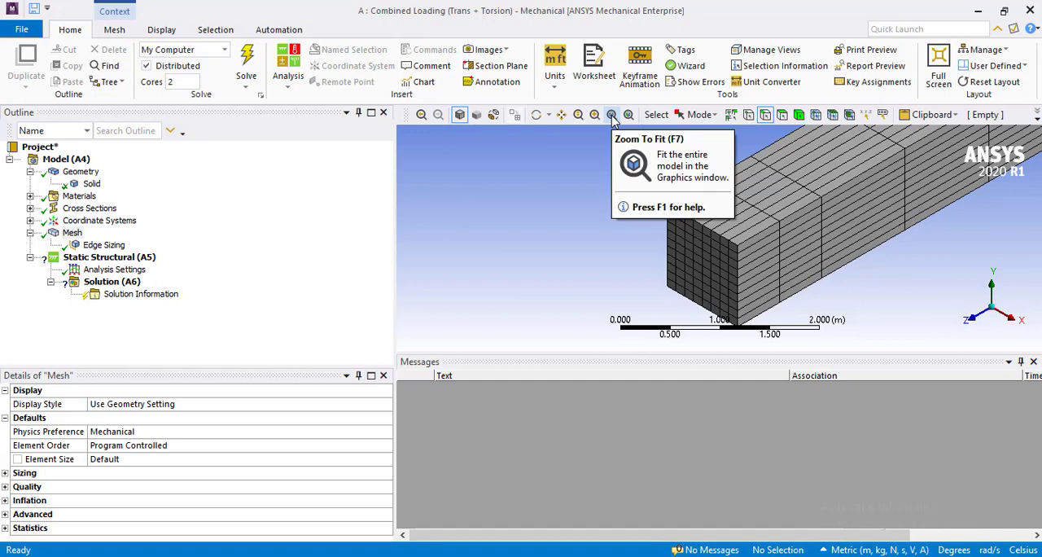
click(612, 116)
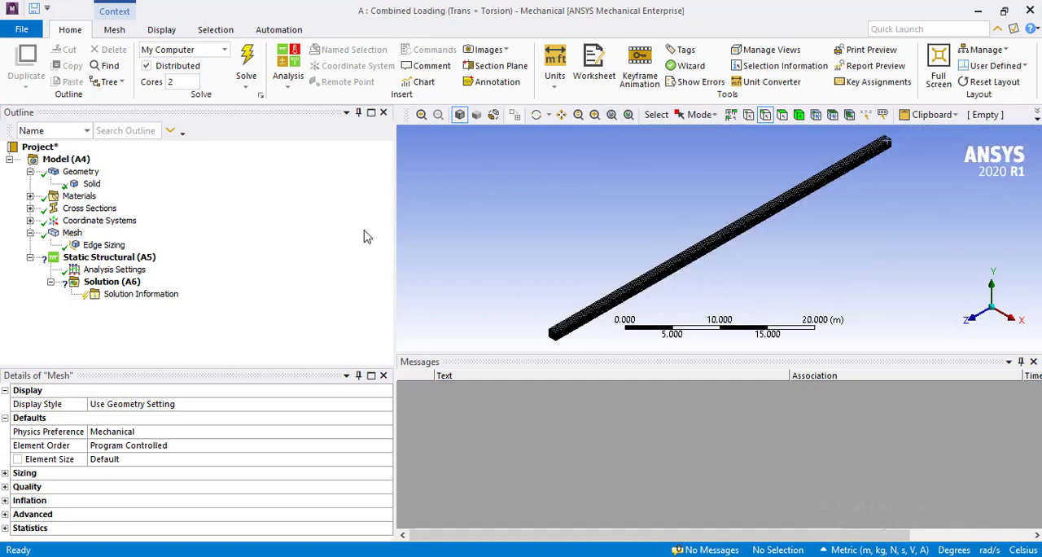
Insert a Fixed Support in the static structural analysis and scope it to the beam's far end face.
click(143, 259)
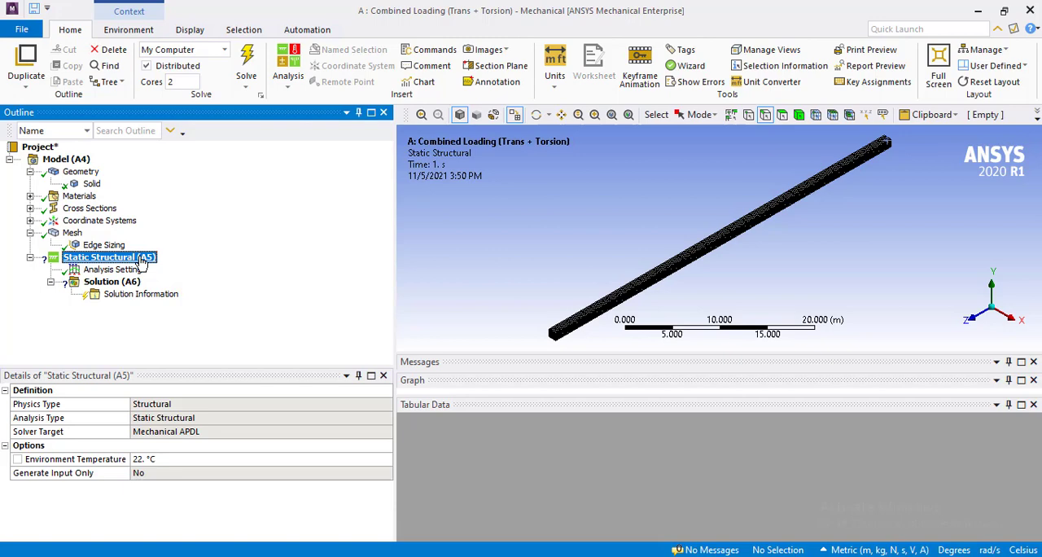
right_click(142, 259)
mouse_move(194, 272)
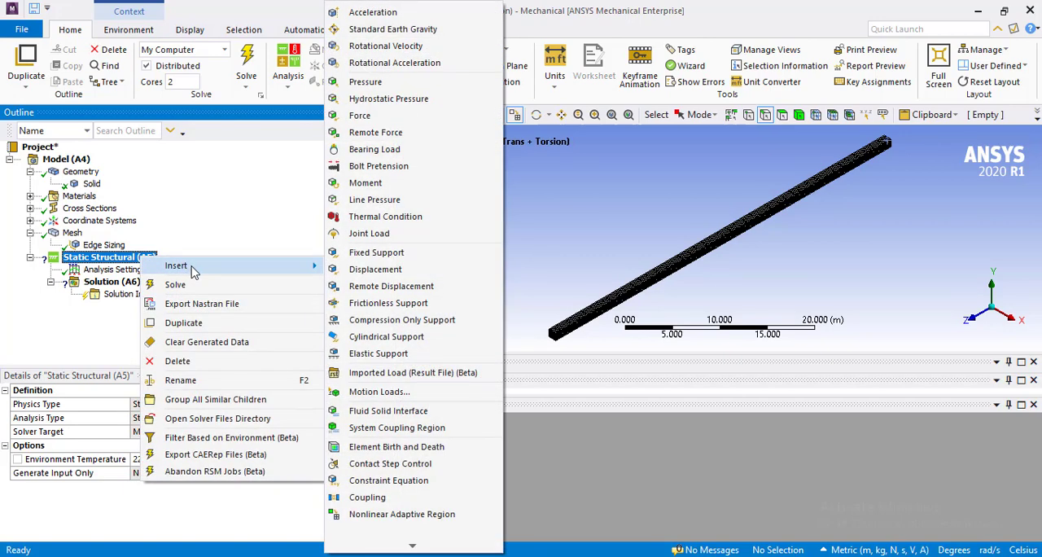
click(375, 252)
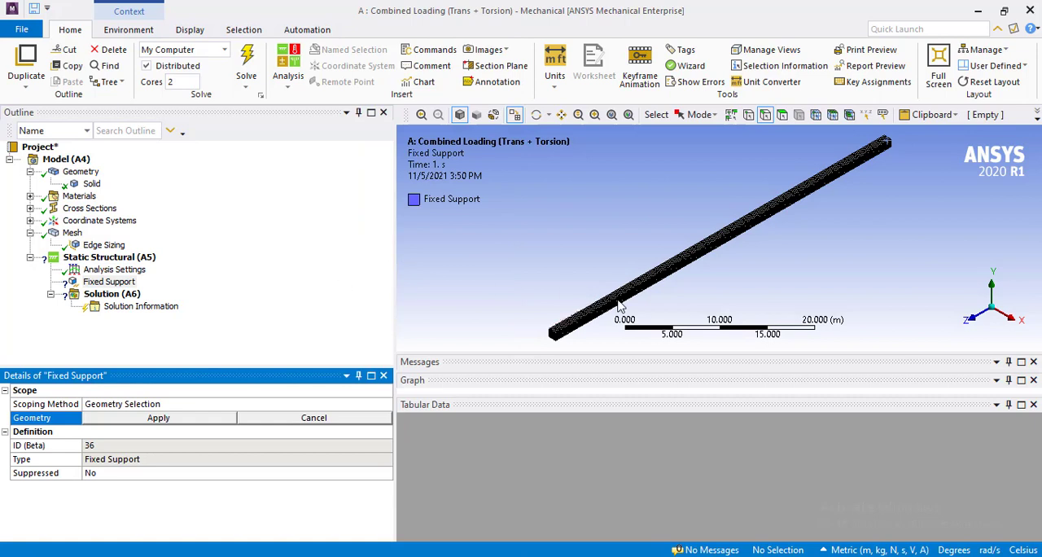
click(781, 115)
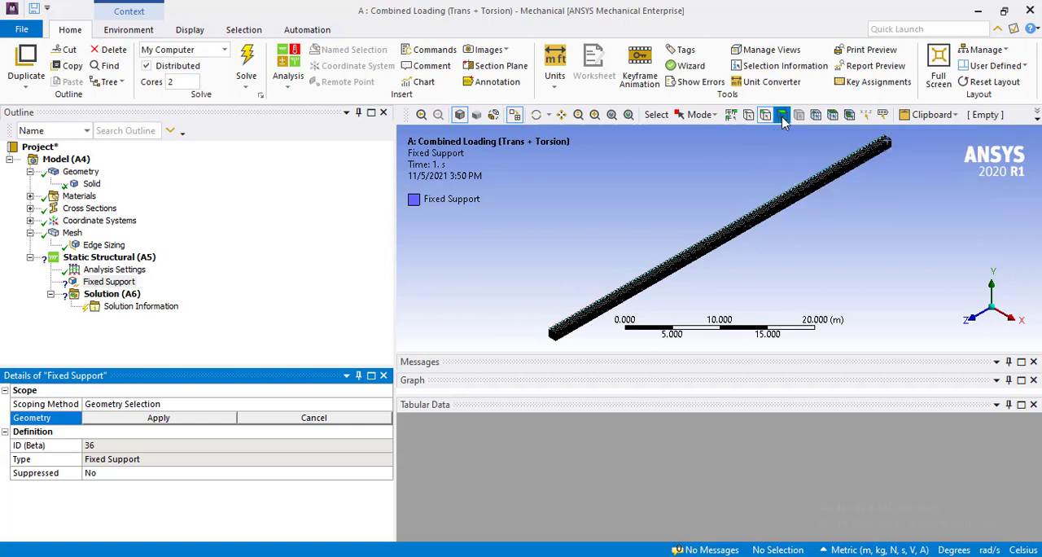
click(889, 148)
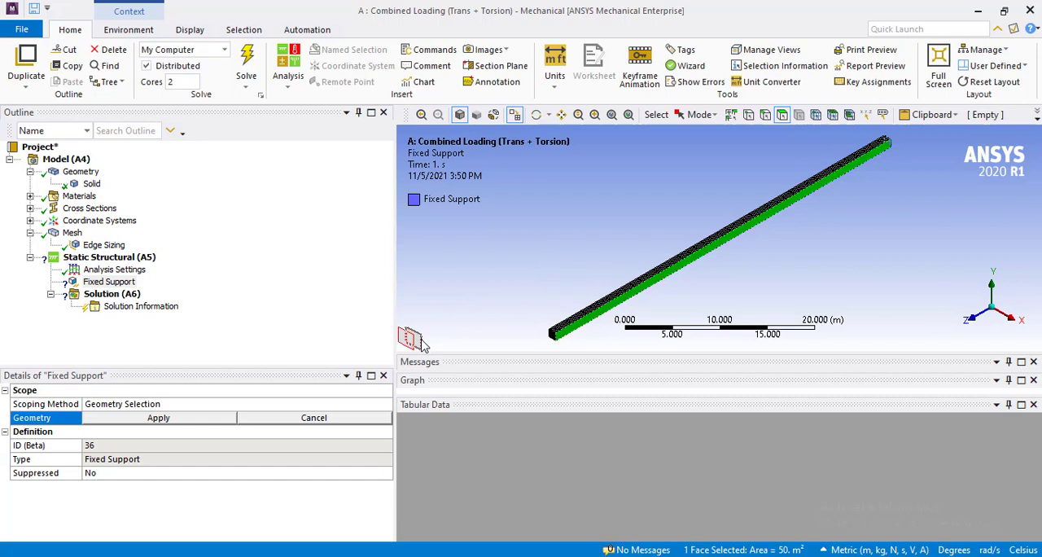
click(886, 143)
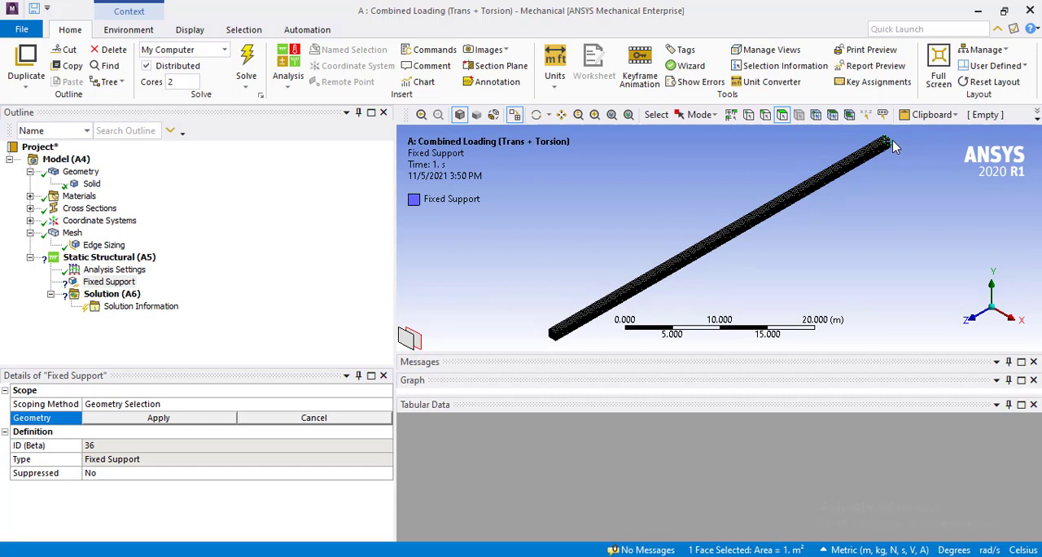
click(159, 417)
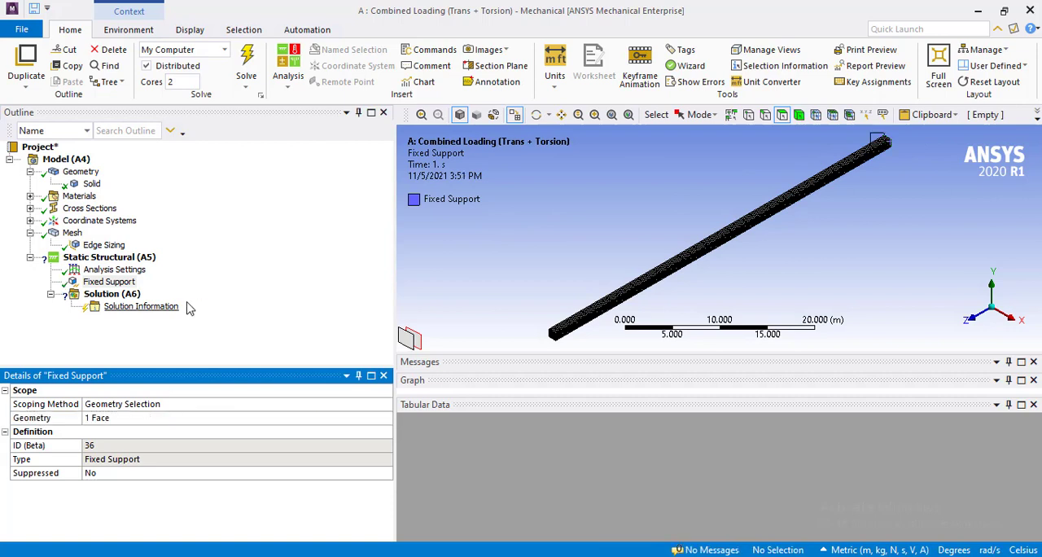
Insert a Force load and scope it to the upper horizontal edge of the beam's near end face.
right_click(132, 259)
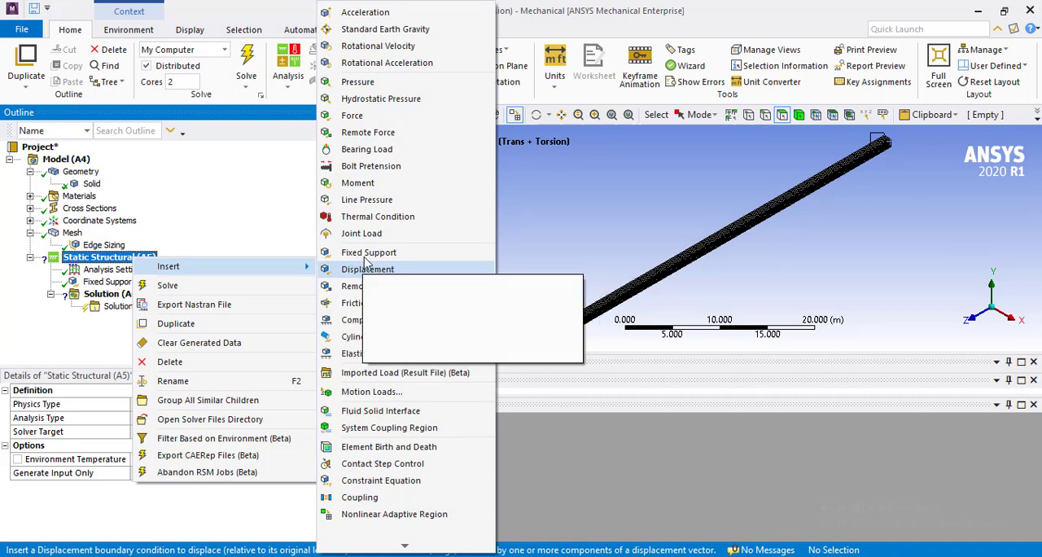
click(407, 118)
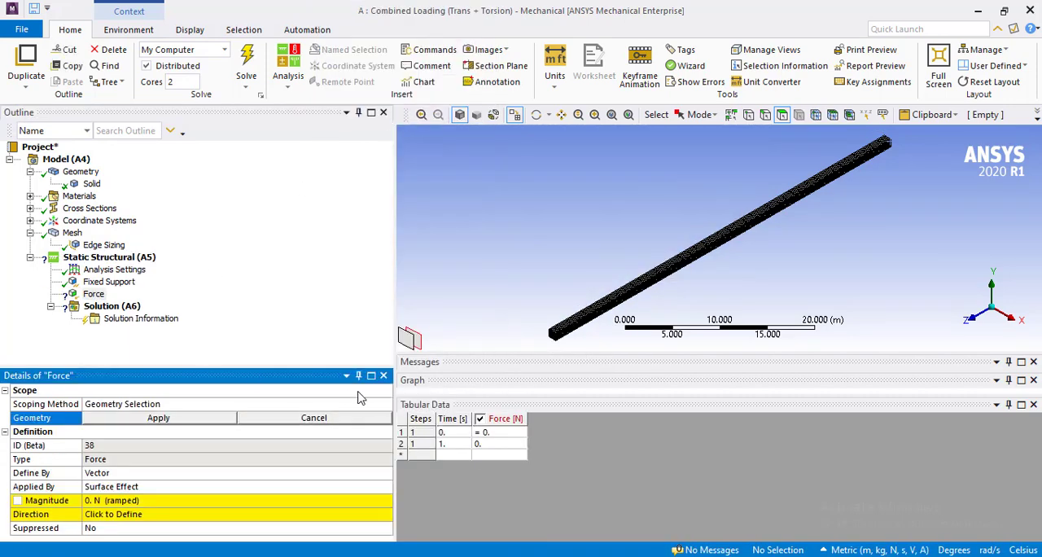
click(594, 114)
drag(529, 312, 578, 352)
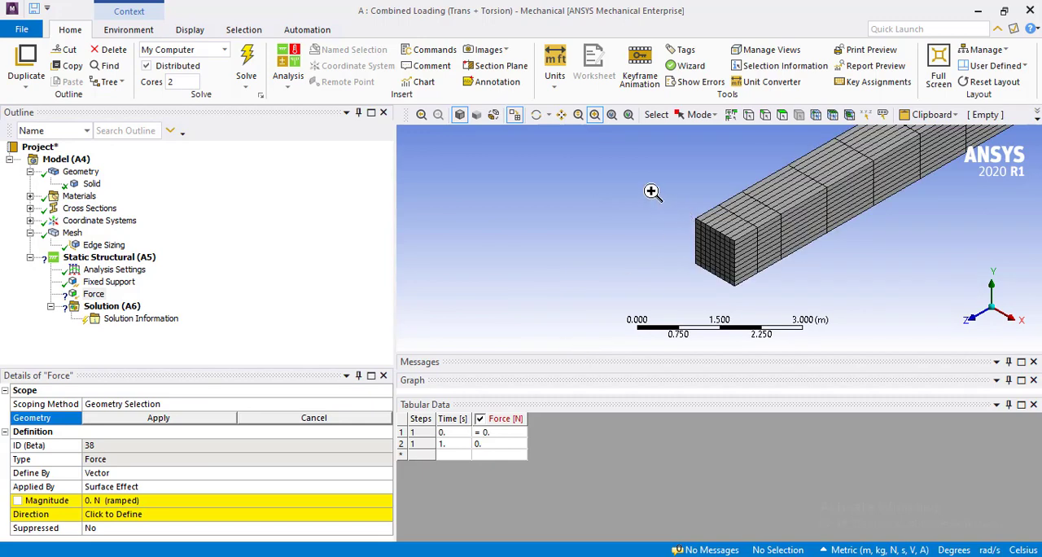
drag(651, 191, 781, 305)
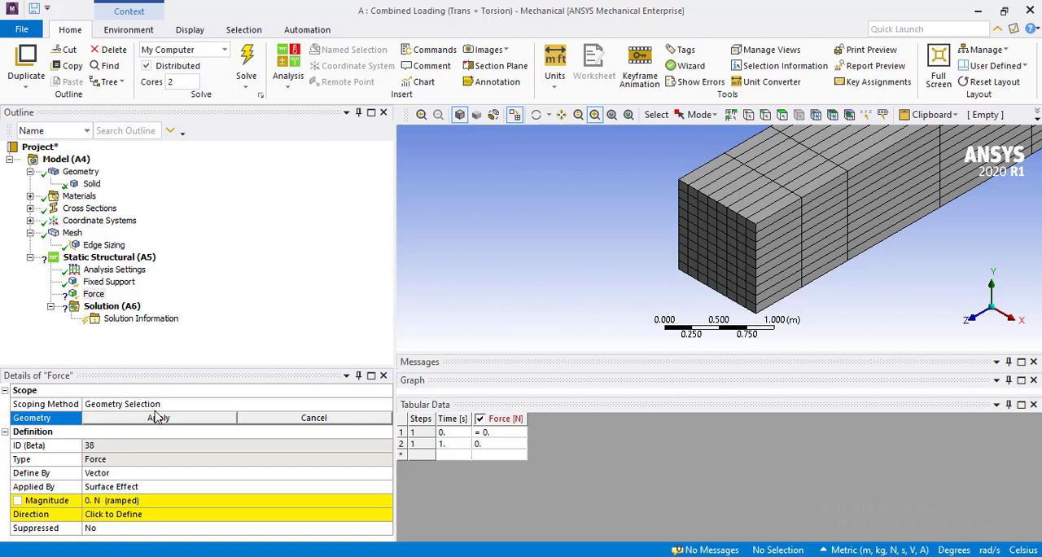
click(765, 116)
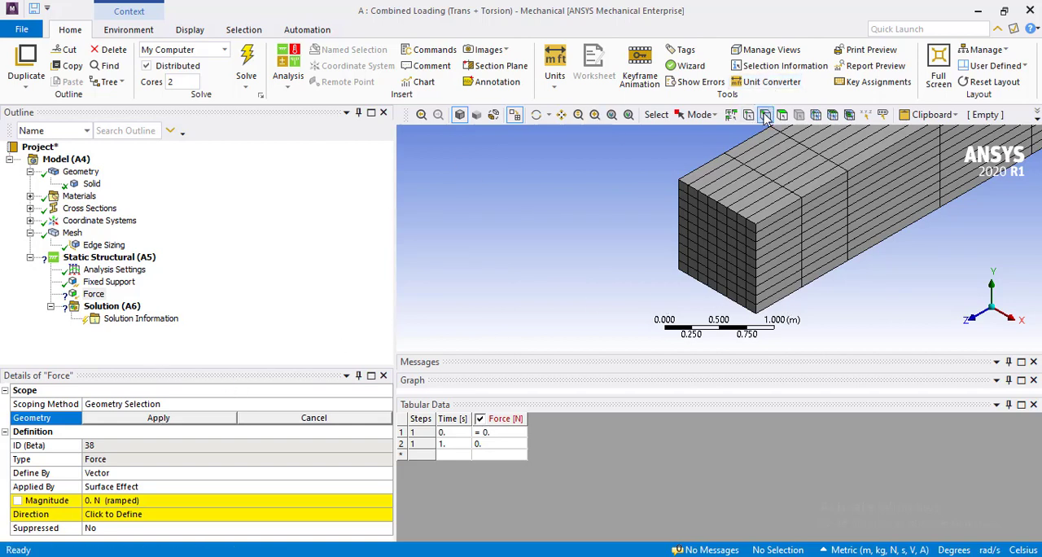
click(717, 213)
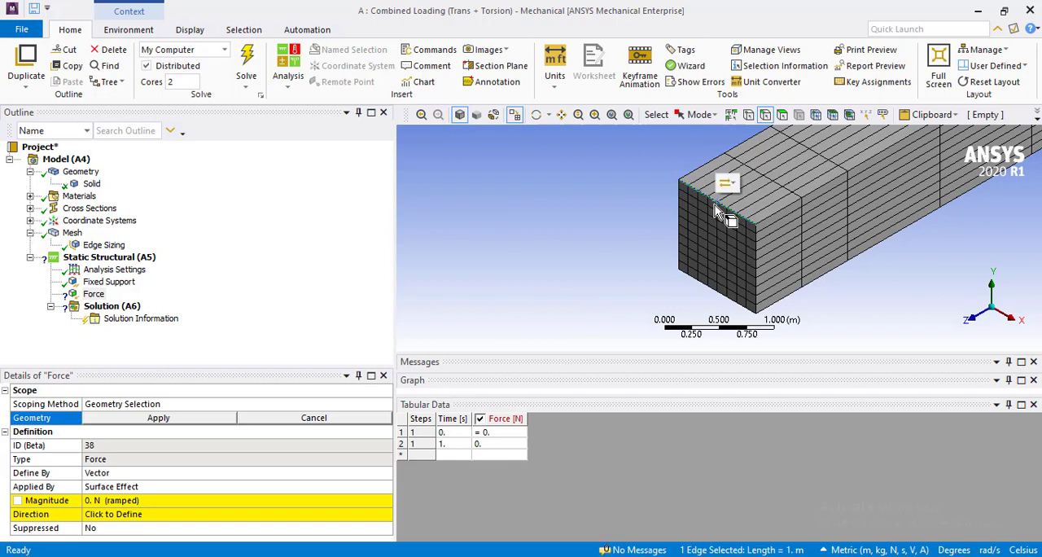
click(190, 417)
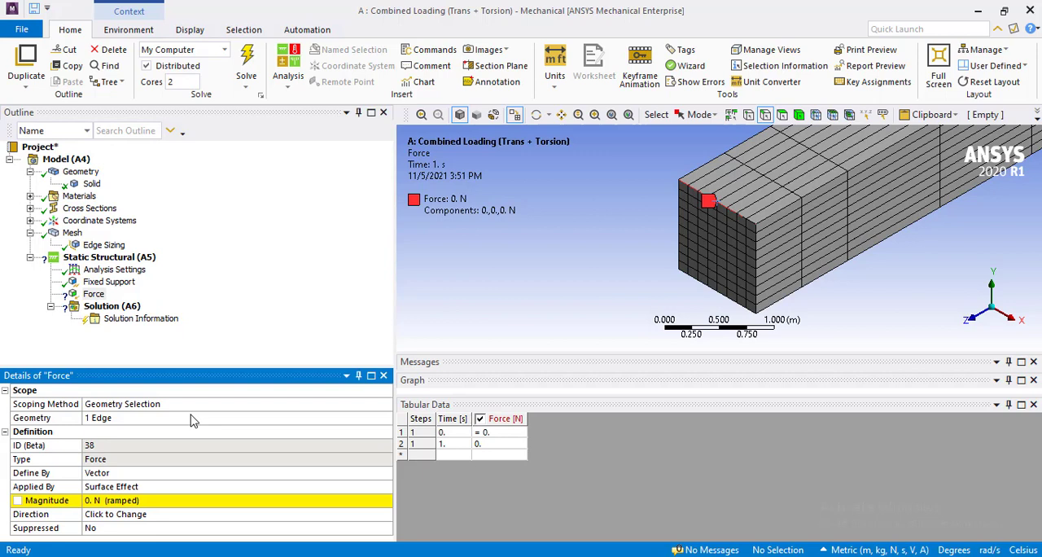
Define the force by Components and set its Y component to -10000 N.
click(213, 473)
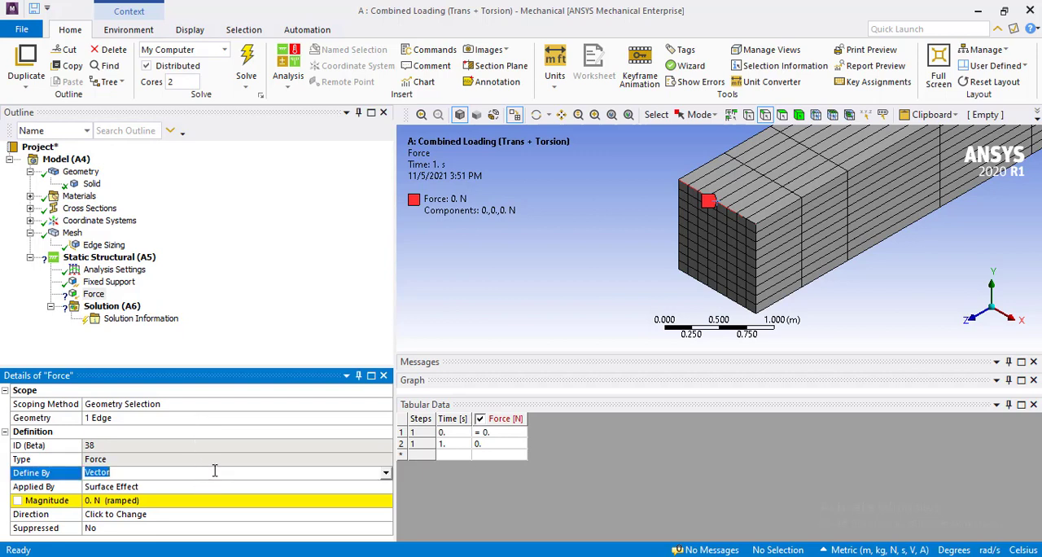
click(388, 475)
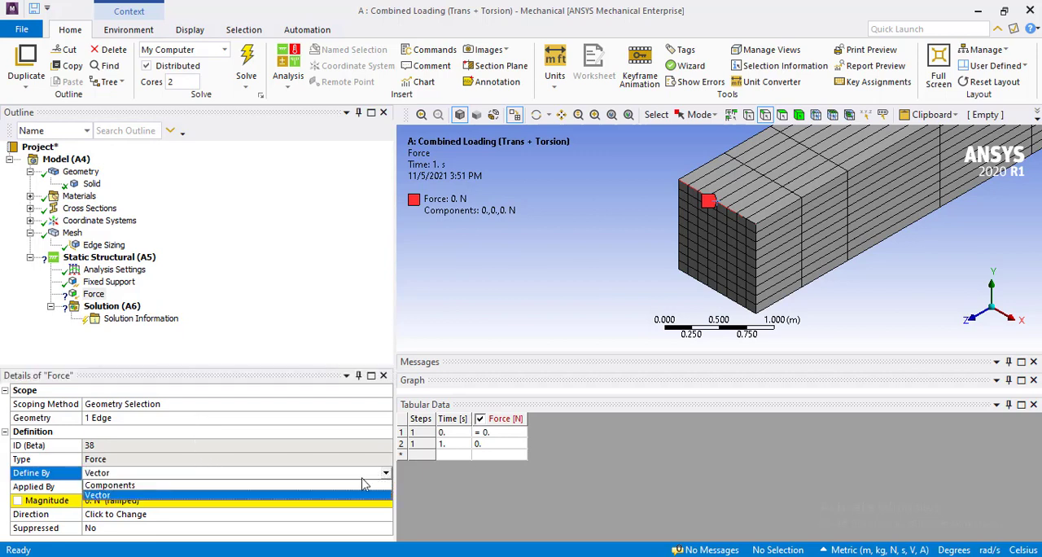
click(346, 486)
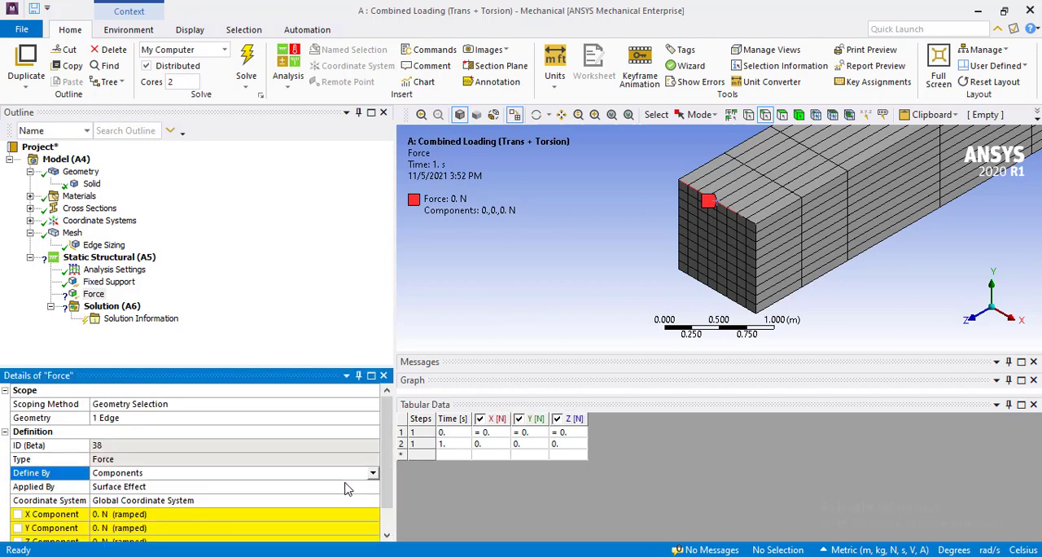
click(238, 528)
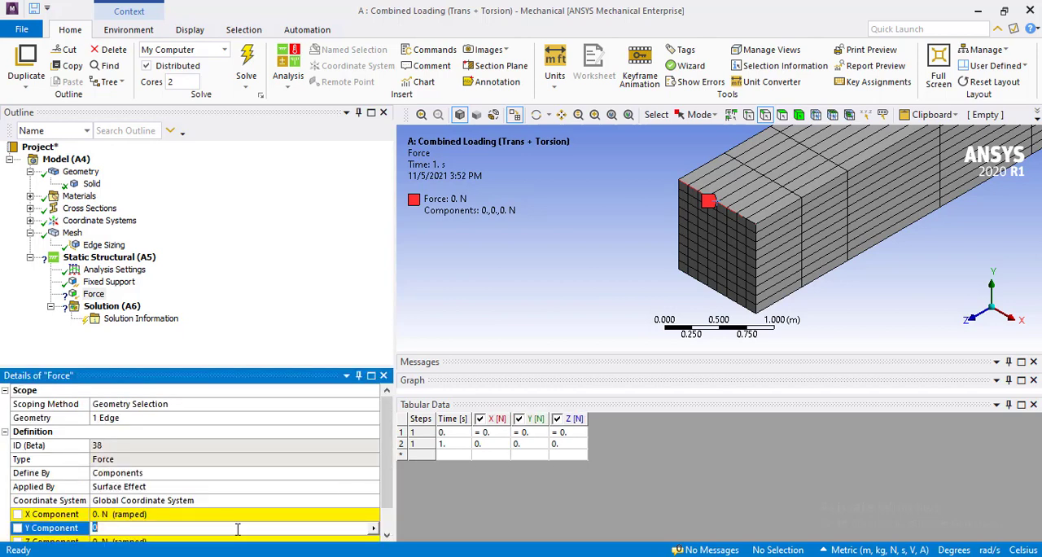
text(-10000)
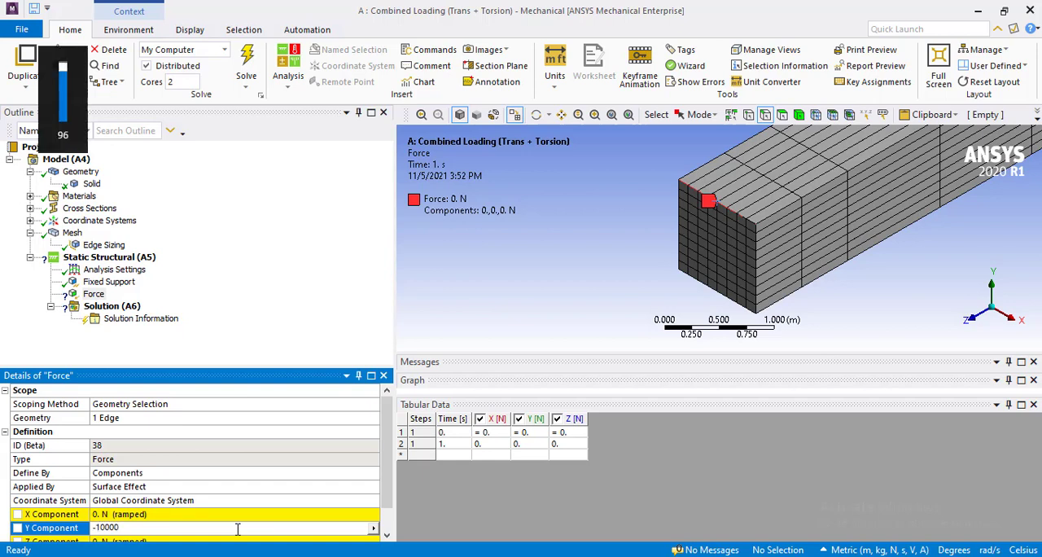
key(Return)
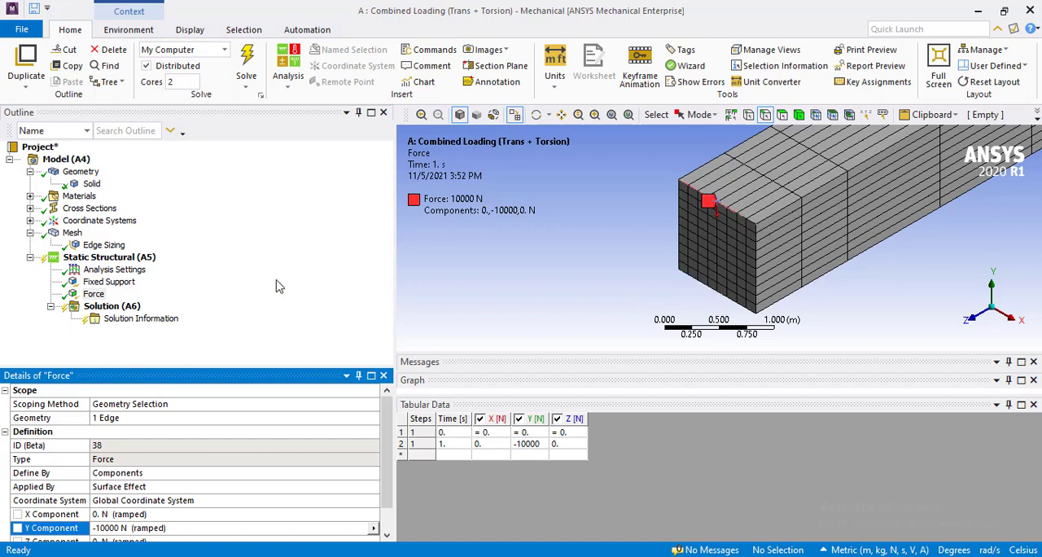
Insert a Moment load and scope it to the beam's near end face.
right_click(127, 262)
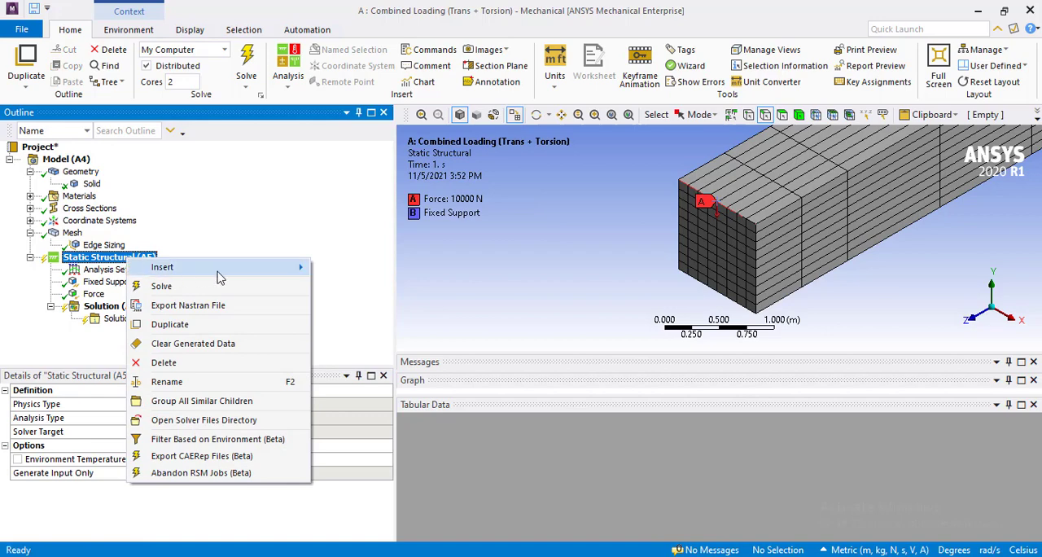
mouse_move(187, 267)
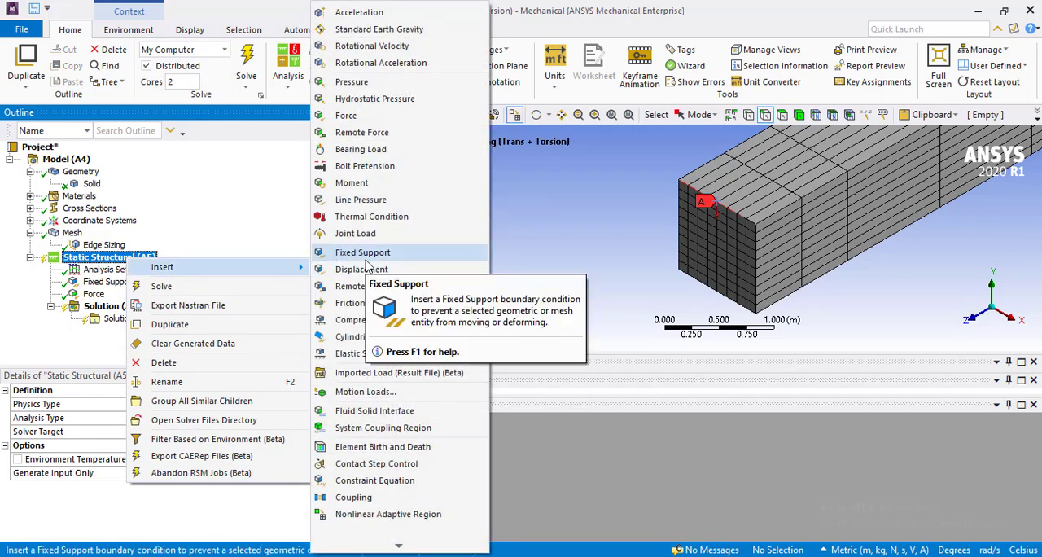
click(423, 188)
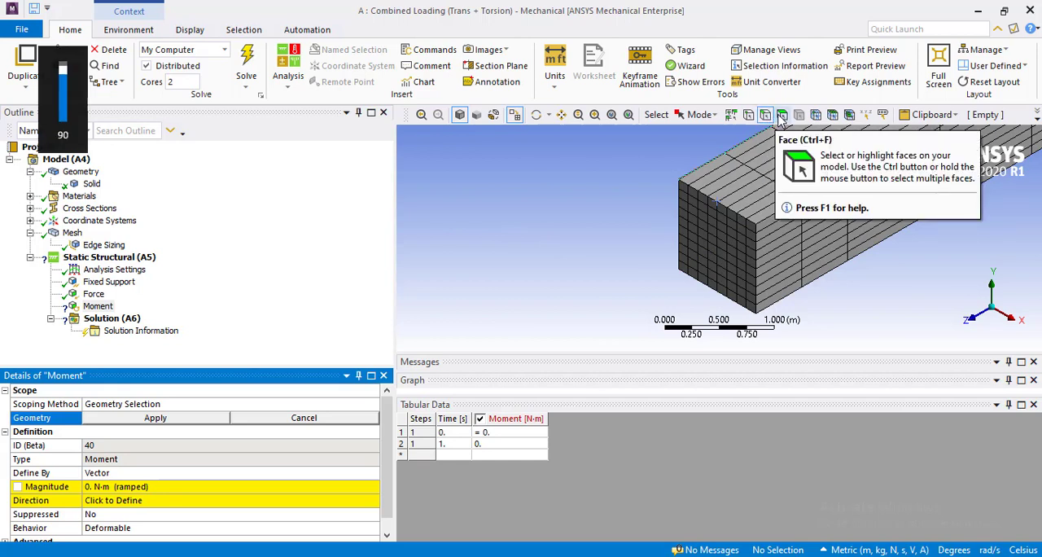
click(781, 115)
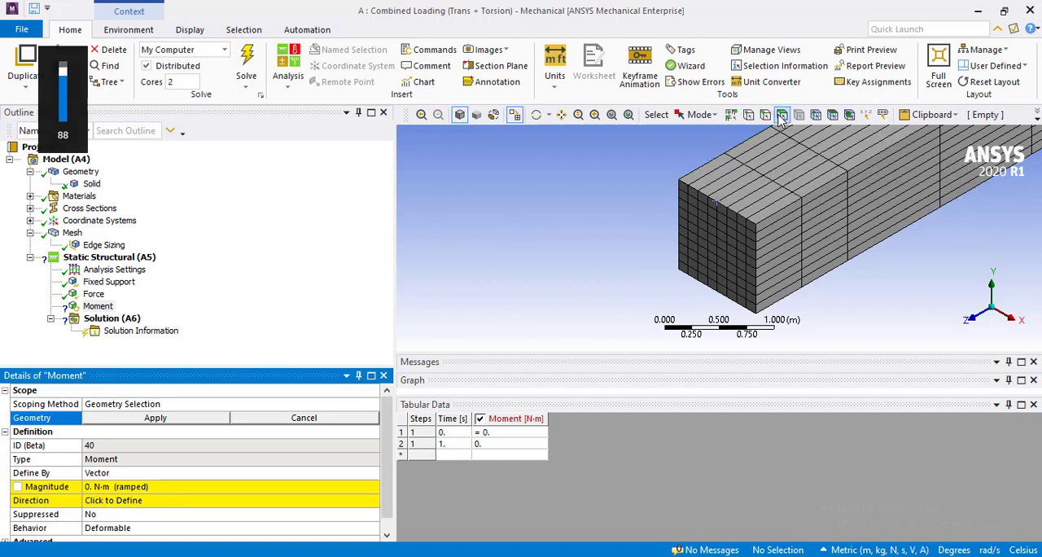
click(716, 248)
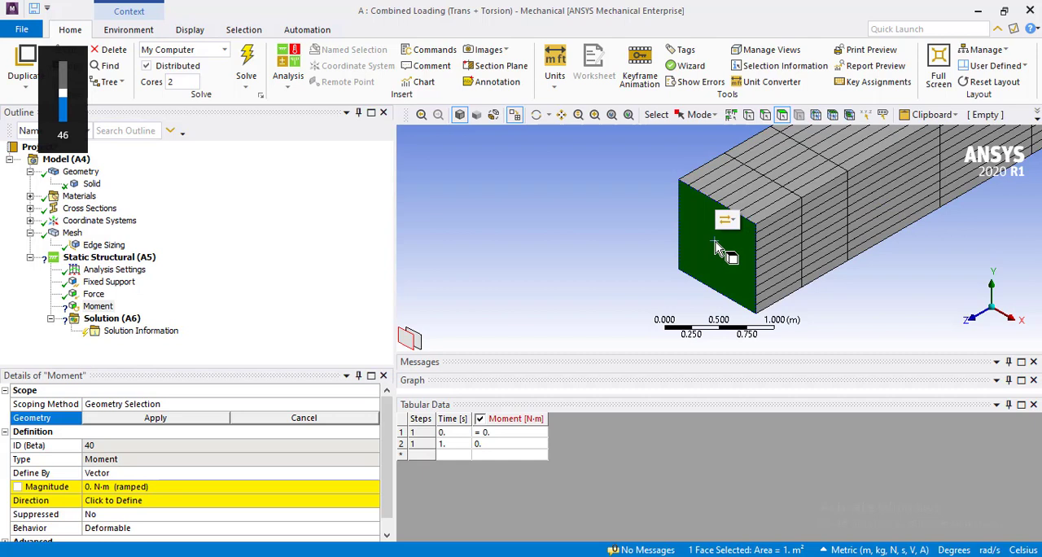
click(183, 418)
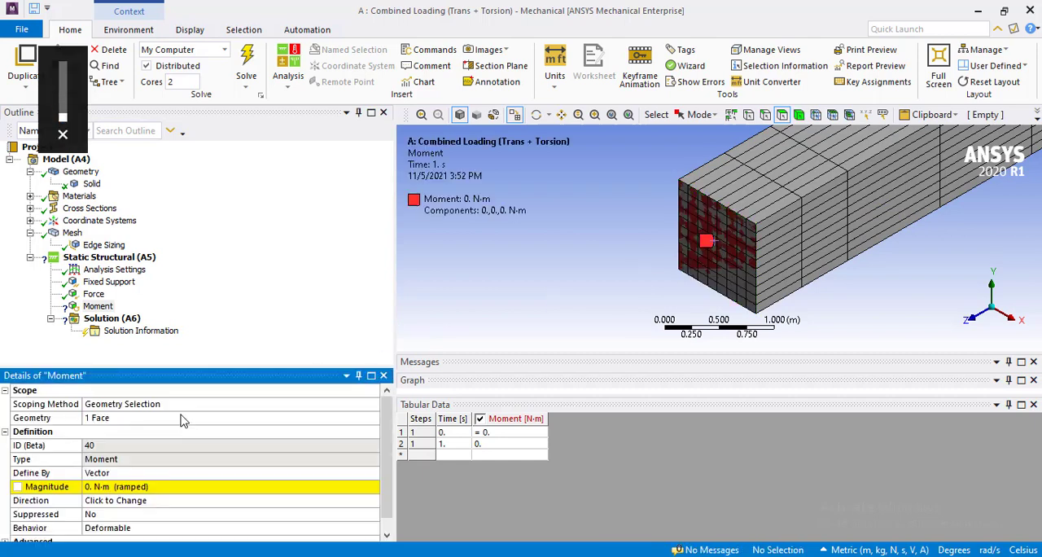
Set the magnitude of the end-face moment to 5000 N·m.
click(133, 486)
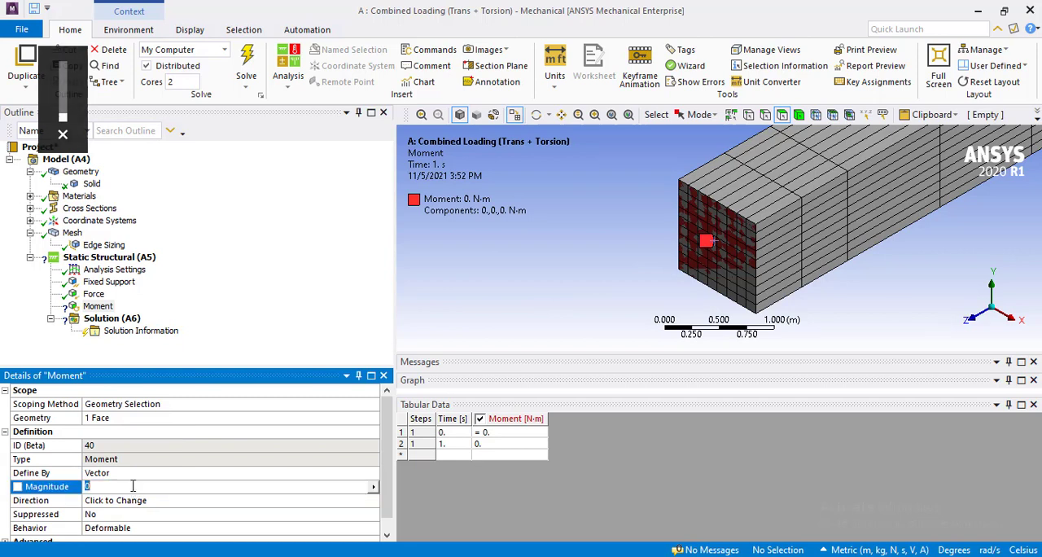
text(5000)
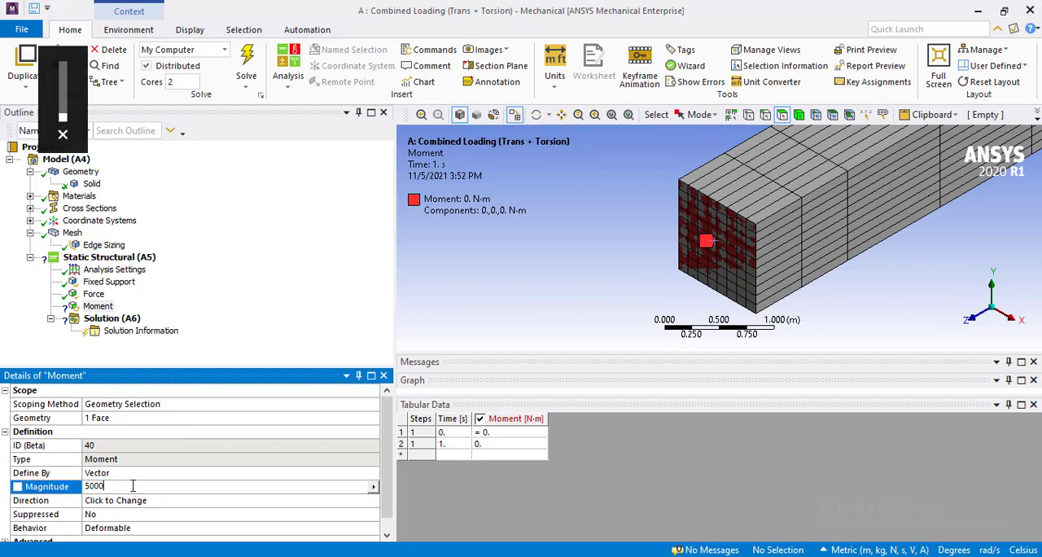
key(Return)
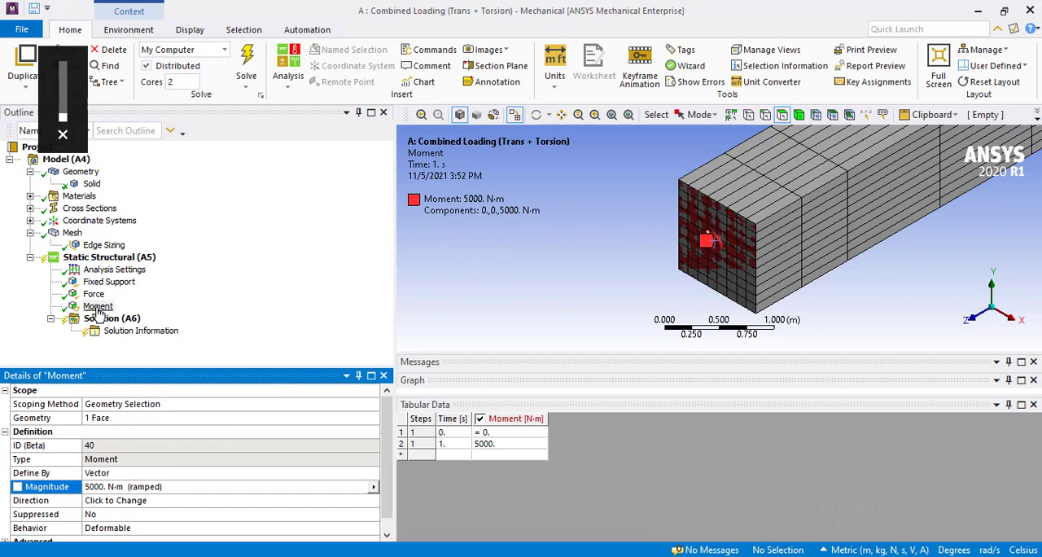
Add a Total Deformation result to the solution.
click(611, 115)
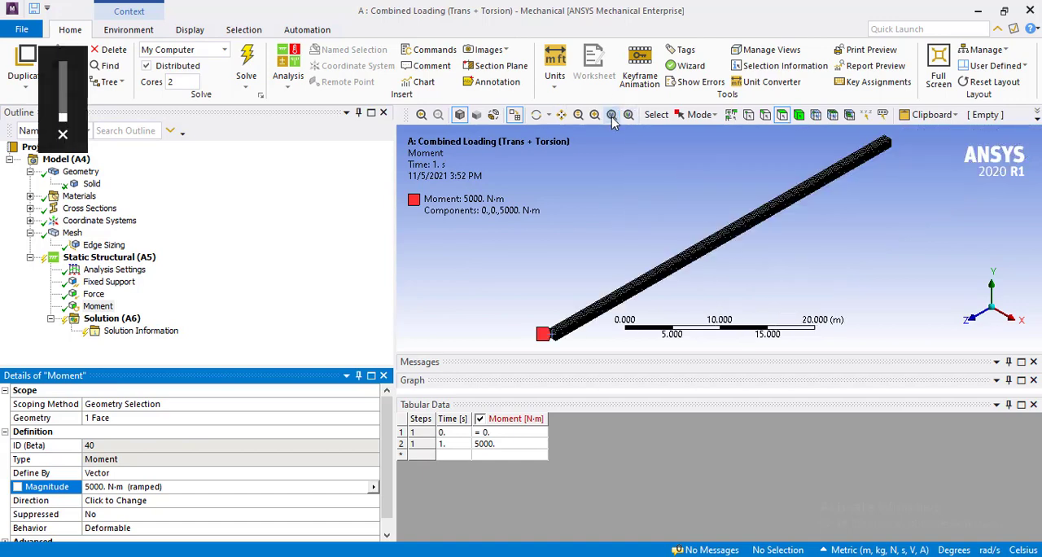
click(120, 319)
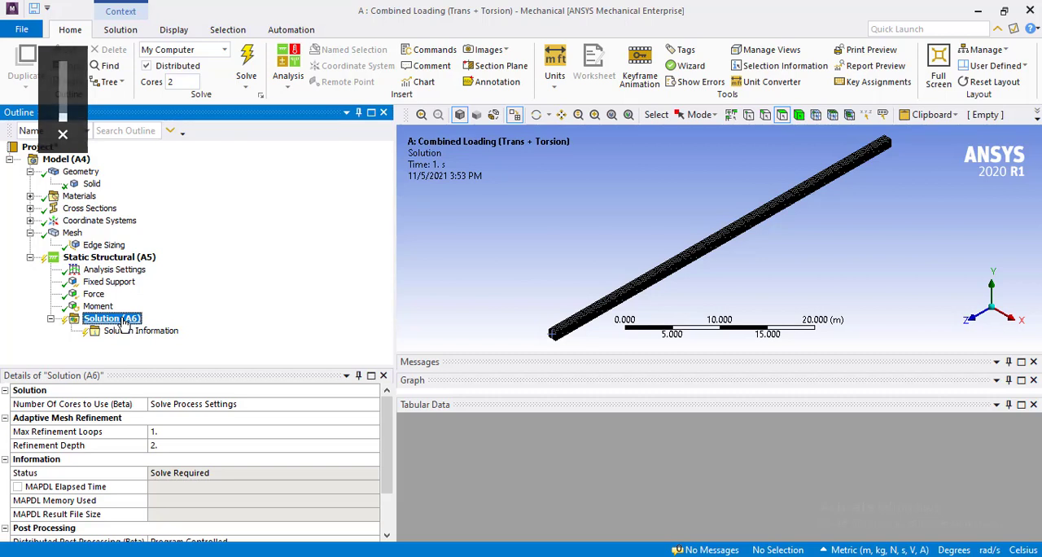
right_click(125, 323)
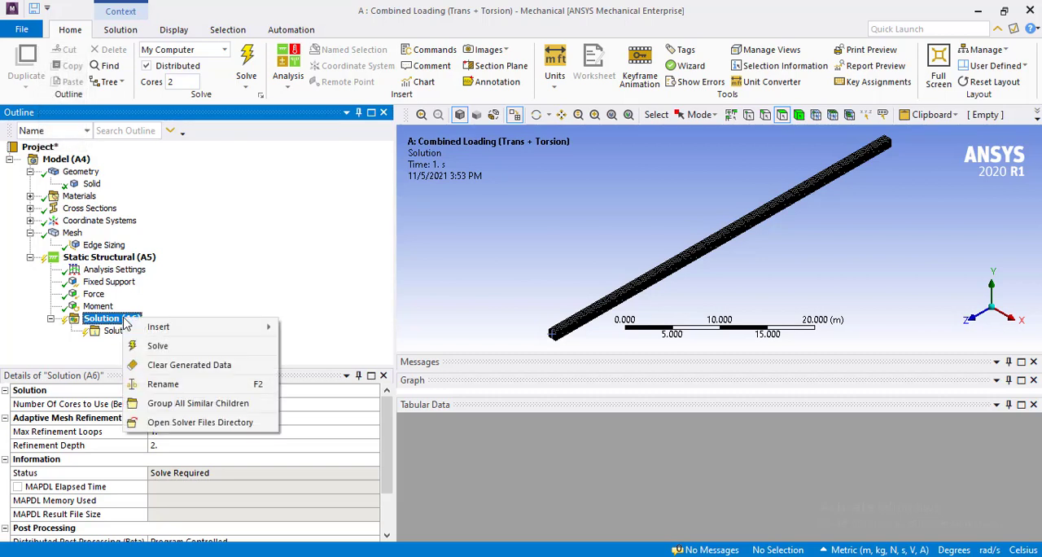
click(188, 326)
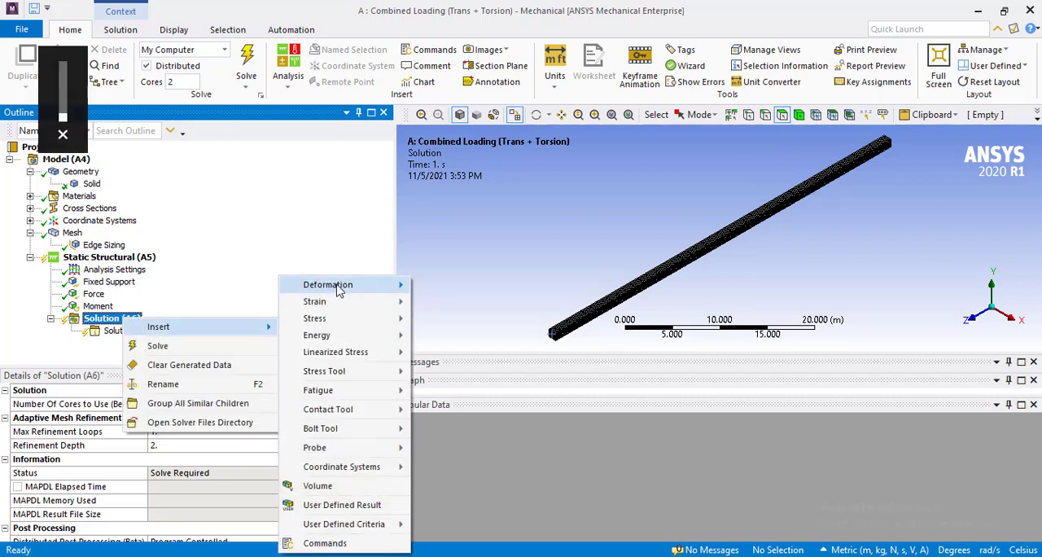
mouse_move(358, 284)
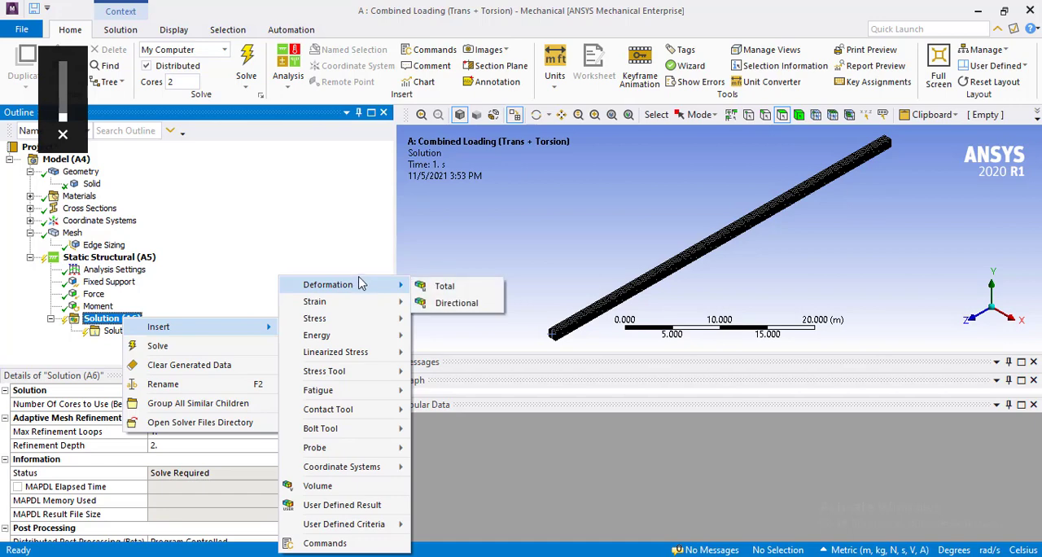
click(441, 288)
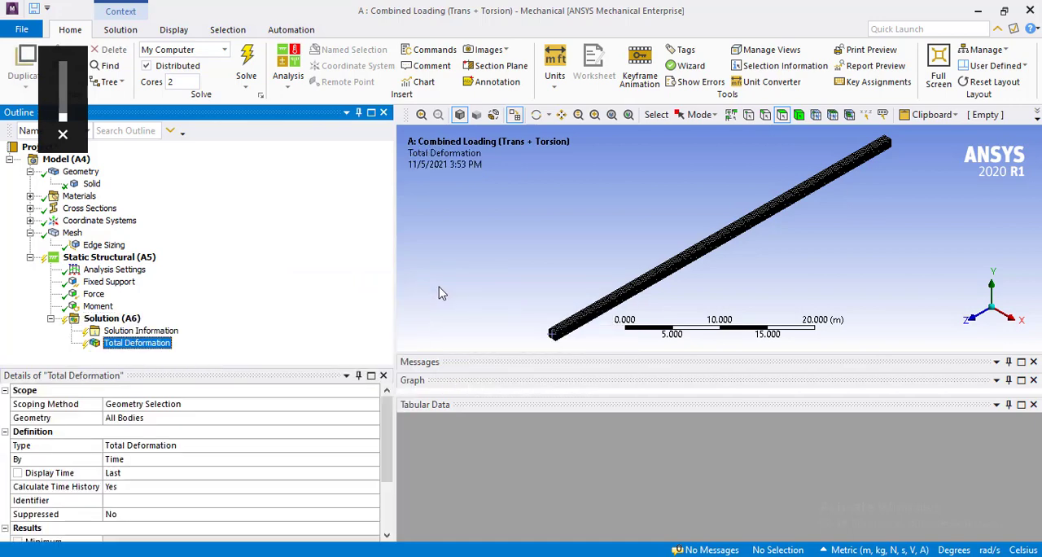
Add a Directional Deformation result to the solution.
click(129, 319)
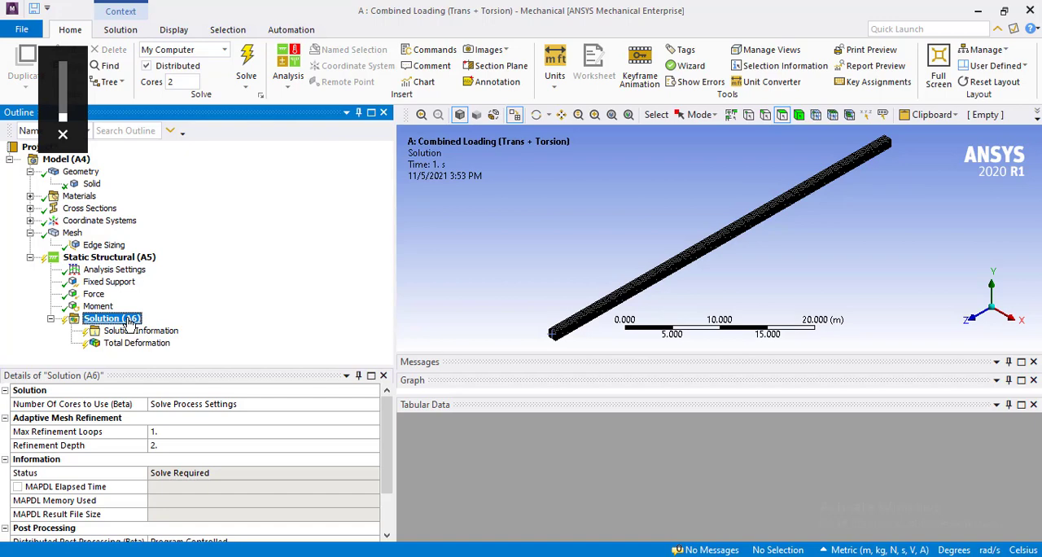
right_click(129, 320)
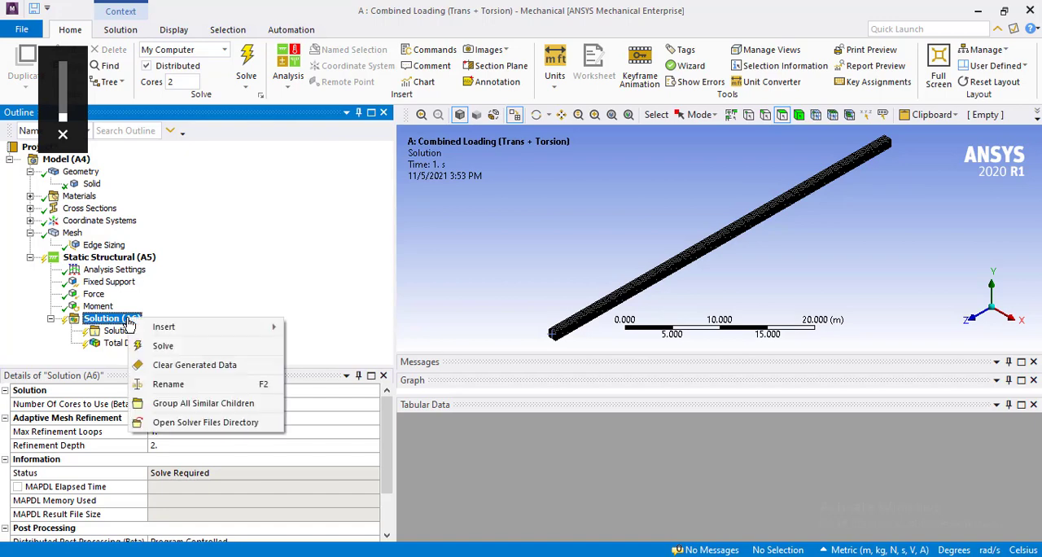
mouse_move(167, 328)
mouse_move(348, 302)
mouse_move(370, 285)
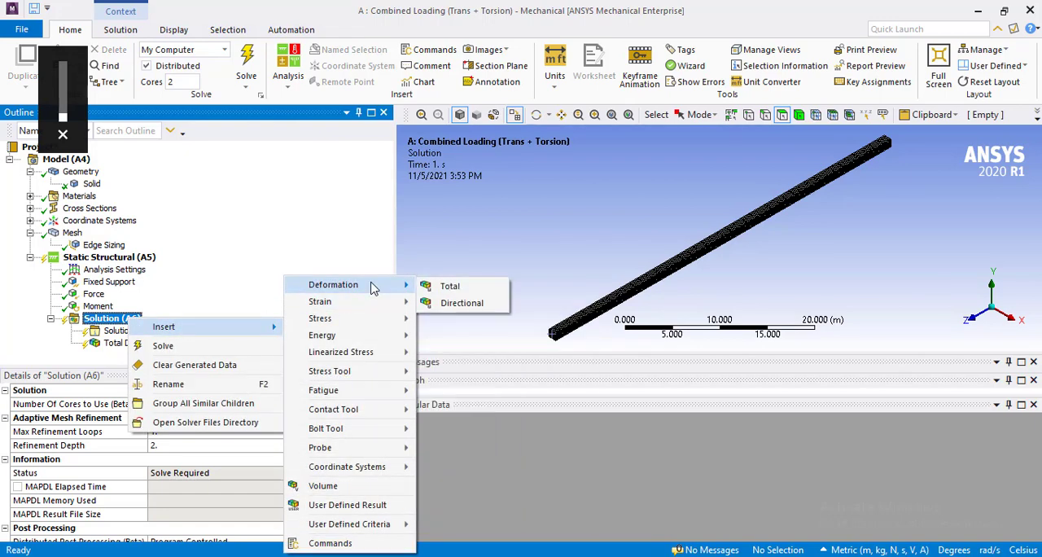
click(460, 303)
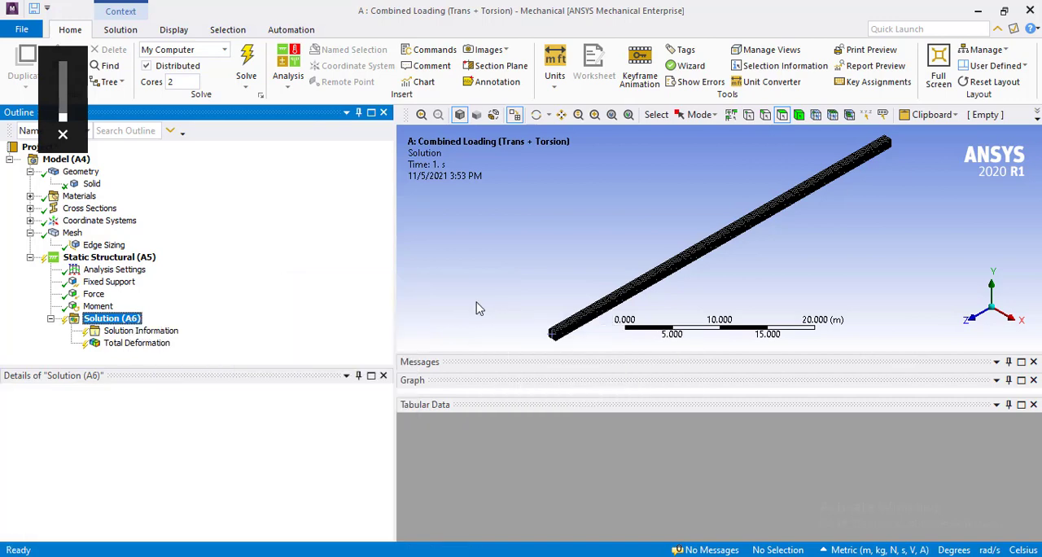
Rename the new directional deformation result as "Deformation along x-axis".
right_click(170, 358)
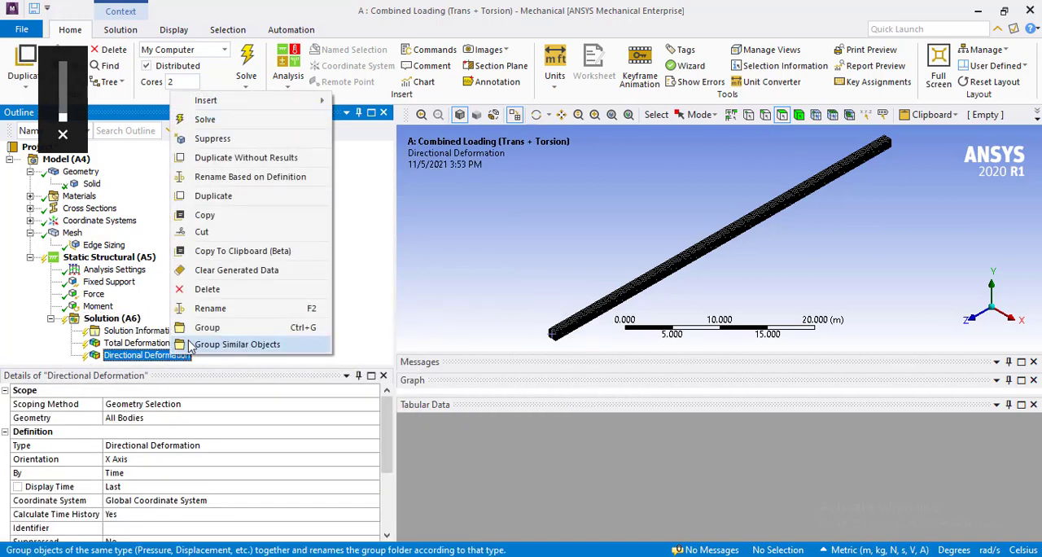
click(230, 314)
text(De)
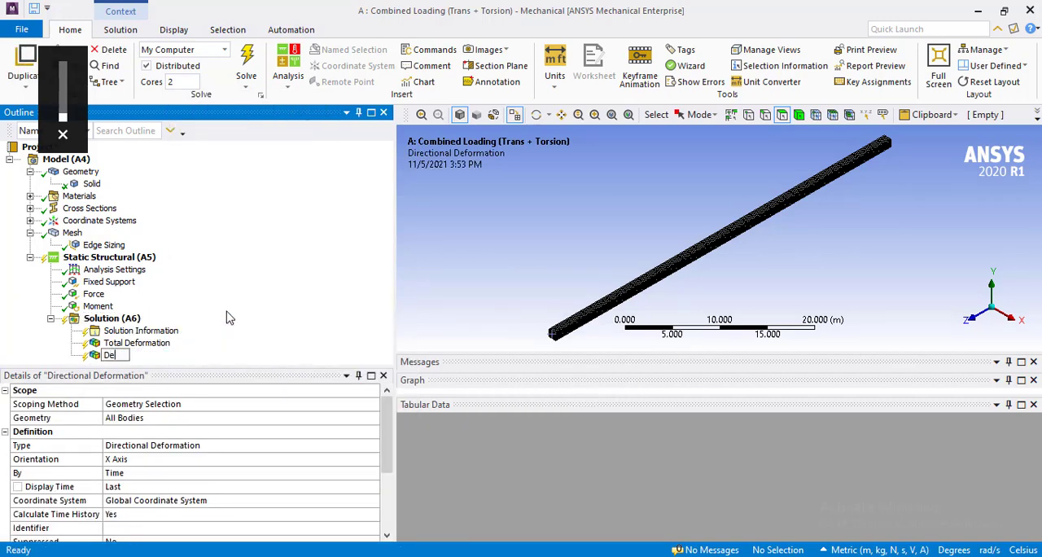
text(formation along x)
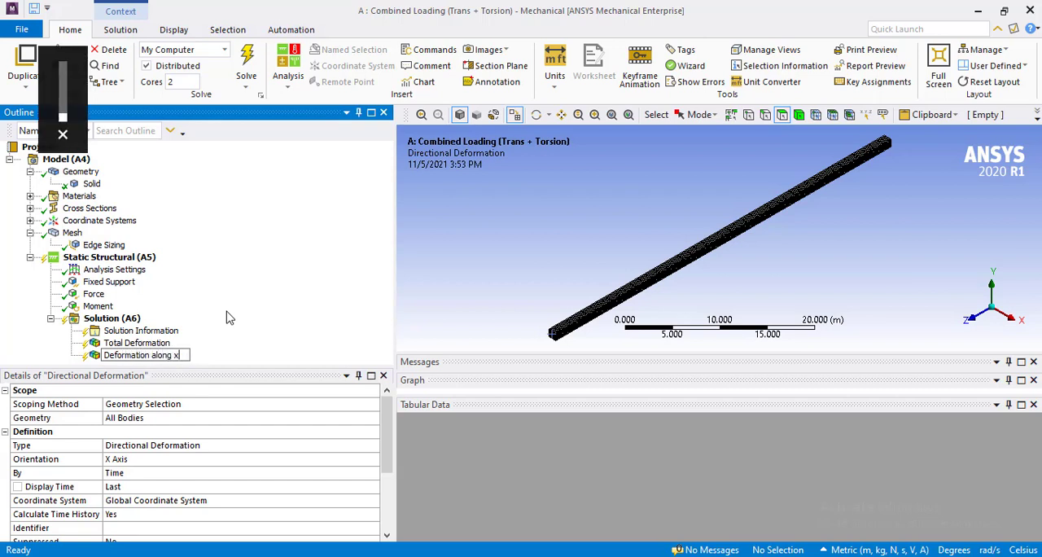
text(-axis)
key(Return)
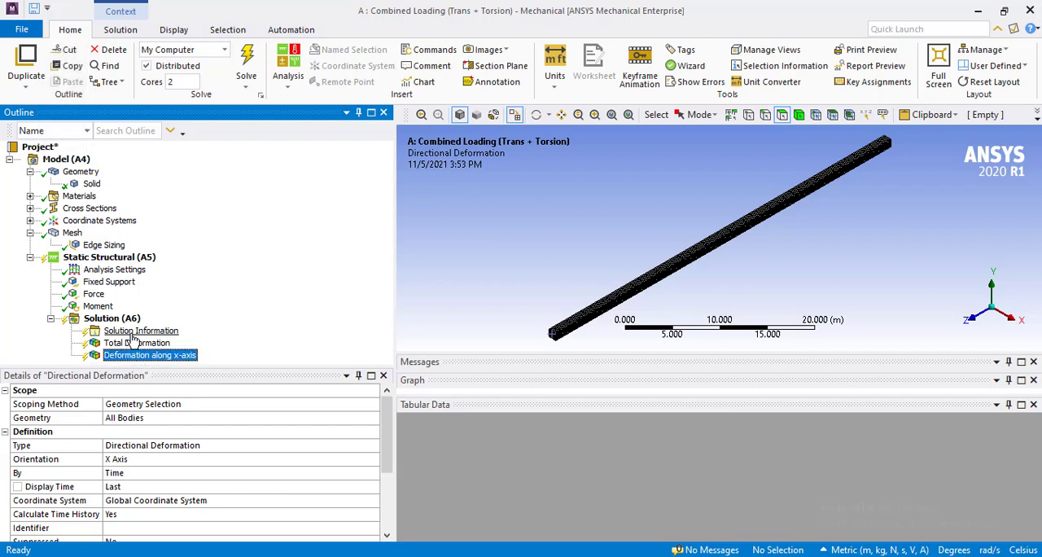
Add a second Directional Deformation result to the solution.
click(122, 319)
right_click(129, 320)
mouse_move(199, 329)
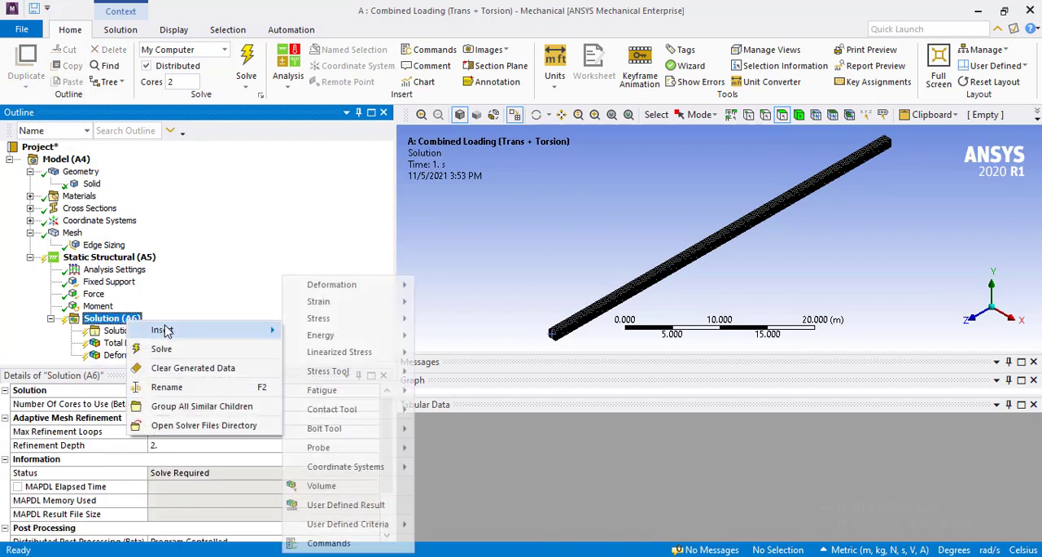
mouse_move(350, 284)
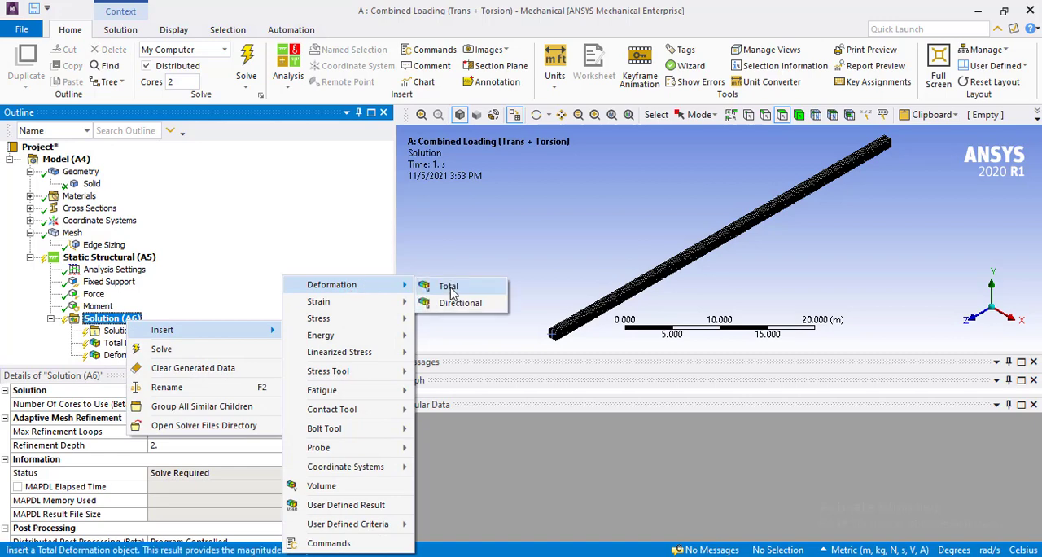
click(460, 303)
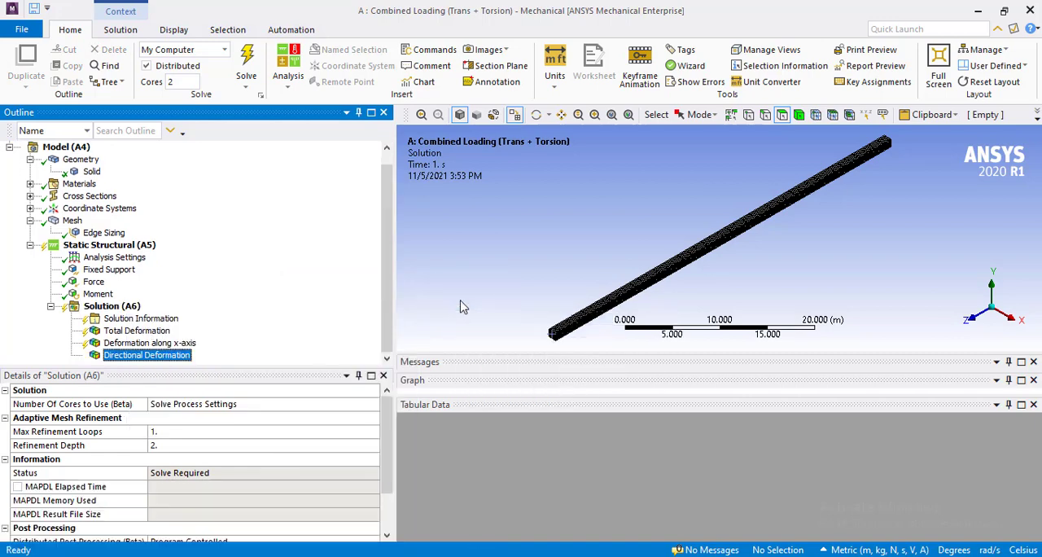
Rename the second directional deformation result as "Deformation along y-axis" and set its orientation to Y Axis.
right_click(144, 363)
click(204, 306)
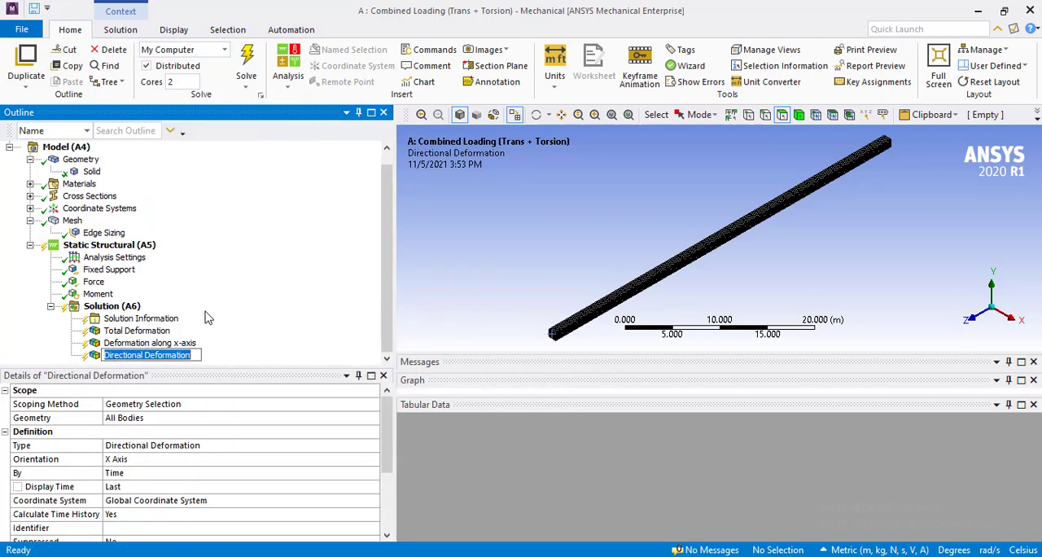
key(BackSpace)
text(Deformation along y-axis)
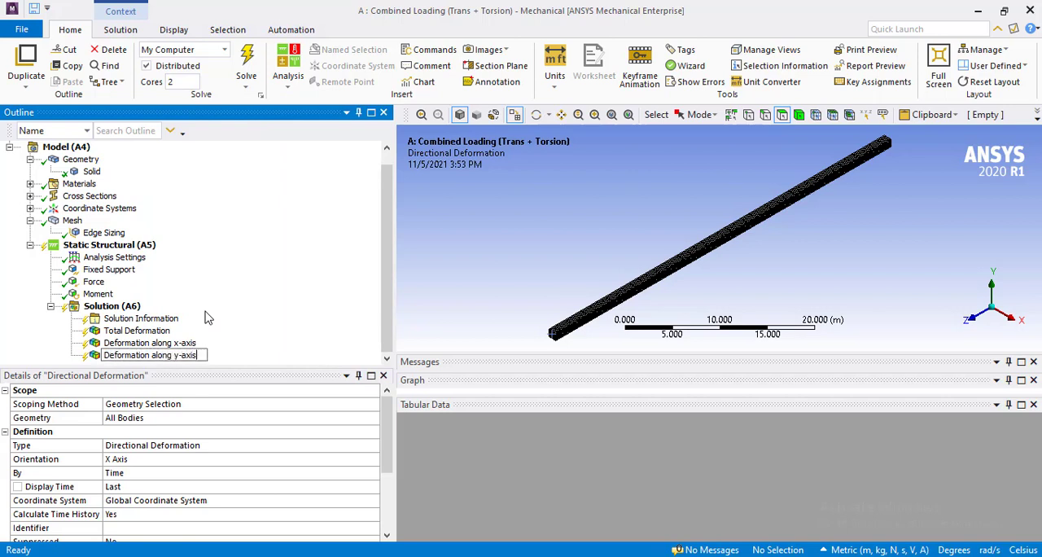
key(Return)
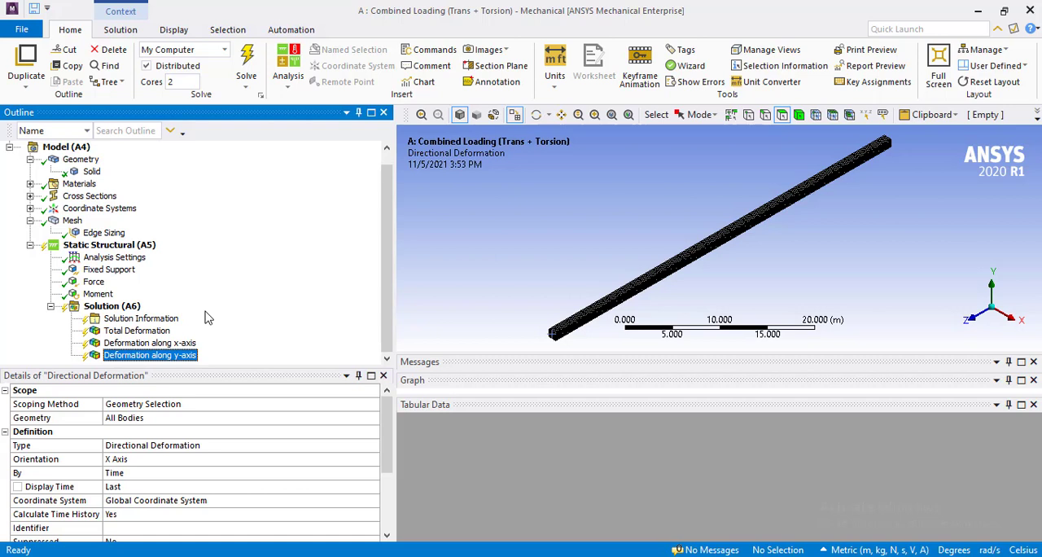
click(116, 459)
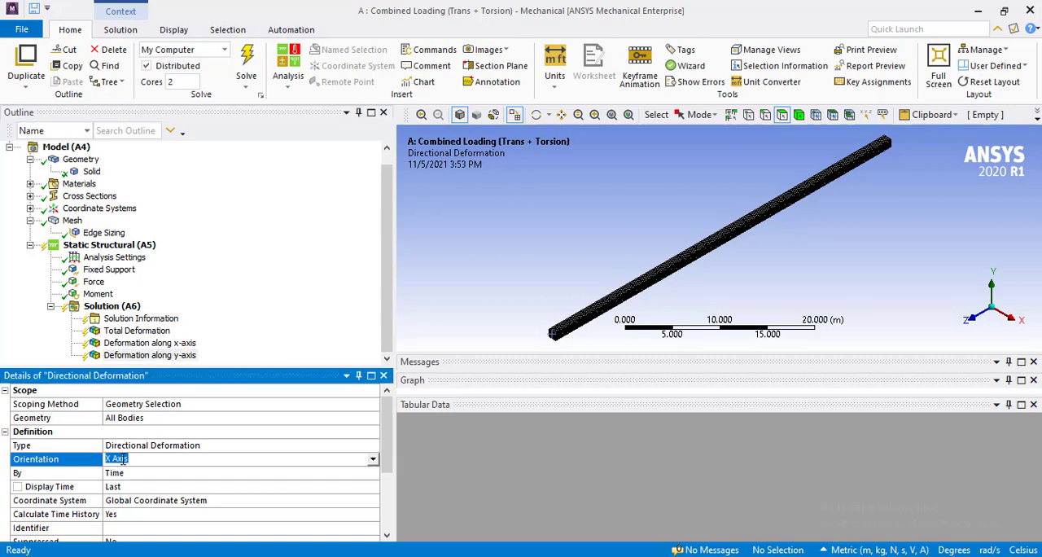
double_click(126, 459)
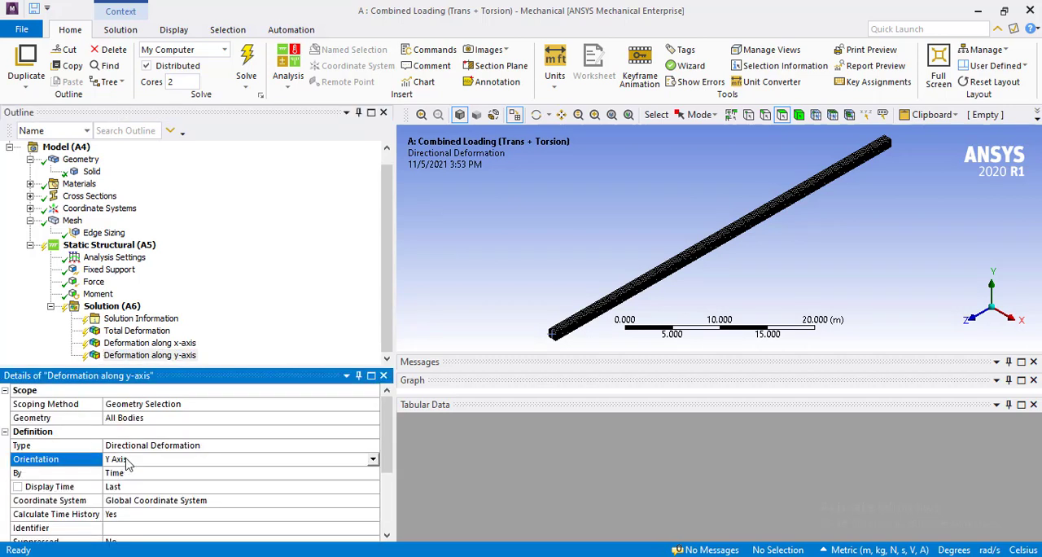
Add a third Directional Deformation result to the solution.
click(120, 308)
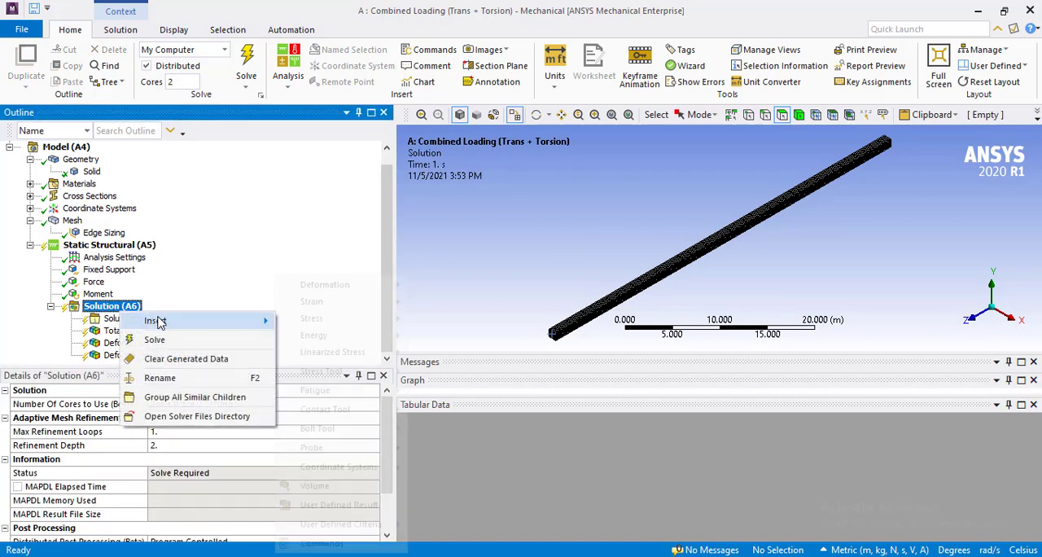
mouse_move(158, 319)
mouse_move(358, 291)
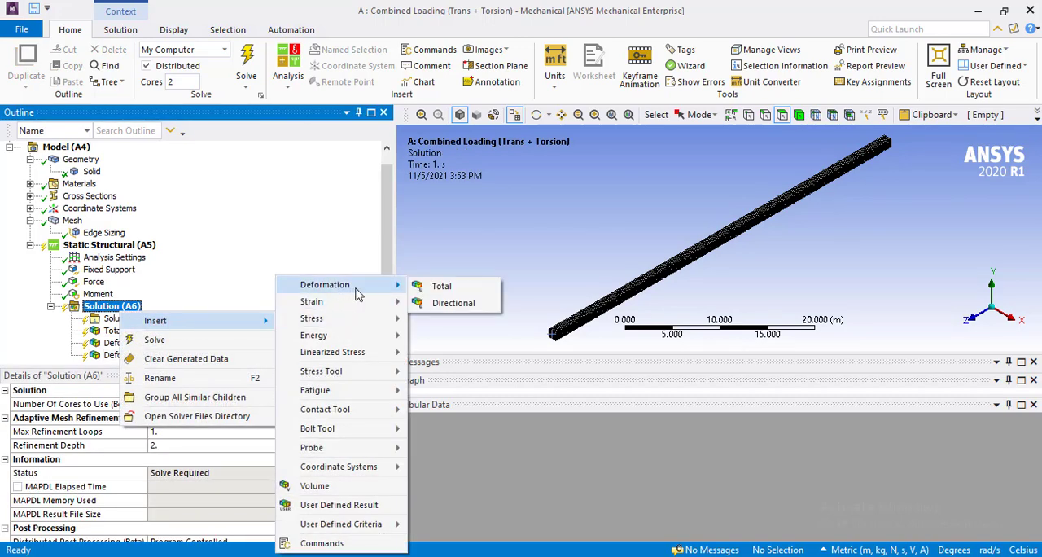
click(444, 303)
click(151, 354)
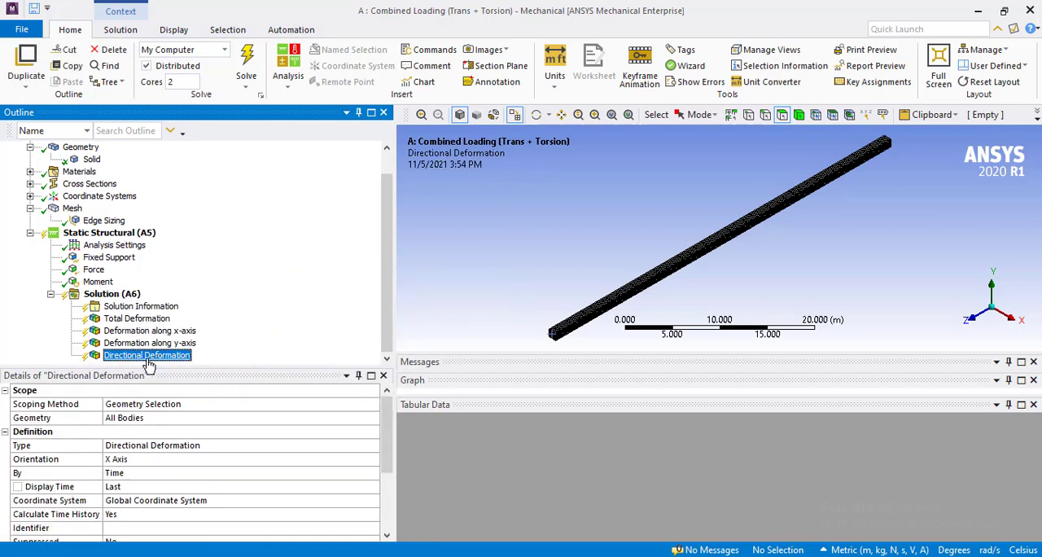
Rename the third directional deformation result as "Deformation along z-axis" and set its orientation to Z Axis.
right_click(148, 365)
click(223, 312)
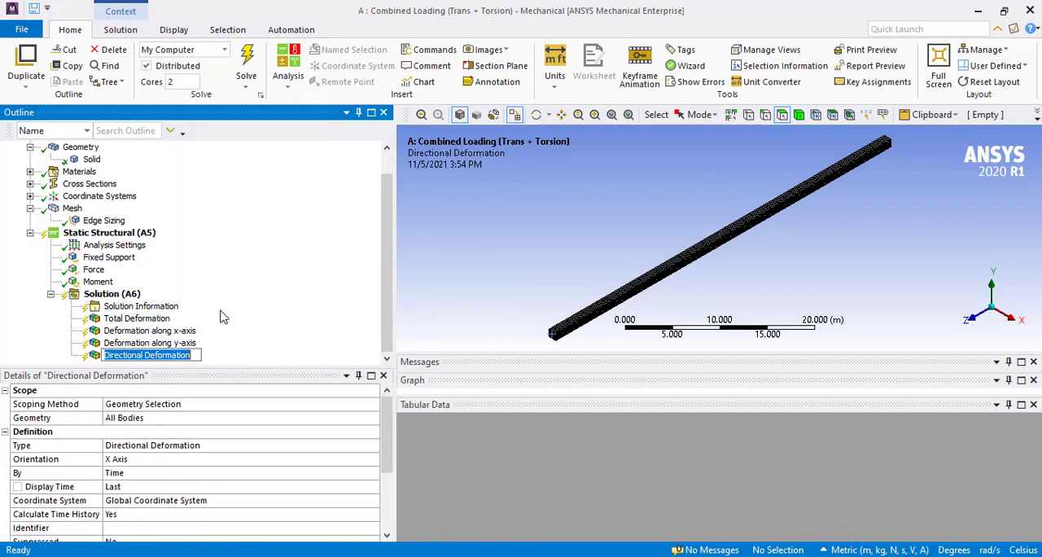
text(Defe)
key(BackSpace)
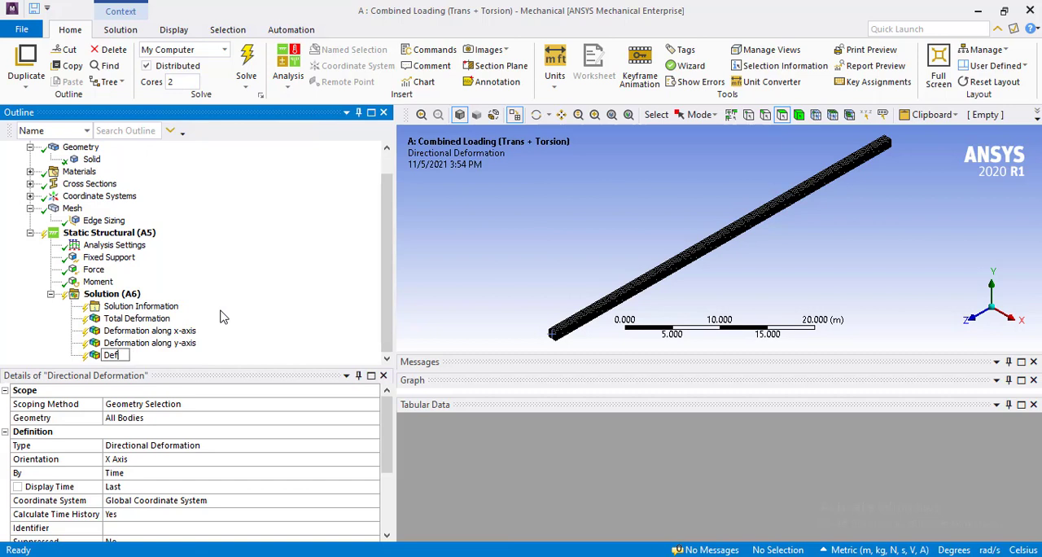
text(r)
key(BackSpace)
text(ormatio)
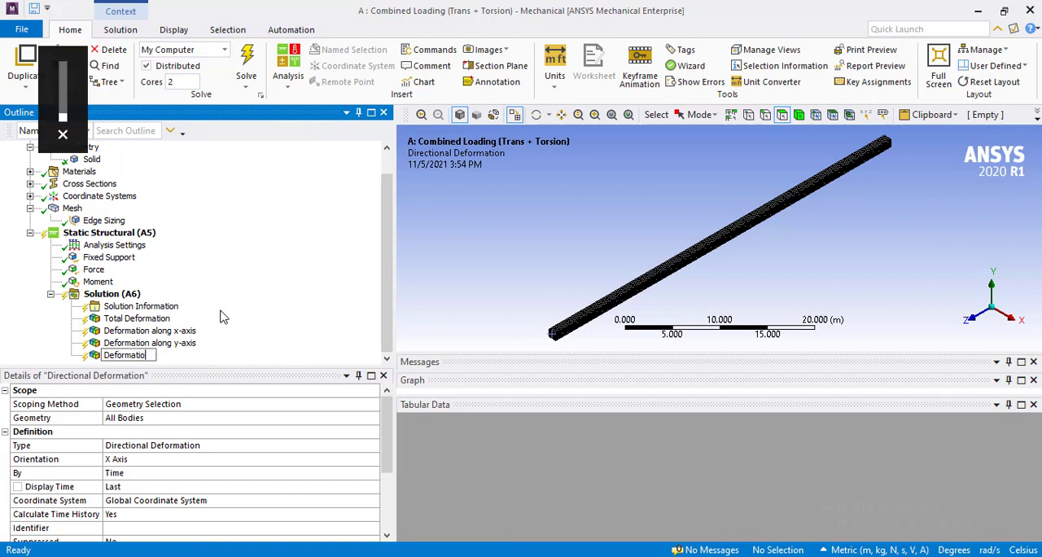
text(n along)
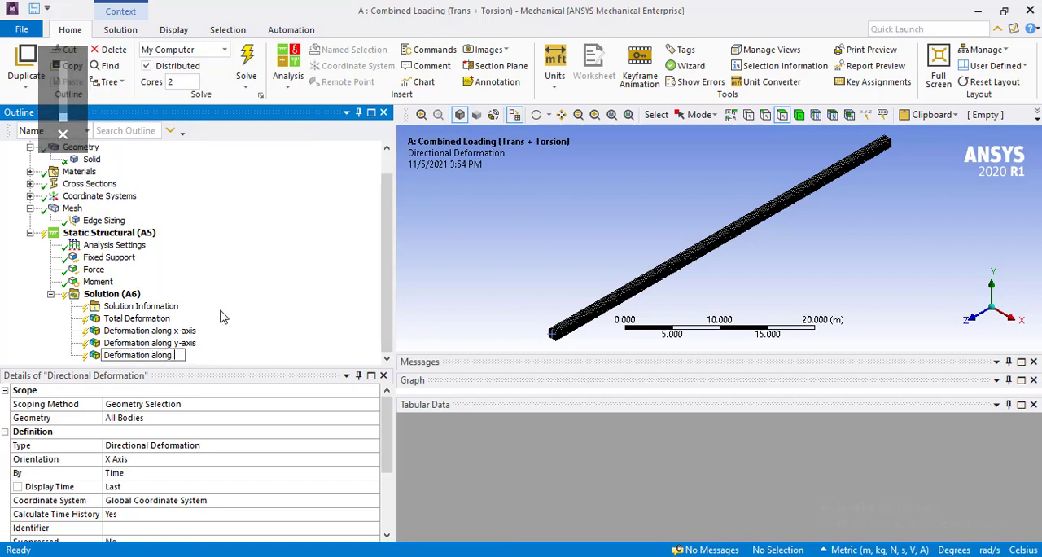
text( z-axis)
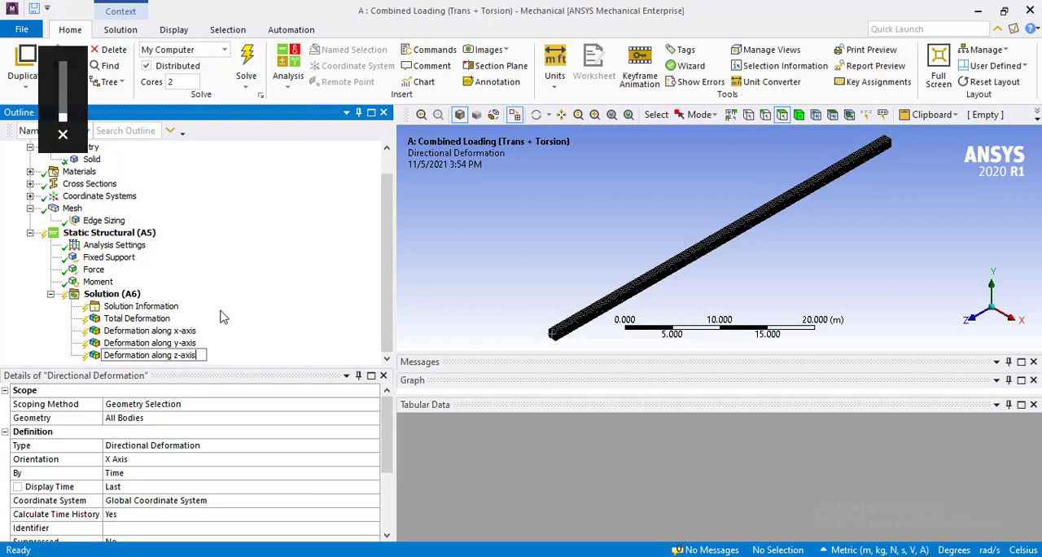
key(Return)
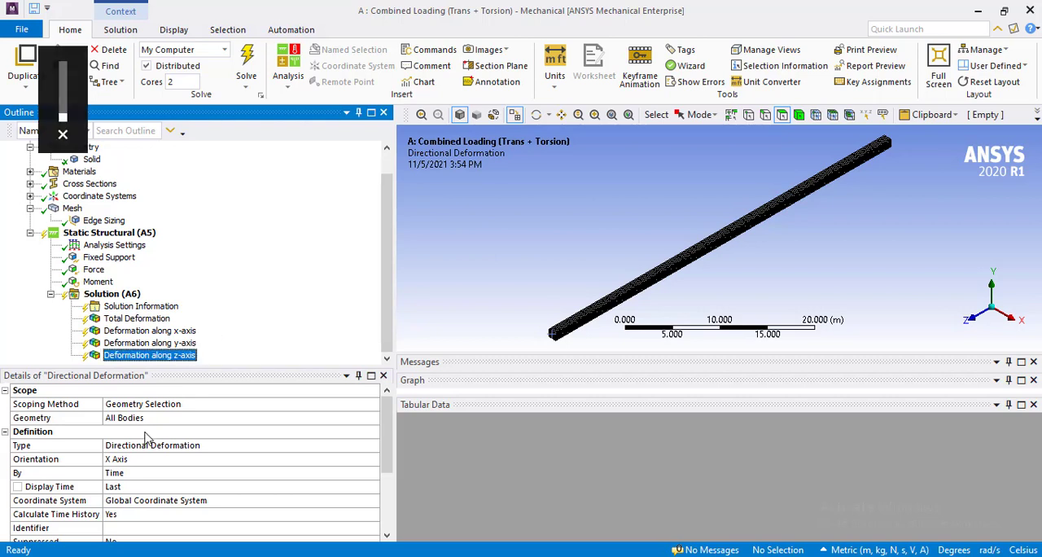
double_click(114, 462)
double_click(114, 463)
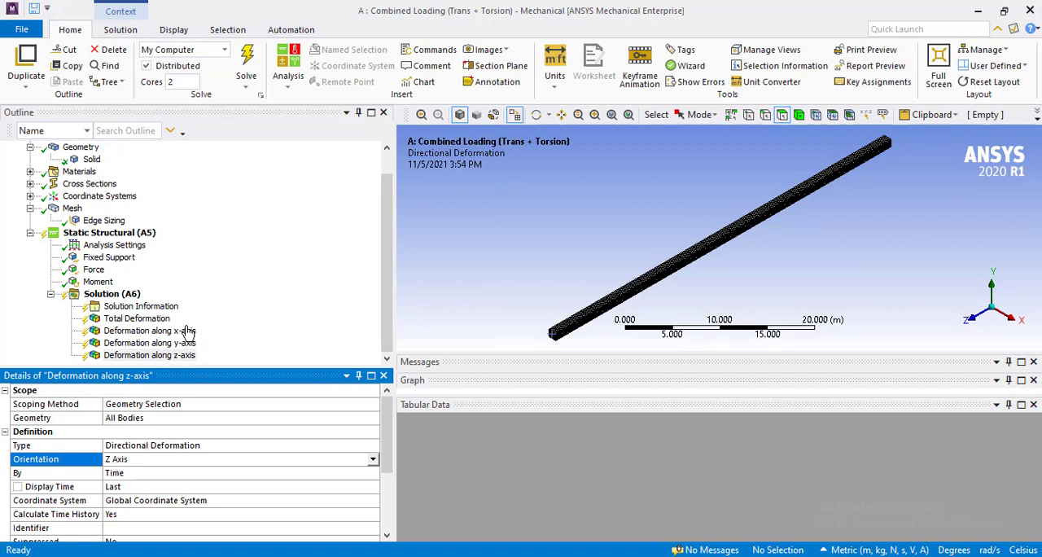
Add a Force Reaction probe to the solution and set its boundary condition to Fixed Support.
right_click(119, 298)
mouse_move(155, 301)
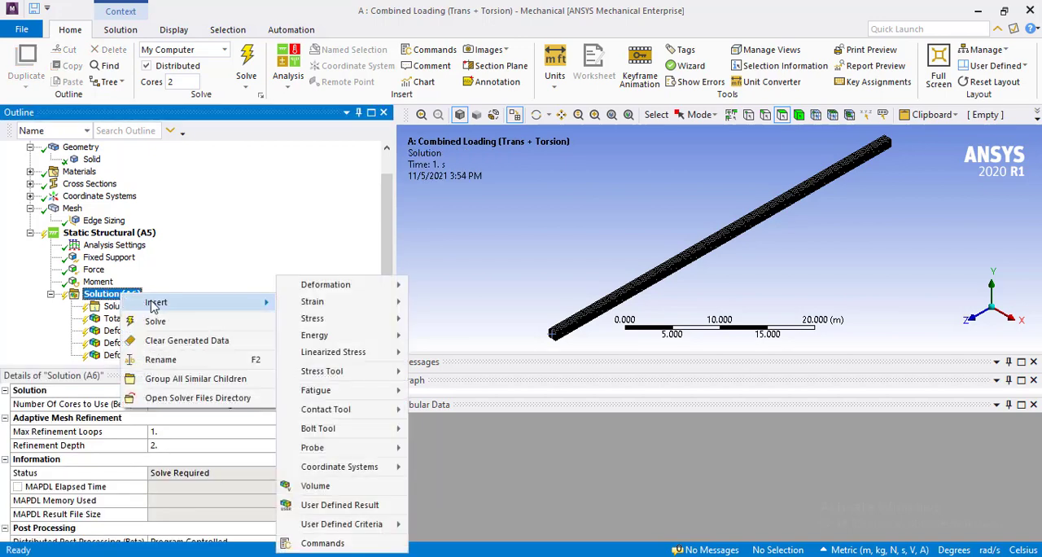
mouse_move(371, 447)
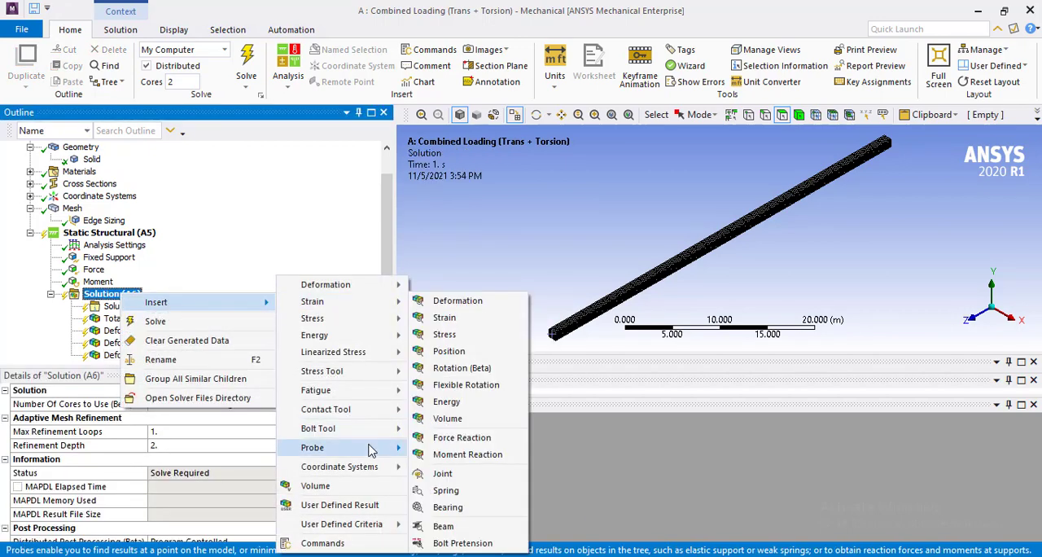
click(461, 437)
click(289, 431)
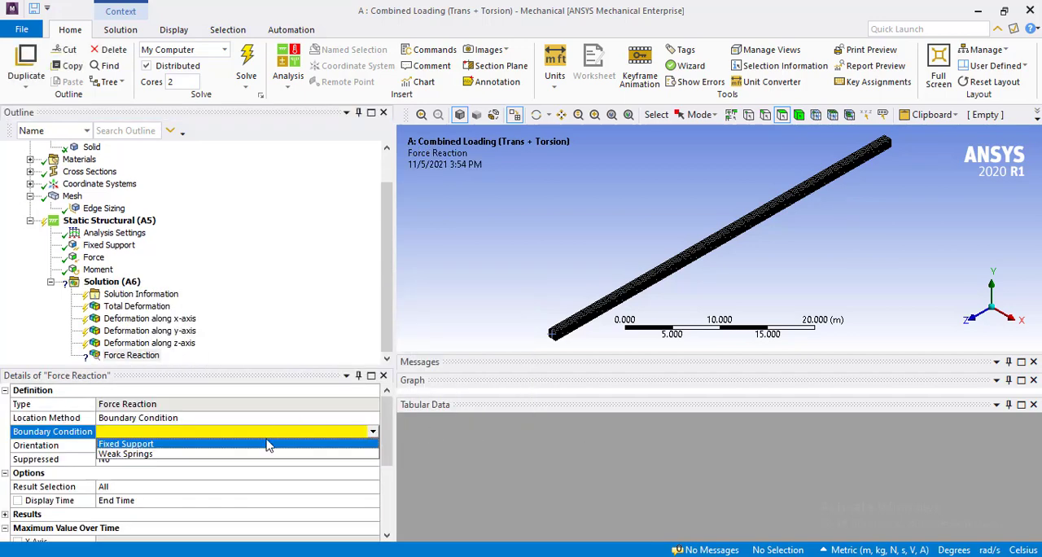
click(269, 445)
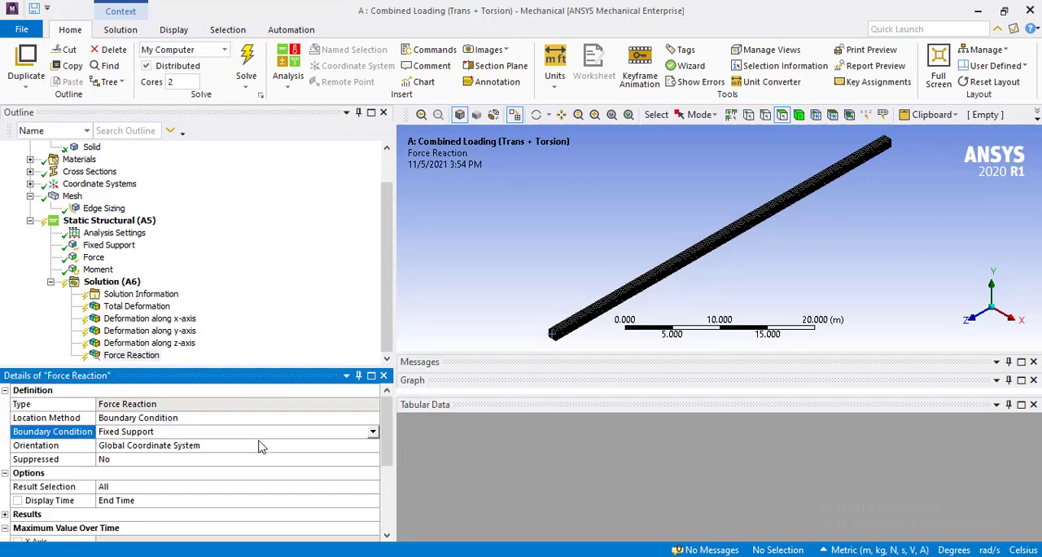
Add a Moment Reaction probe to the solution and set its boundary condition to Fixed Support.
click(116, 280)
right_click(115, 281)
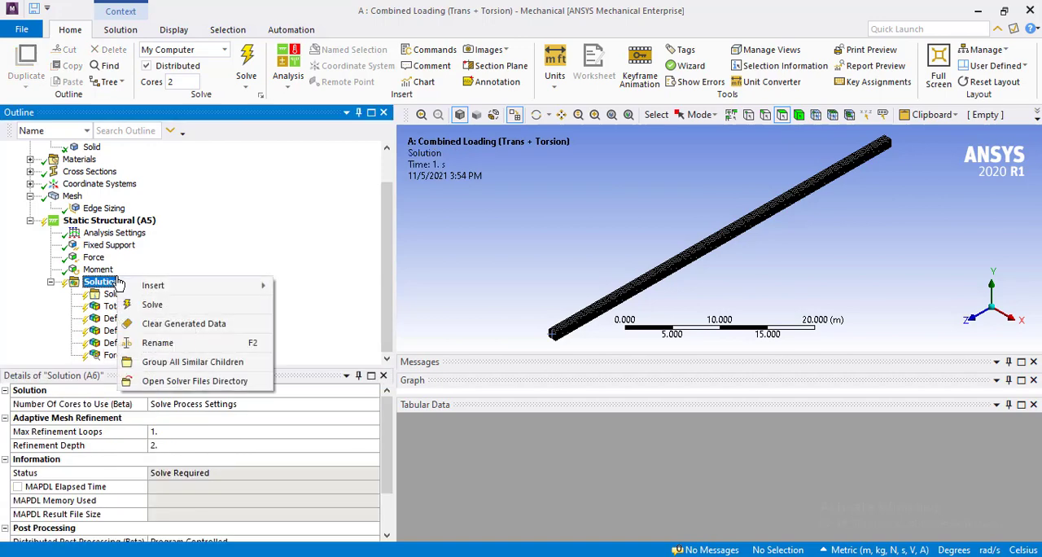
mouse_move(202, 292)
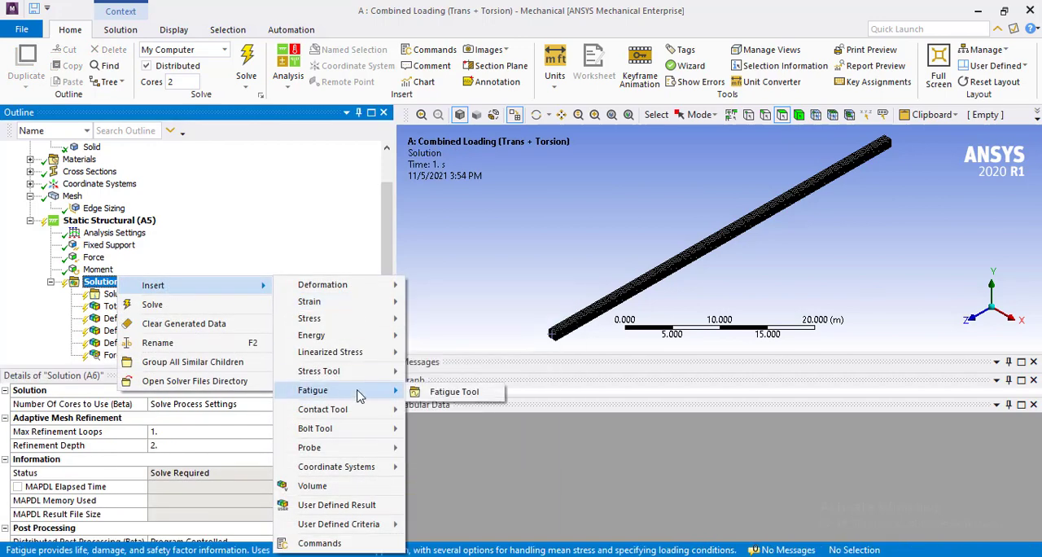
mouse_move(367, 452)
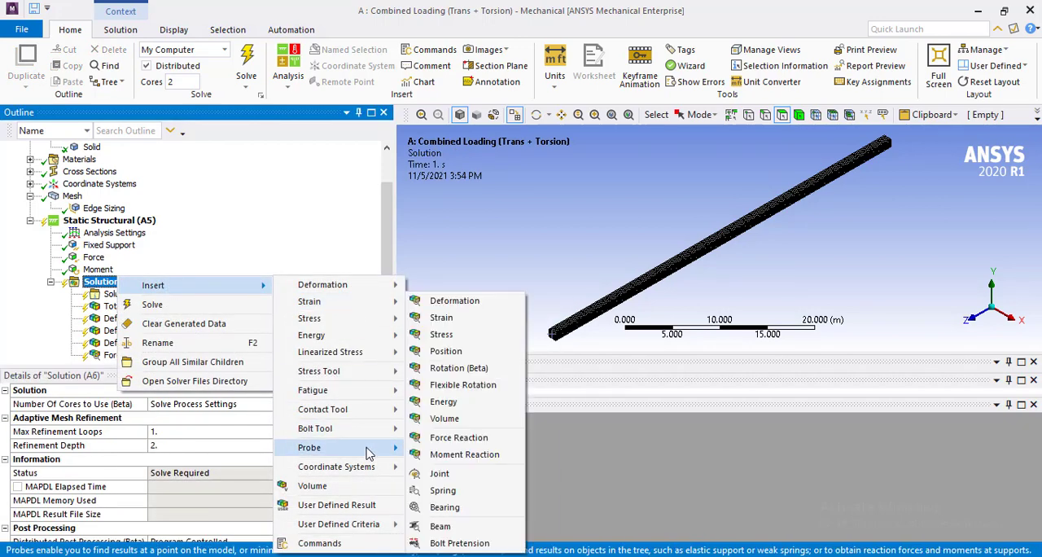
click(468, 454)
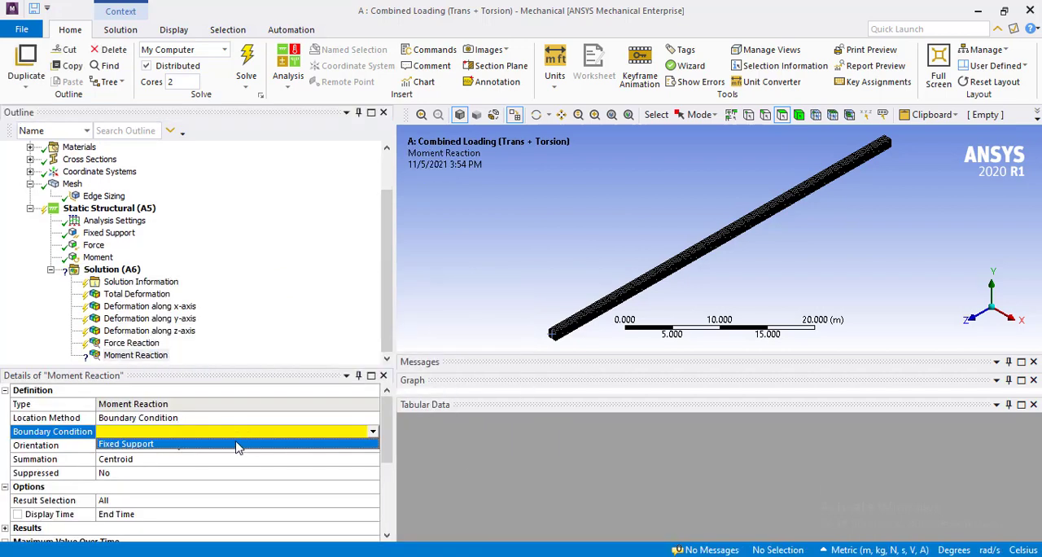
click(235, 446)
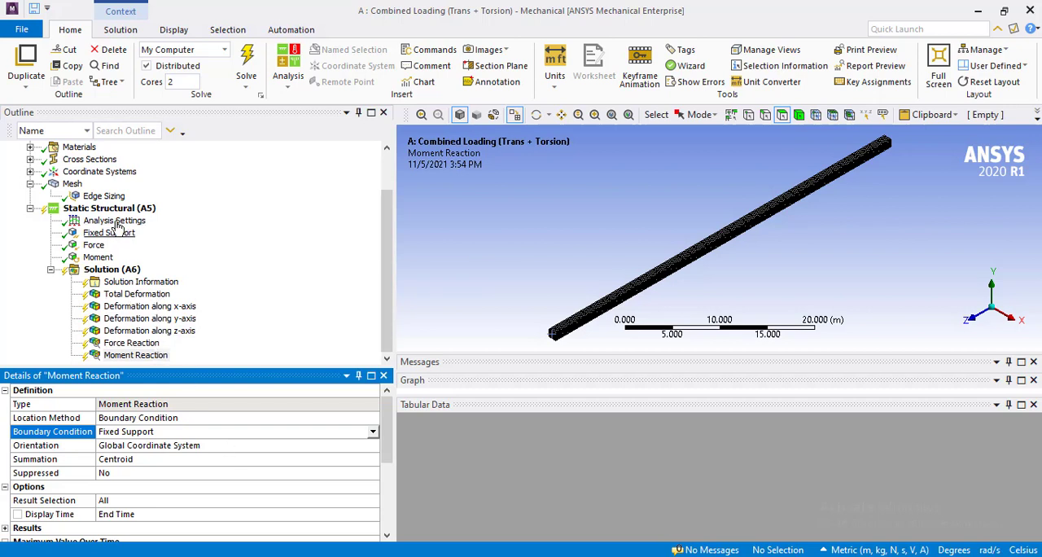
key(XF86AudioLowerVolume)
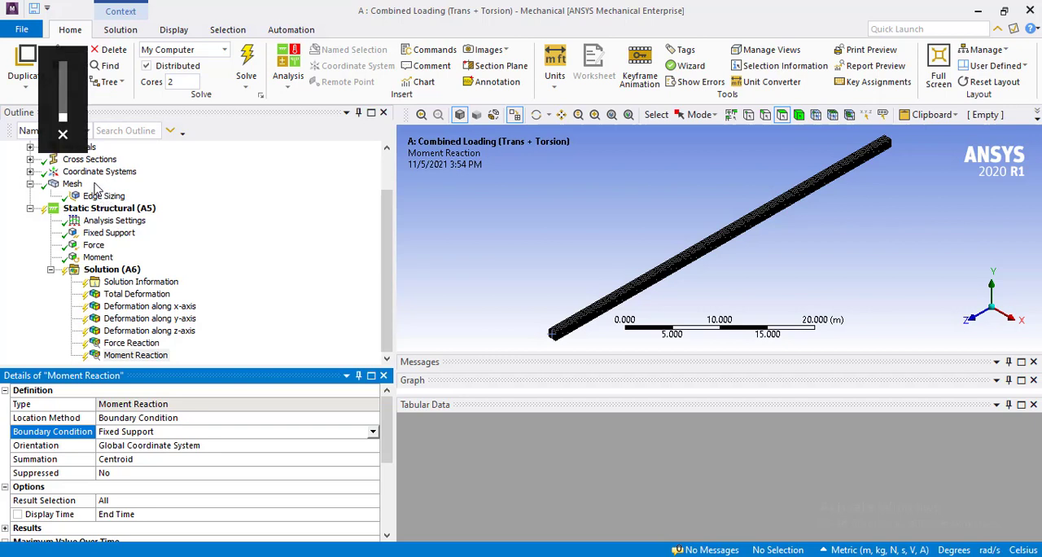
click(64, 69)
scroll(64, 70, down, 12)
scroll(63, 69, down, 1)
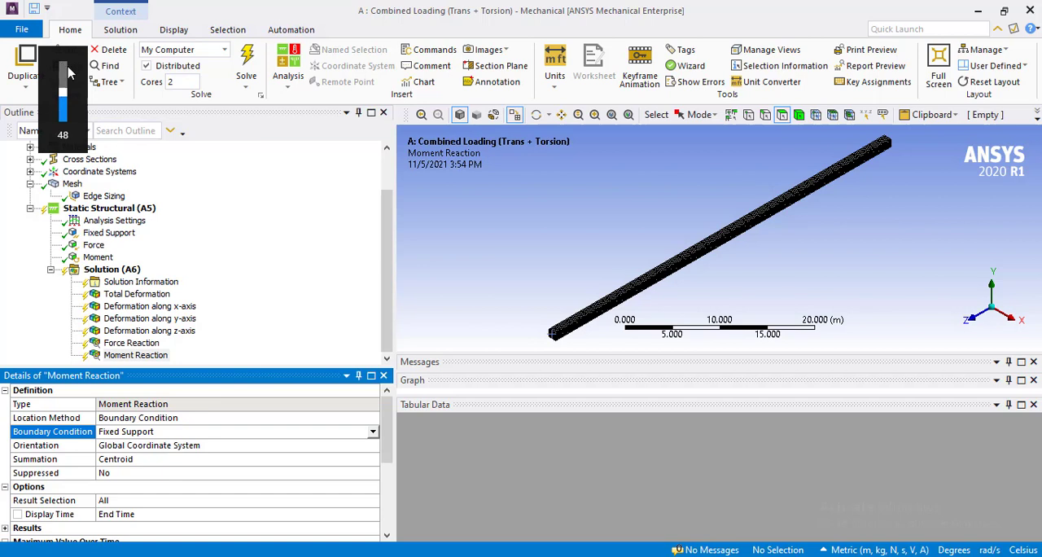
Solve the static structural analysis with all inserted deformation and reaction results.
click(248, 57)
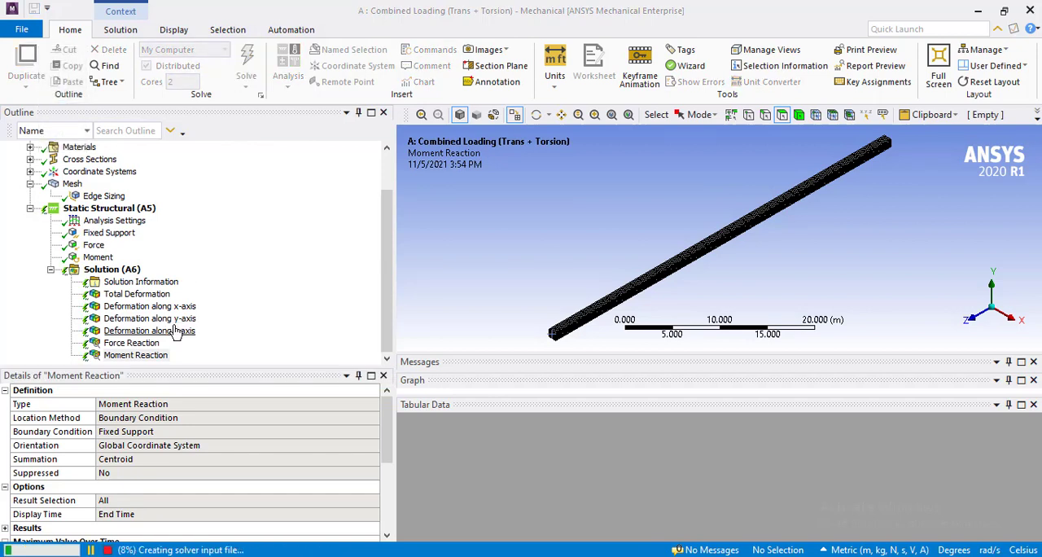
key(XF86AudioLowerVolume)
key(XF86AudioLowerVolume)
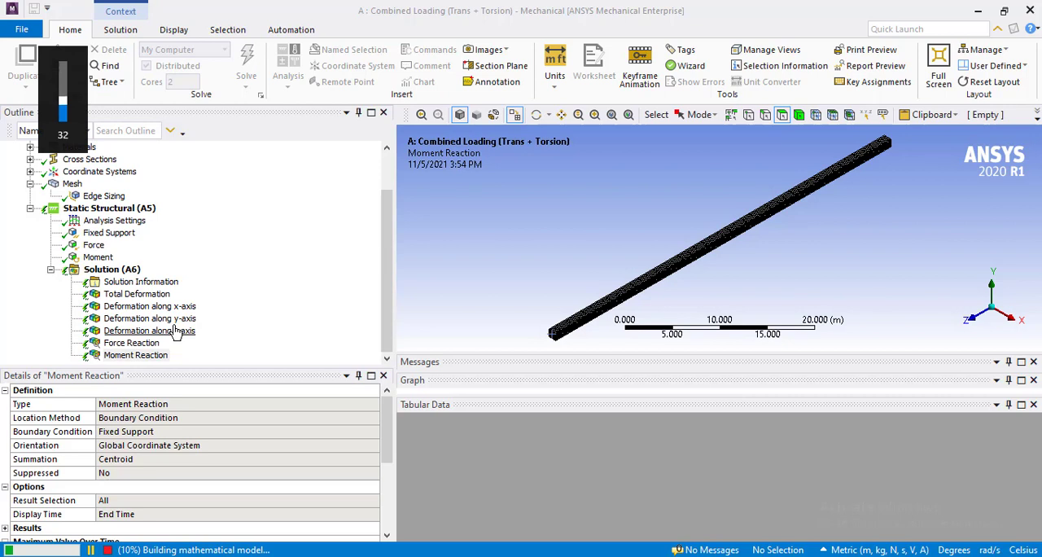
key(XF86AudioLowerVolume)
key(XF86AudioLowerVolume)
key(XF86AudioLowerVolume)
key(XF86AudioLowerVolume)
key(XF86AudioLowerVolume)
key(XF86AudioLowerVolume)
key(XF86AudioLowerVolume)
key(XF86AudioLowerVolume)
key(XF86AudioLowerVolume)
key(XF86AudioLowerVolume)
key(XF86AudioLowerVolume)
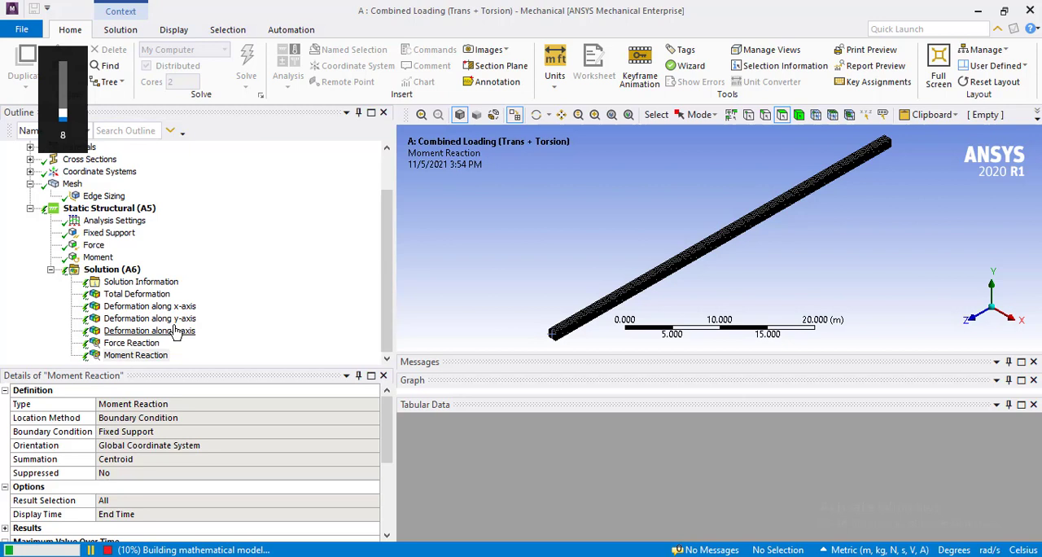
key(XF86AudioLowerVolume)
key(XF86AudioLowerVolume)
key(XF86AudioLowerVolume)
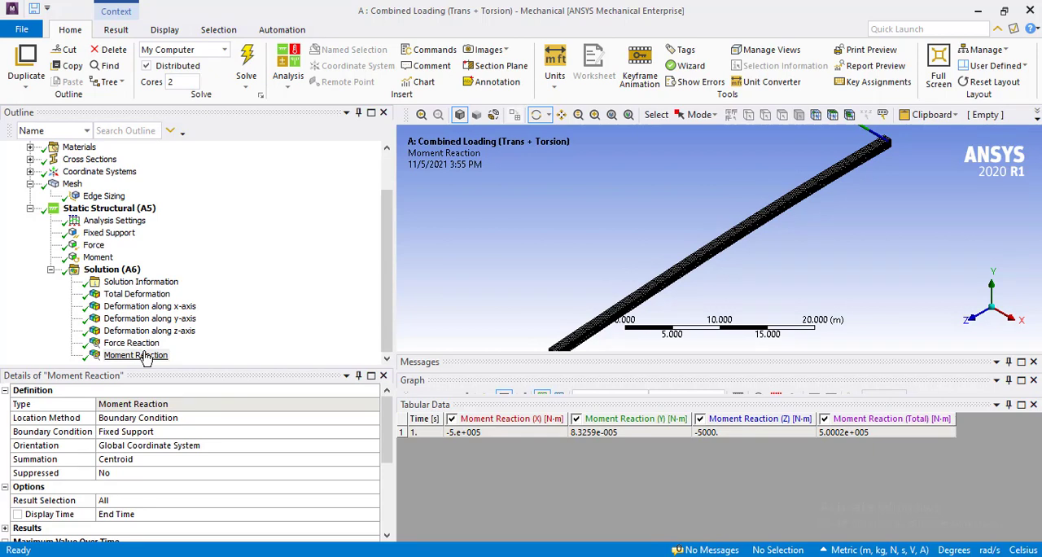
Examine the total deformation and the directional deformations along the x-, y- and z-axes one after another.
click(137, 300)
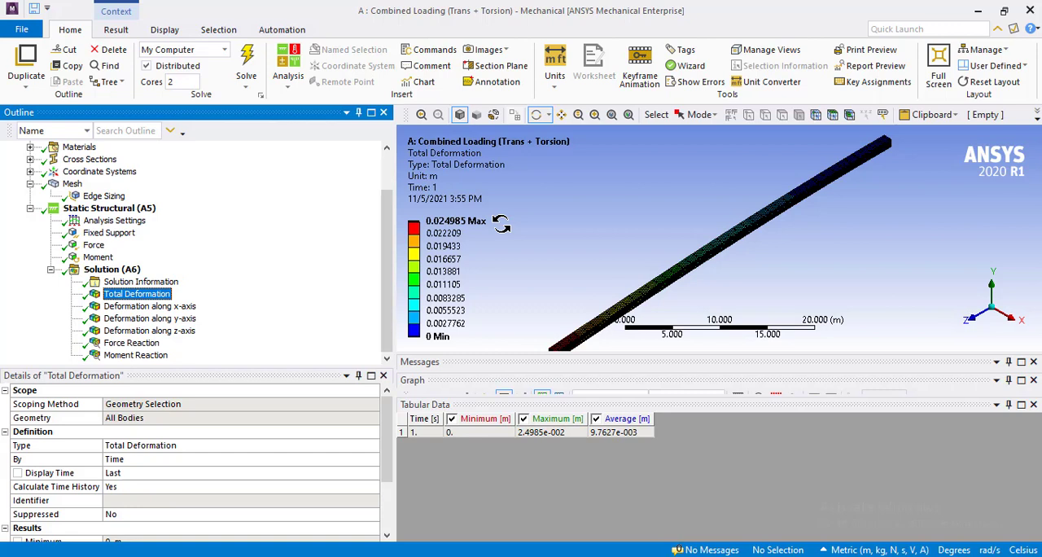
click(148, 307)
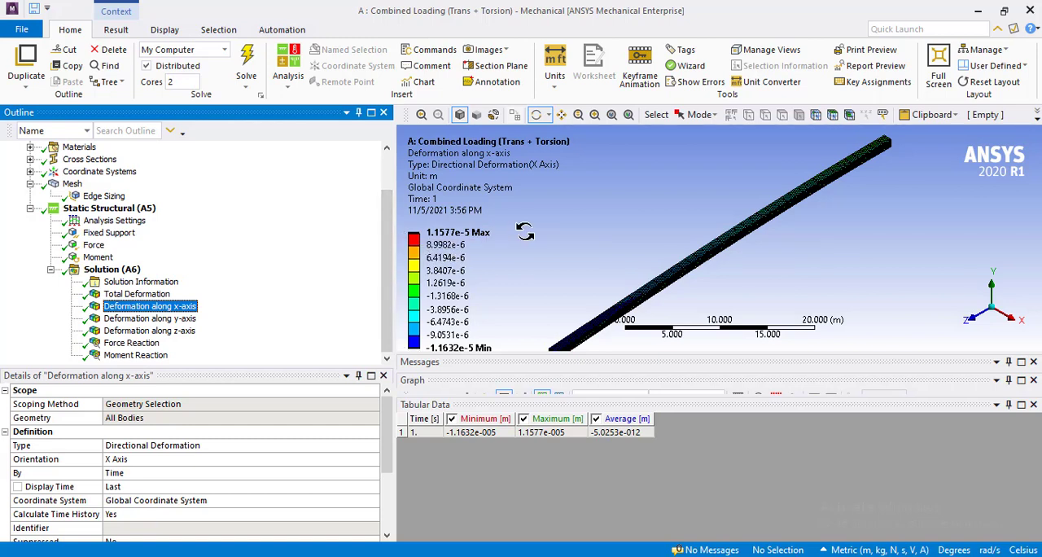
click(182, 320)
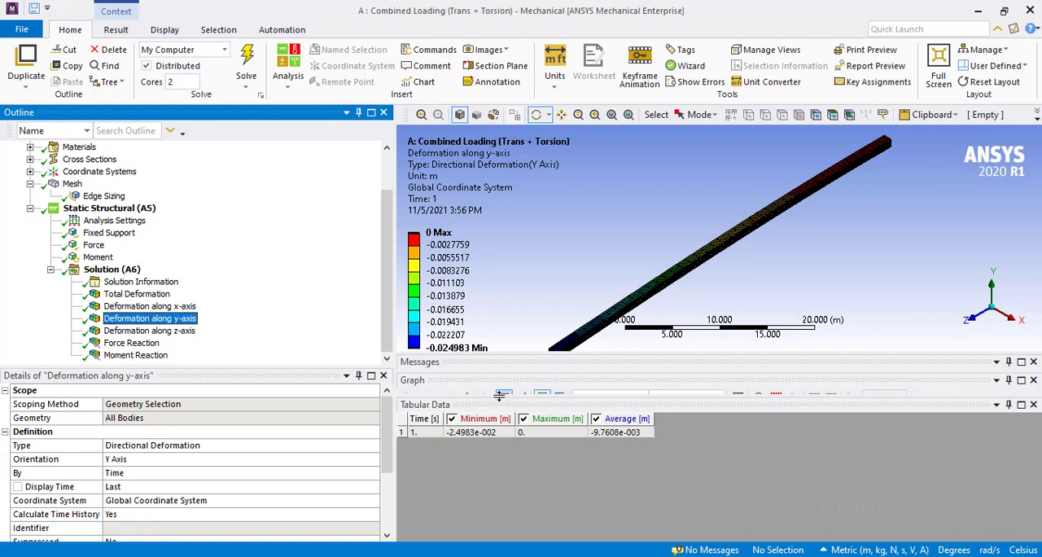
drag(500, 397, 499, 418)
drag(500, 369, 503, 402)
drag(506, 354, 503, 369)
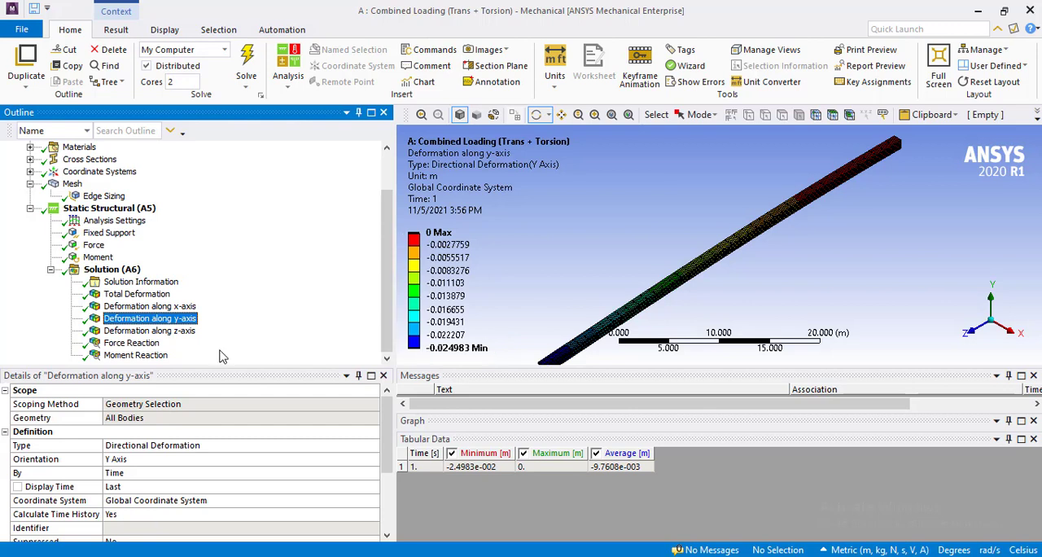
click(192, 334)
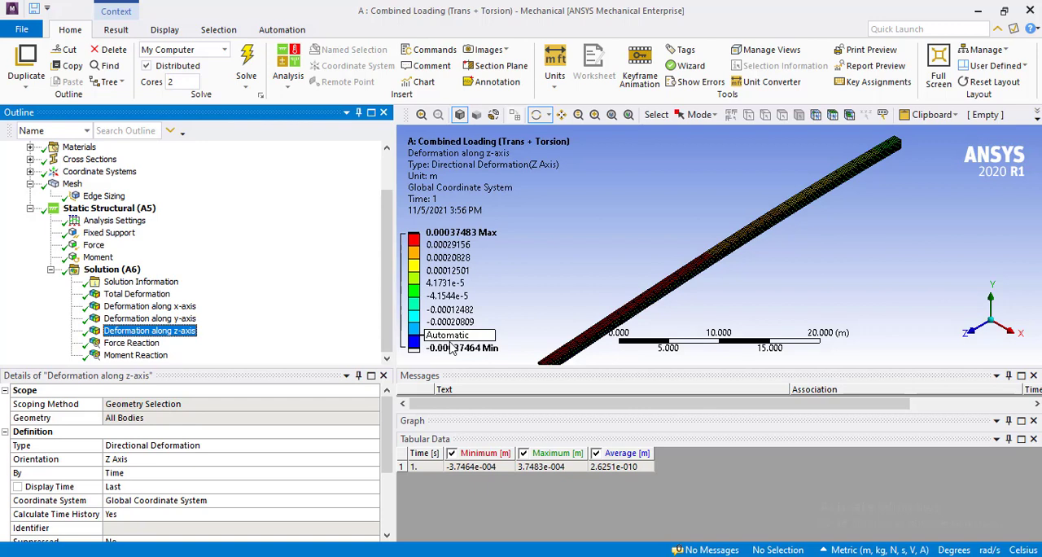
Examine the Force Reaction values and the reaction vector at the beam's fixed end.
click(134, 346)
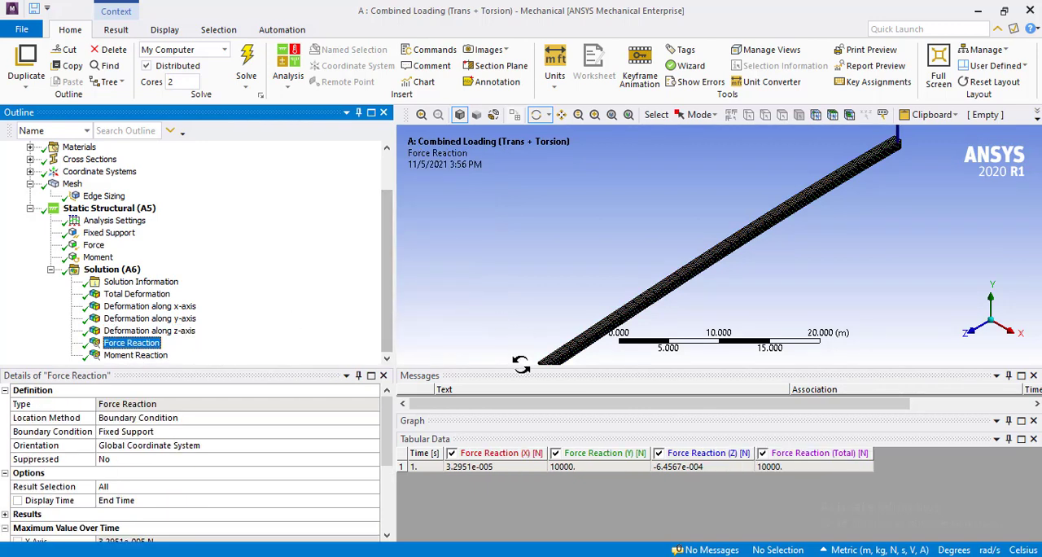
click(611, 115)
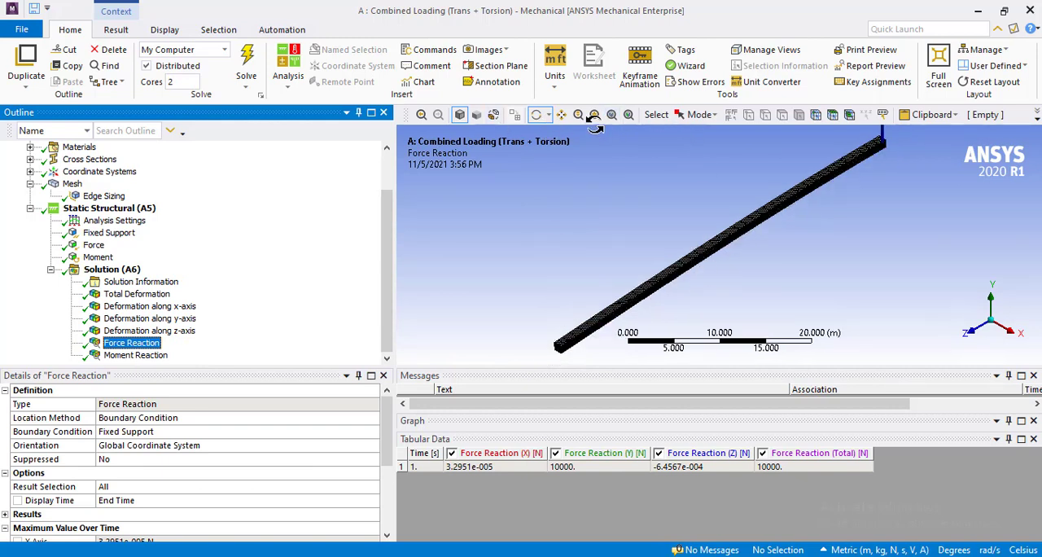
click(561, 115)
drag(725, 232, 643, 290)
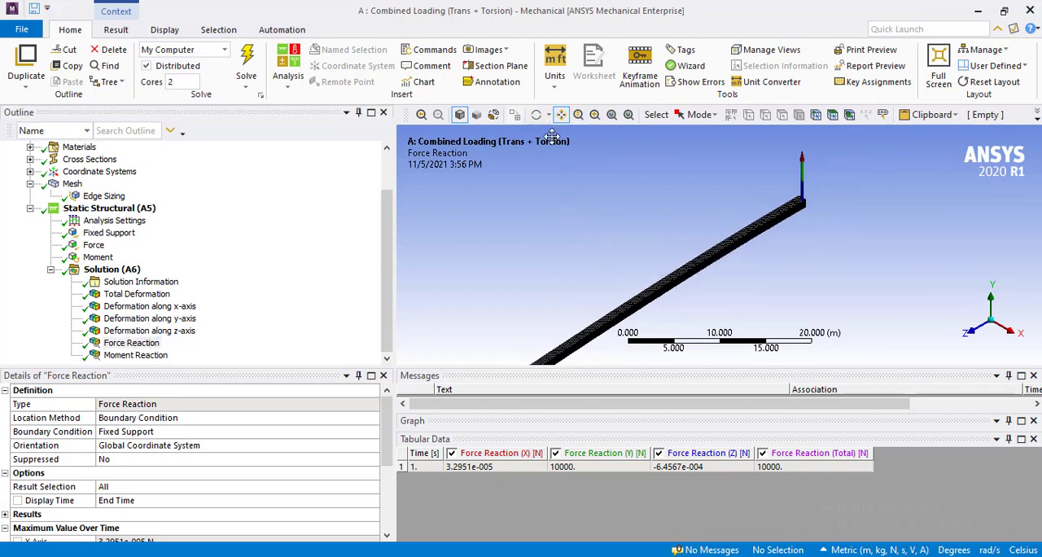
Examine the Moment Reaction values and the moment vector at the beam's fixed end.
click(135, 355)
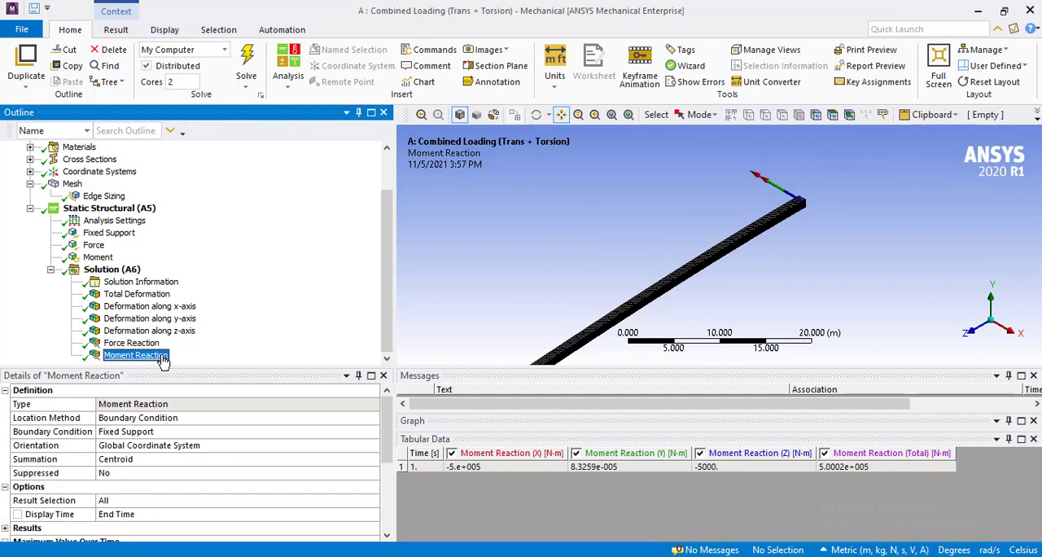
drag(512, 276, 583, 212)
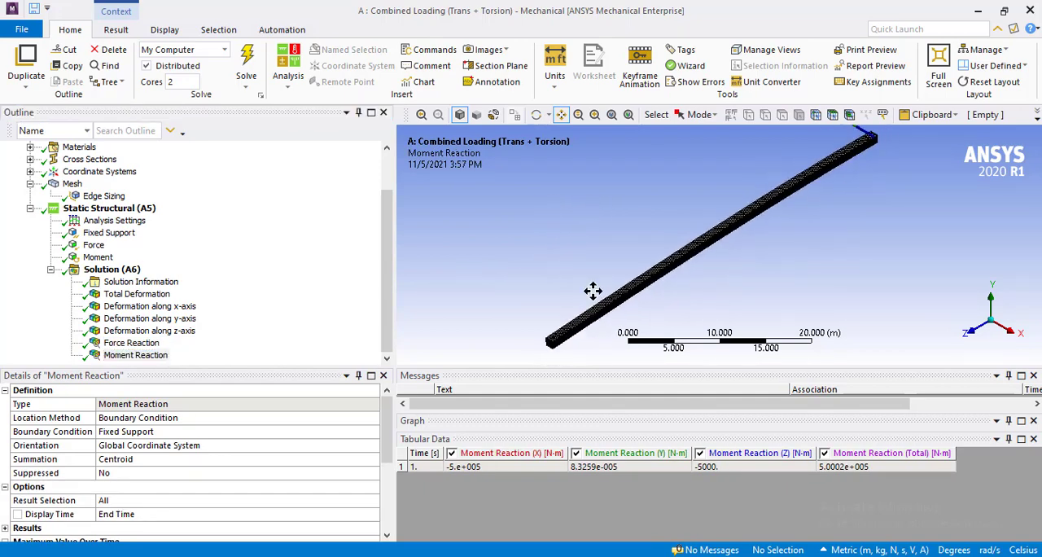
drag(658, 212, 560, 261)
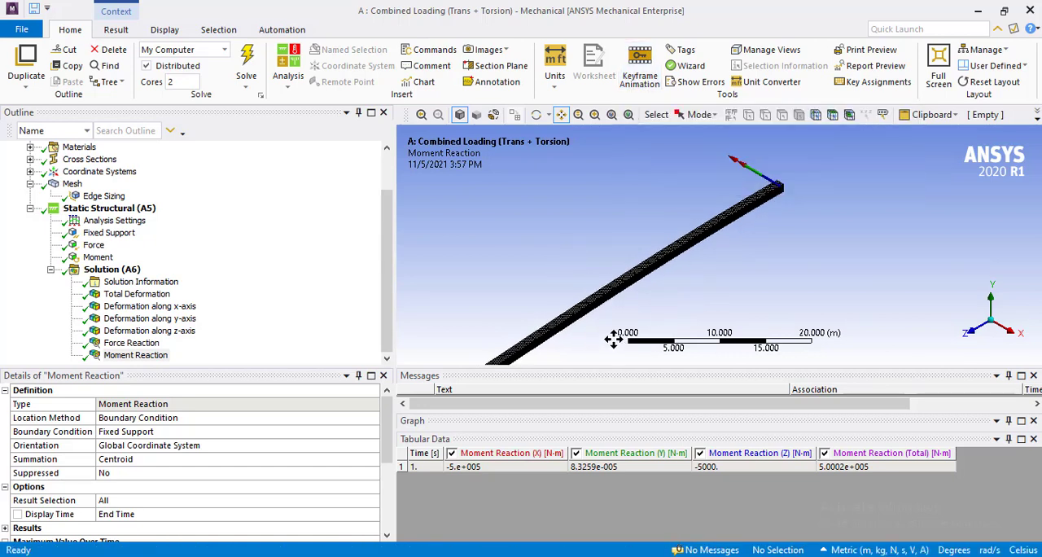
drag(691, 298, 713, 262)
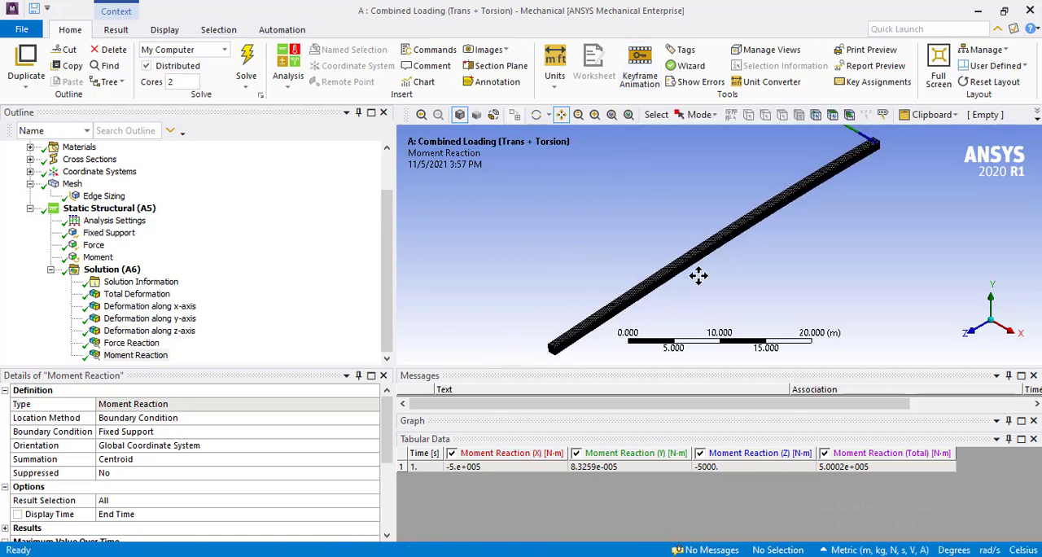
Enlarge the graph area to reach the animation controls and play the animation of the Total Deformation result.
drag(531, 428, 525, 508)
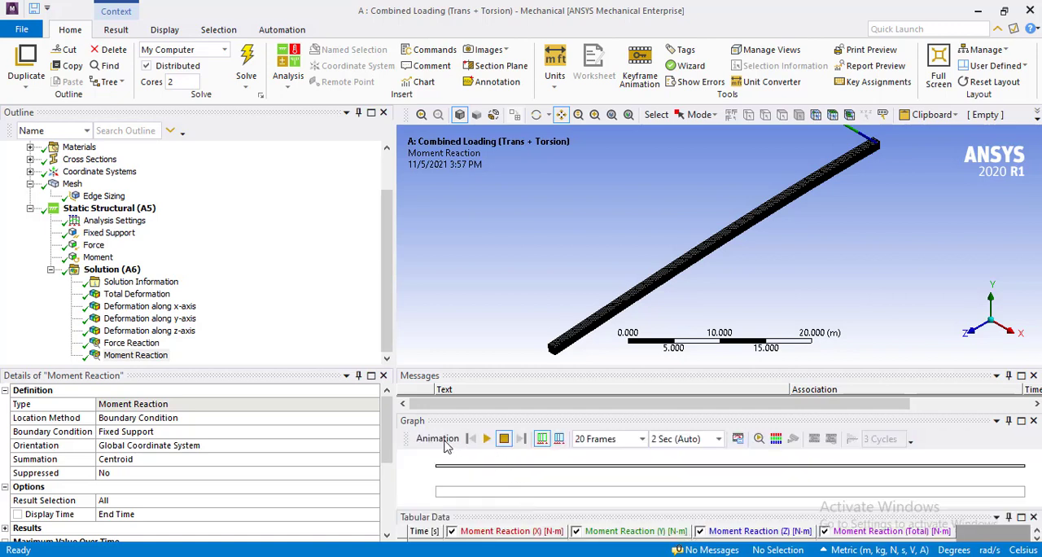
click(488, 444)
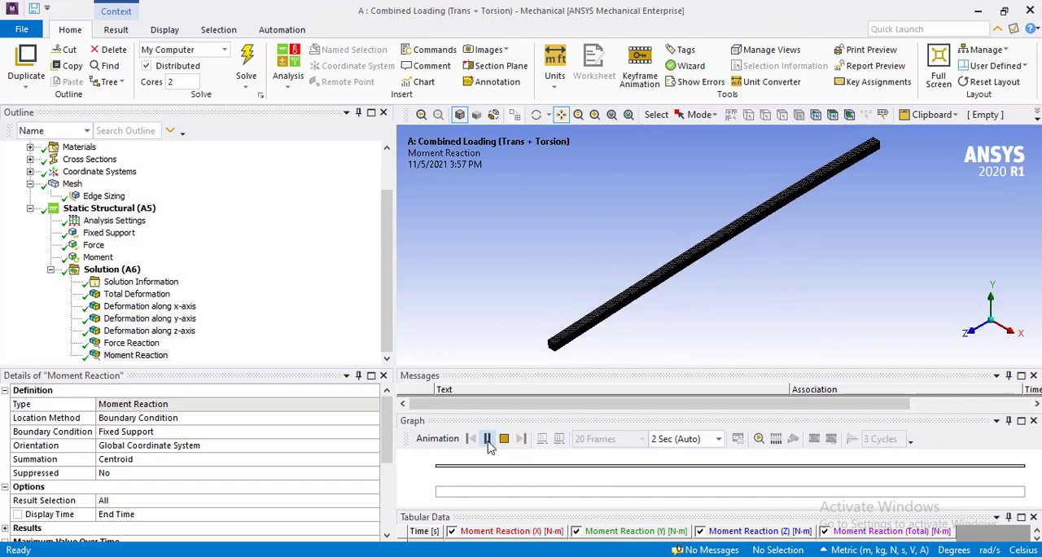
click(135, 294)
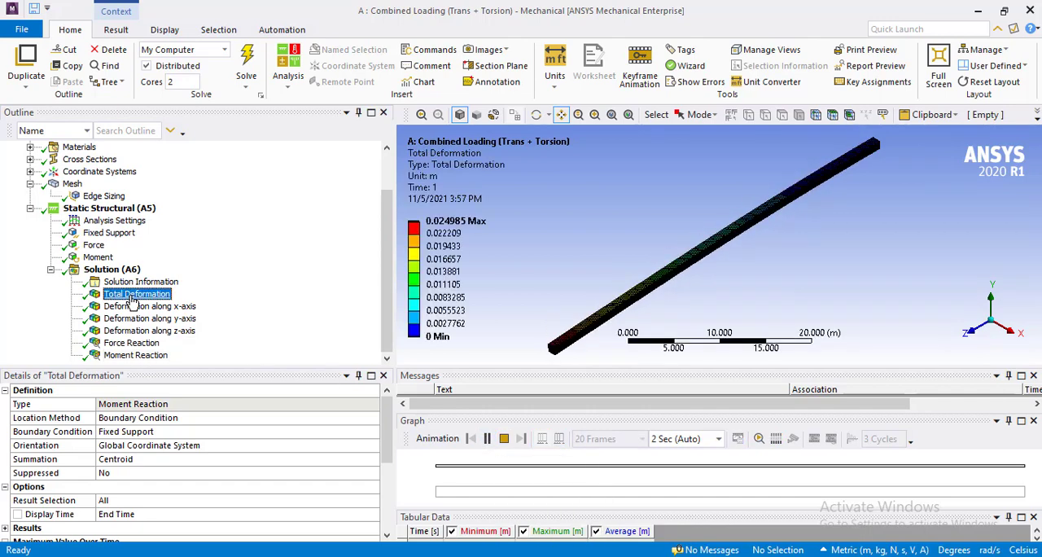
click(486, 445)
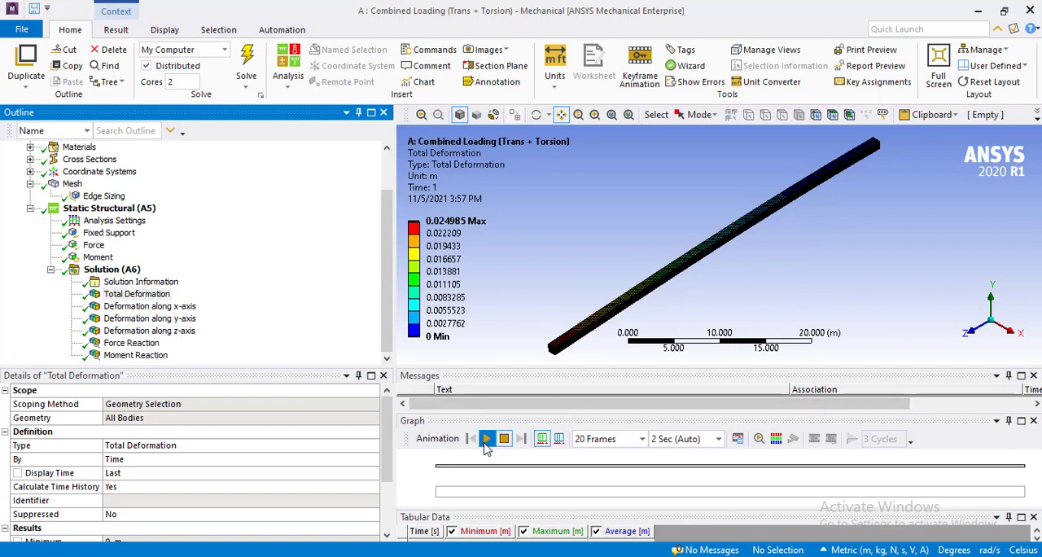
click(486, 444)
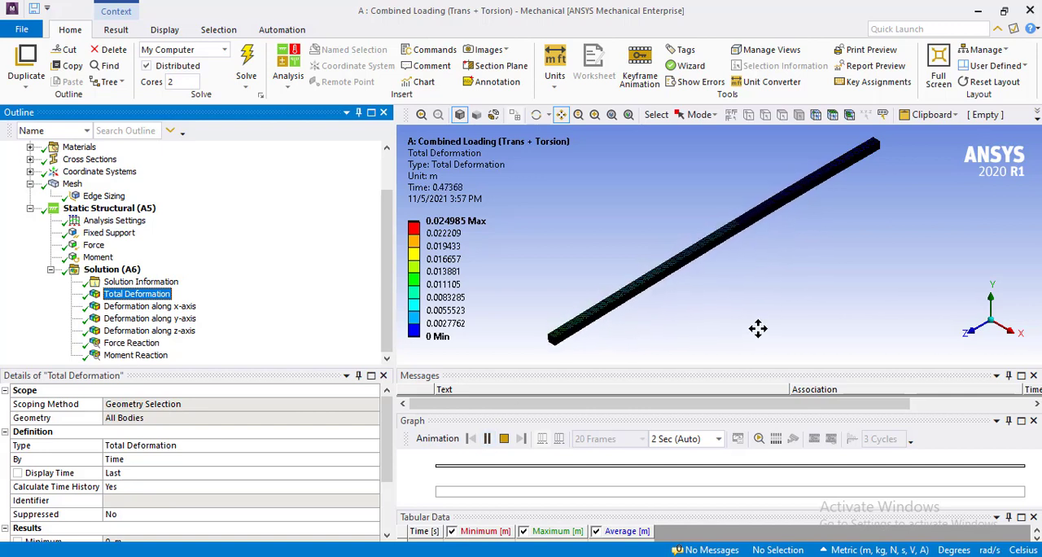
Close Mechanical, return to Workbench and start saving the project under a new name in Pictures > Data Extracted.
click(1030, 12)
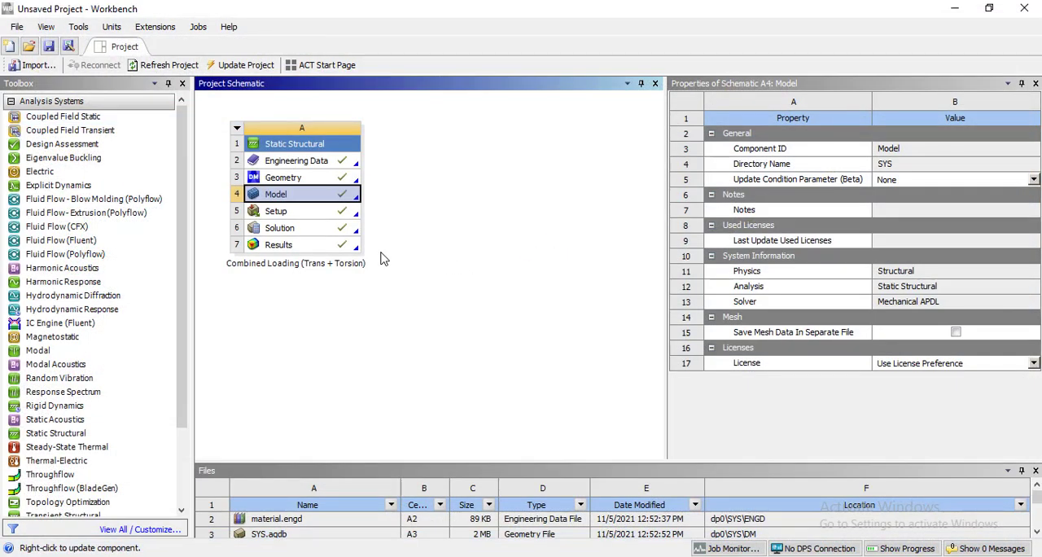
click(16, 28)
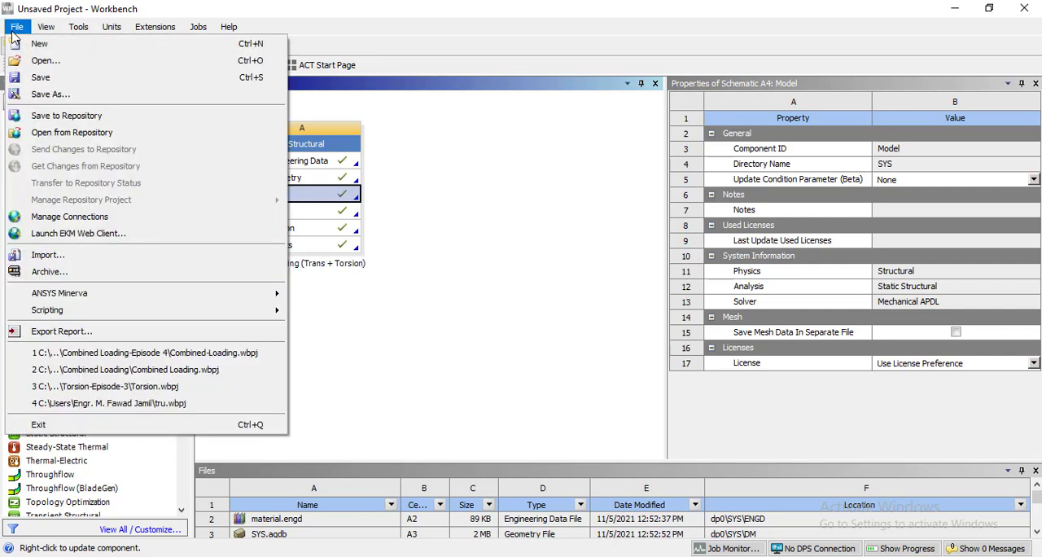
click(67, 94)
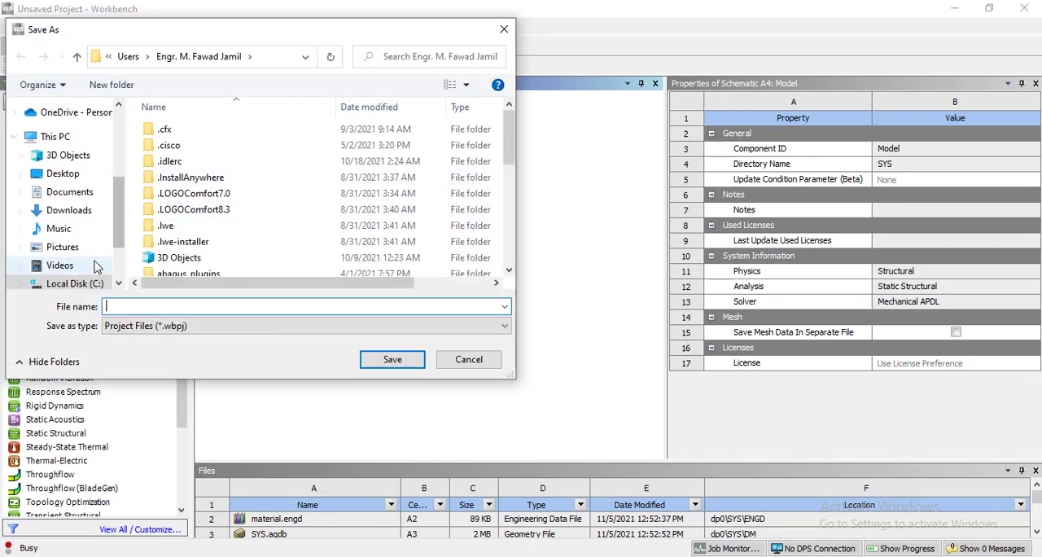
click(75, 247)
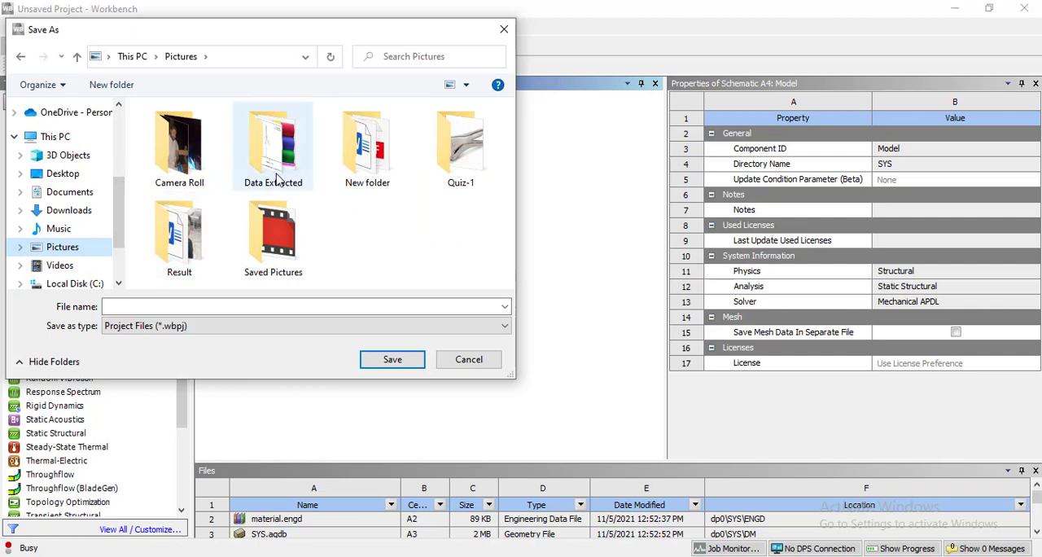
double_click(305, 172)
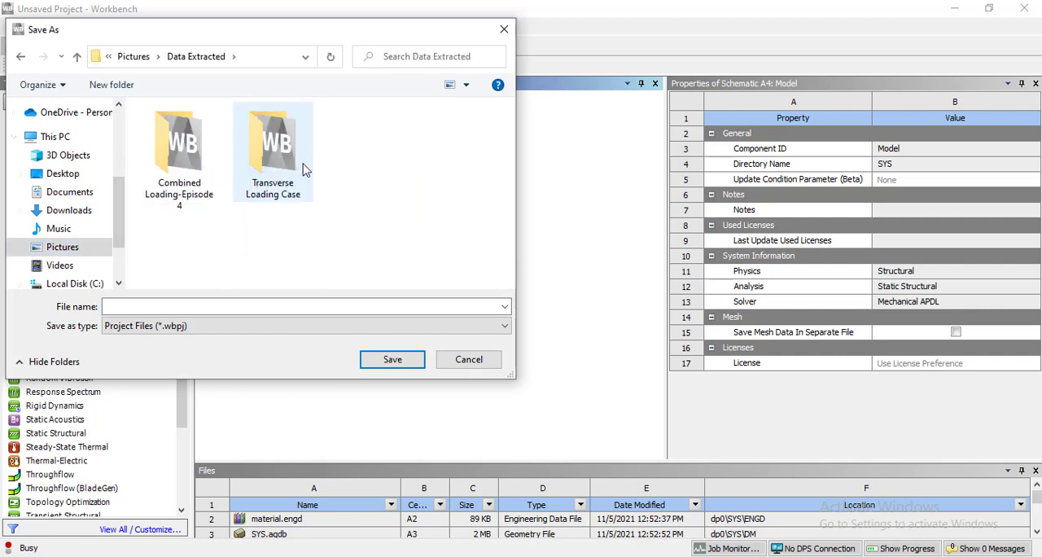
Create a folder named "Combined Loading-Episode 5" inside Data Extracted and open it as the save location.
click(110, 85)
text(C)
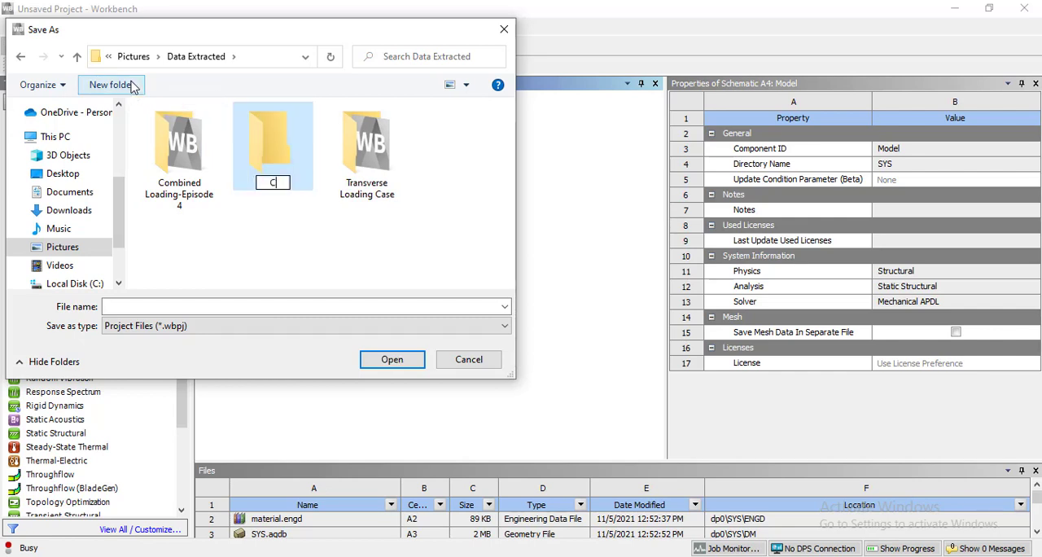
text(ombined )
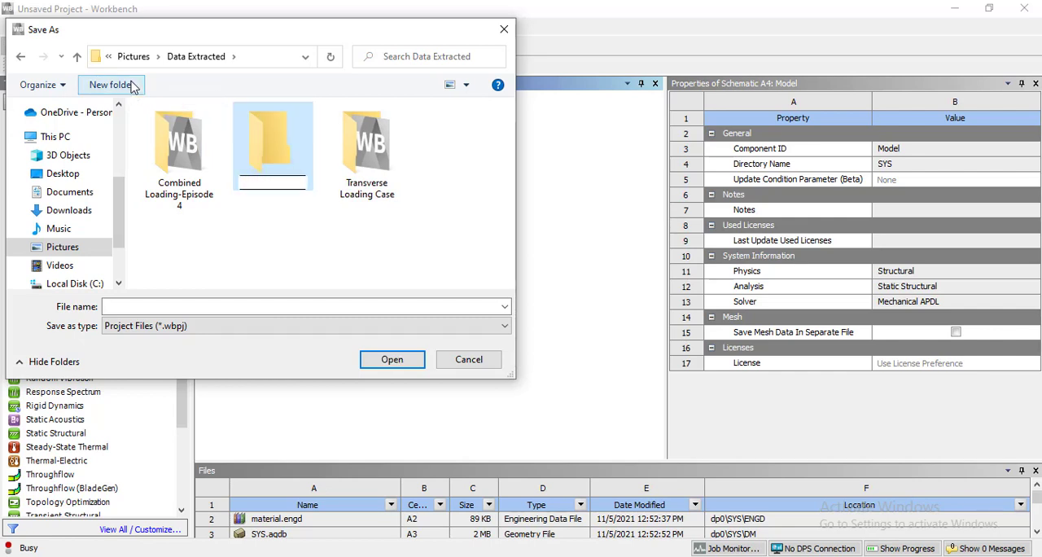
text(Loading)
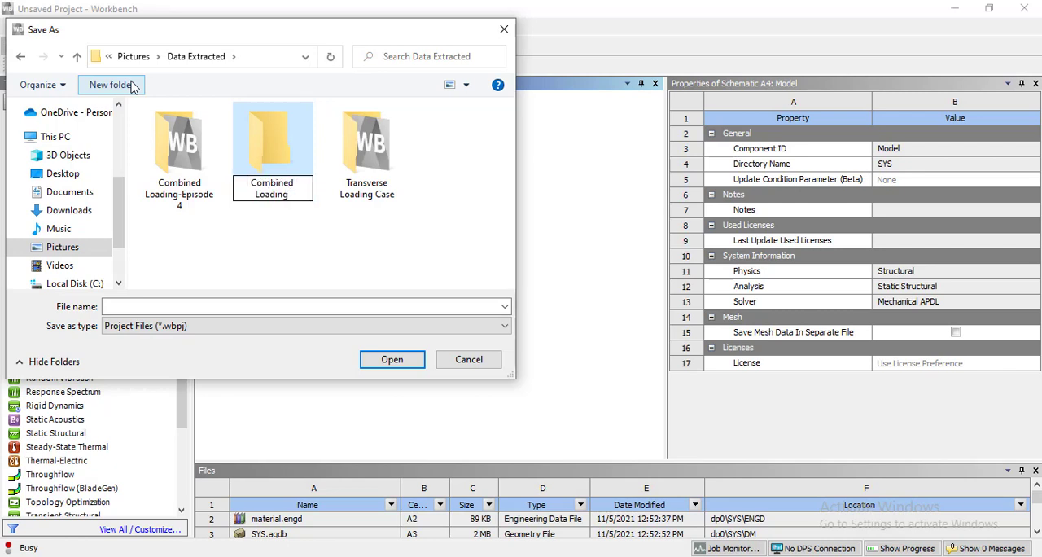
text(-Episode 5)
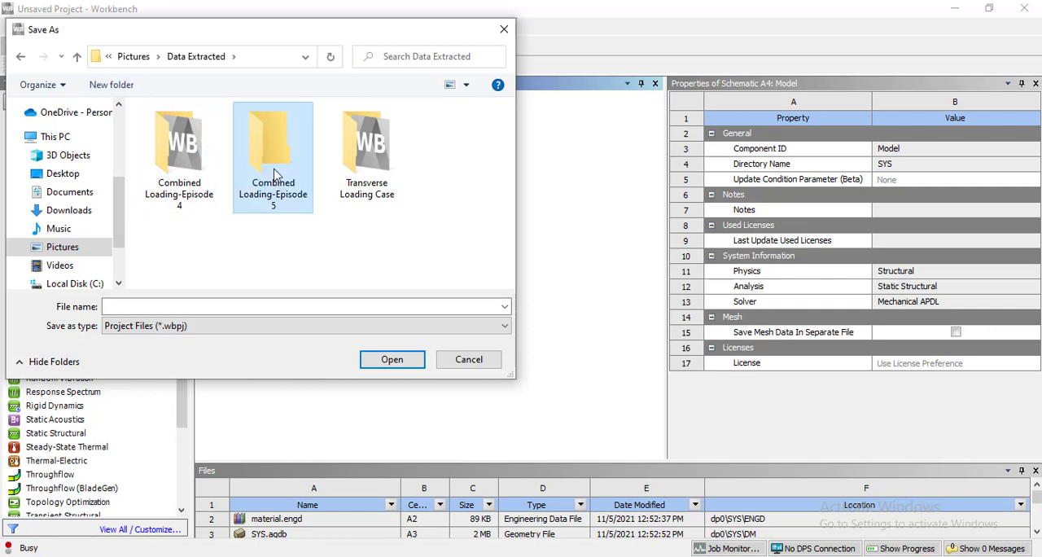
double_click(273, 173)
Save the project file as "Combined Loading - EPisode 4" in the new folder.
click(207, 306)
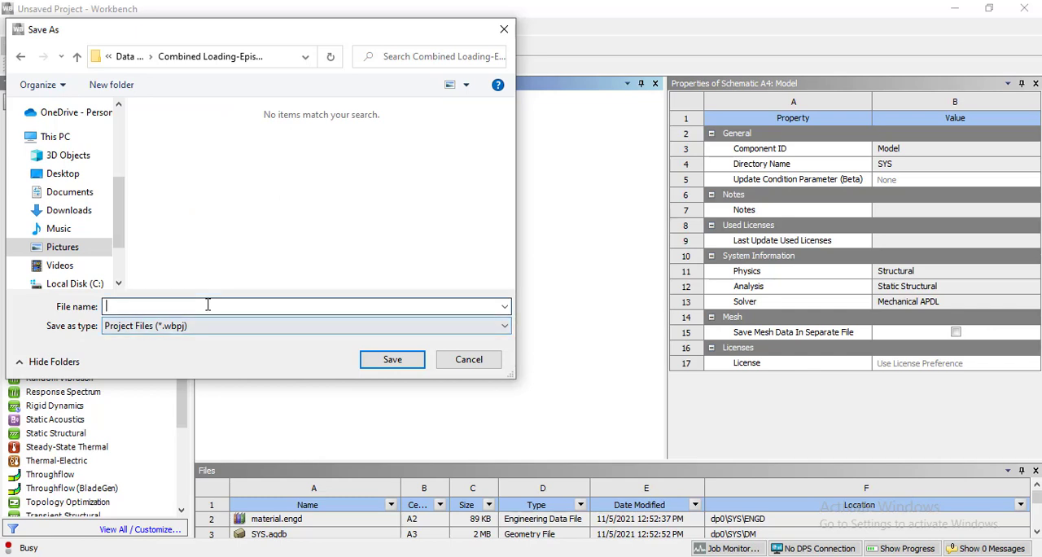
text(Combin)
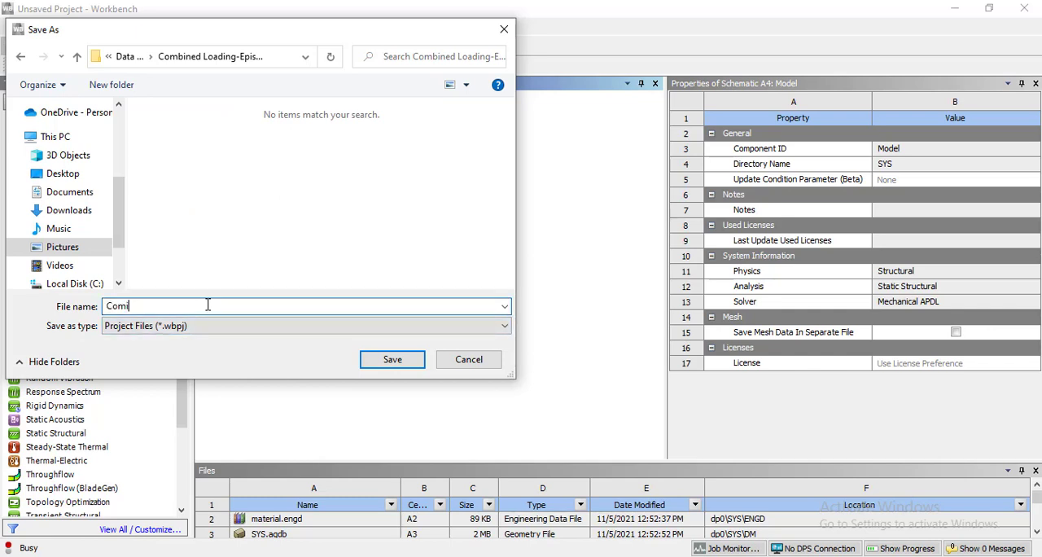
text(ed Loading - EPisode 4)
key(Return)
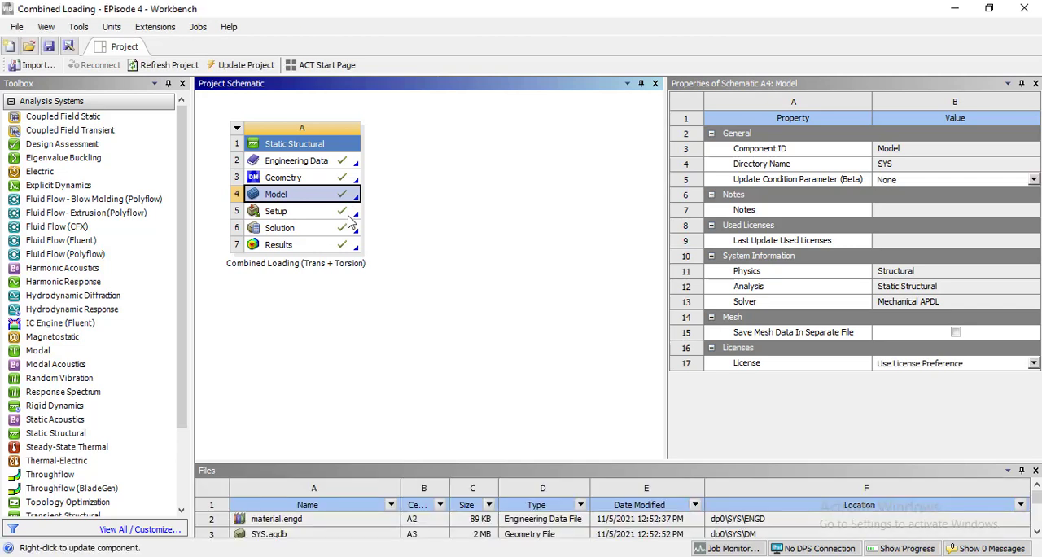
Archive the project as "Combined Loading - EPisode 4" (.wbpz) in the Archive-Files folder, including result/solution items and imported external files.
click(25, 31)
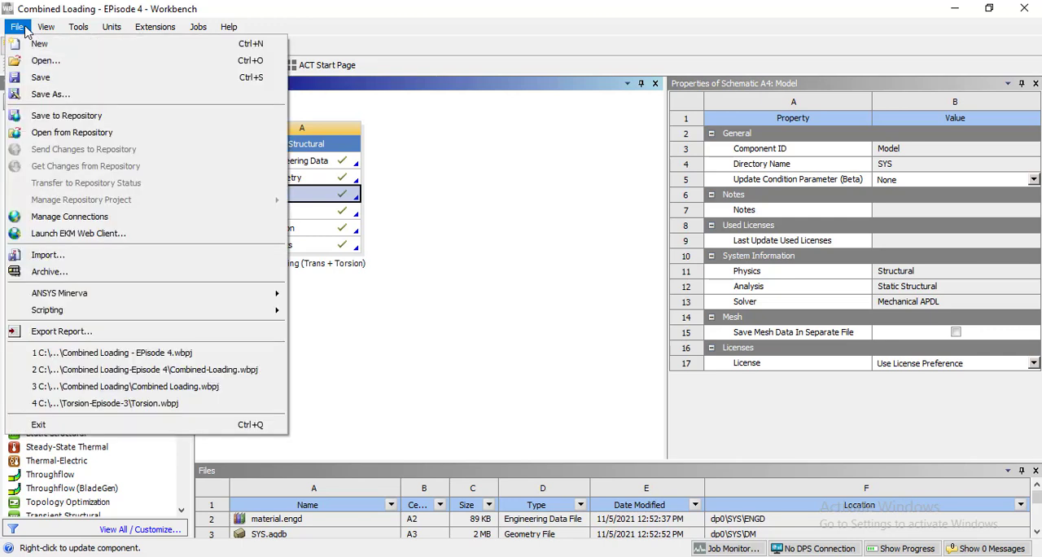
click(100, 273)
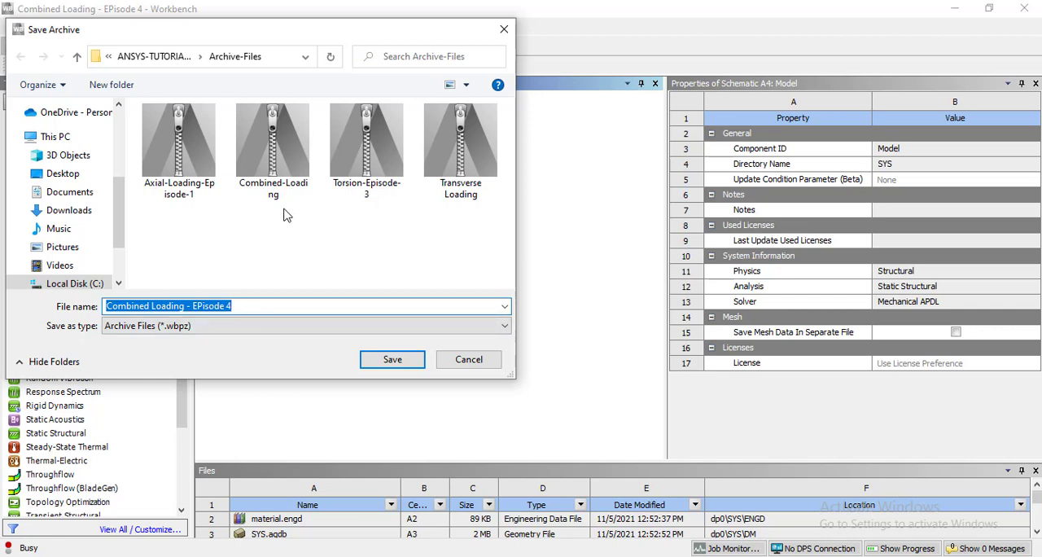
click(382, 363)
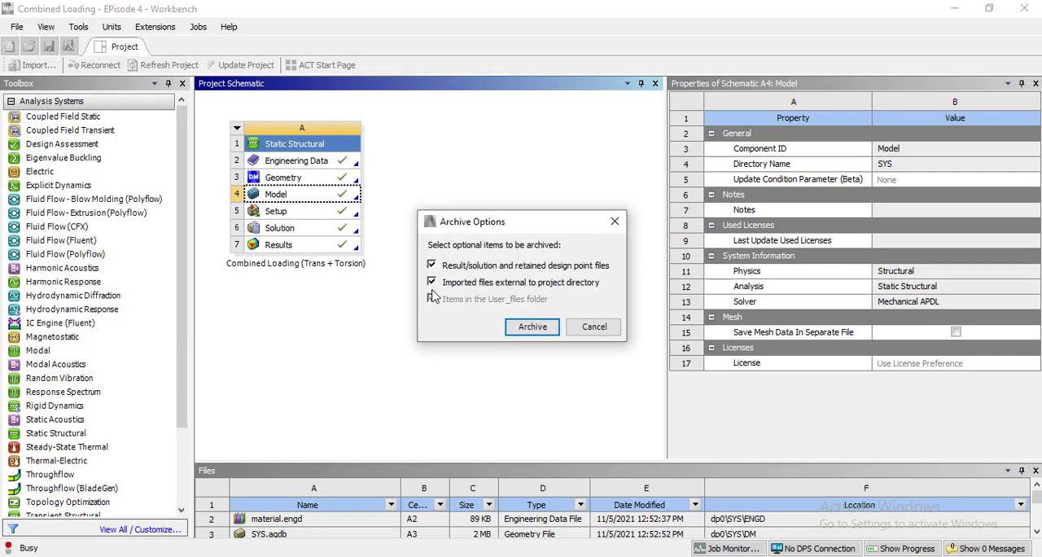
click(521, 330)
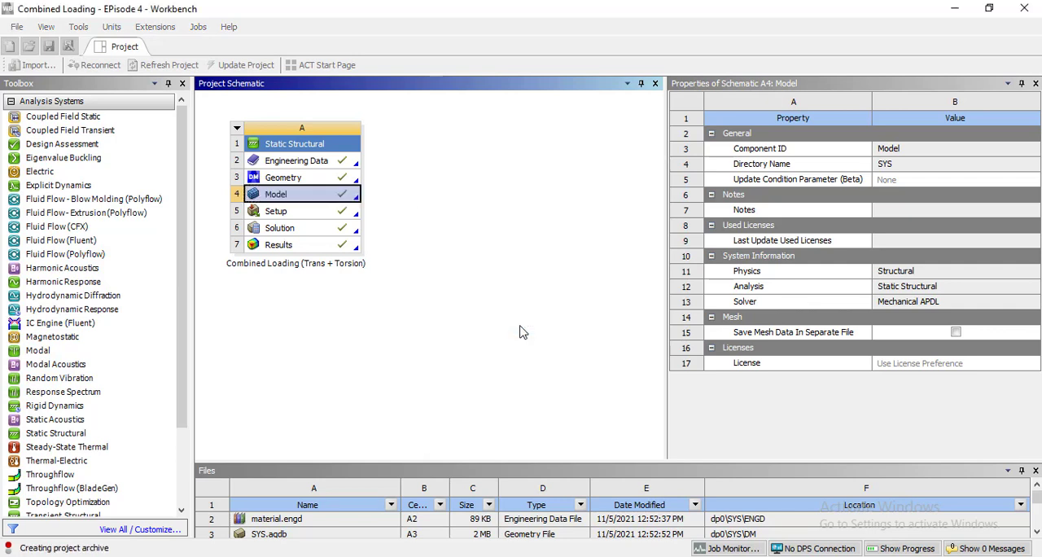